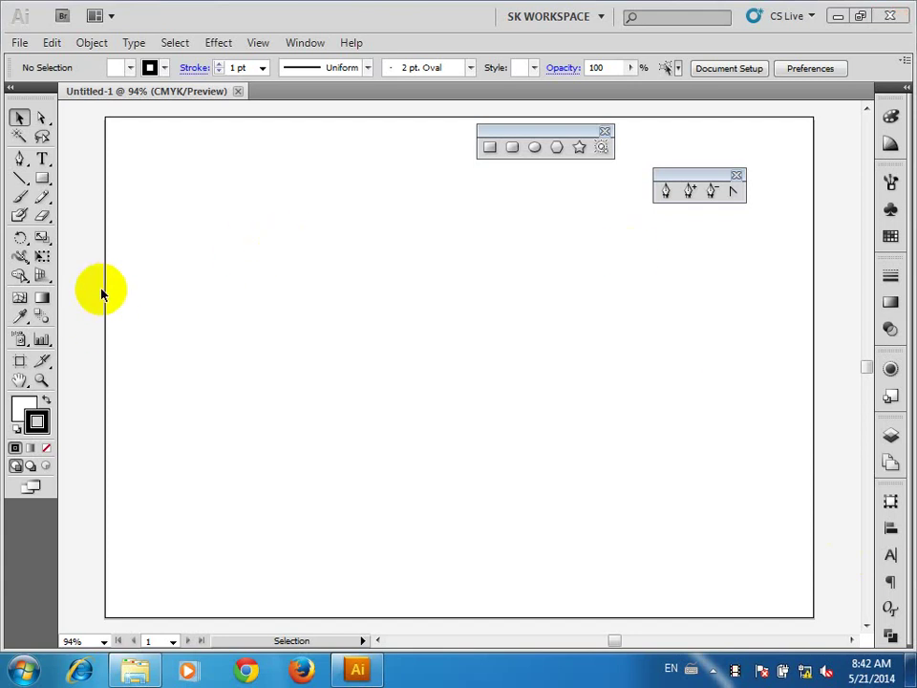
Bring up the File menu to reach the Place command
click(18, 43)
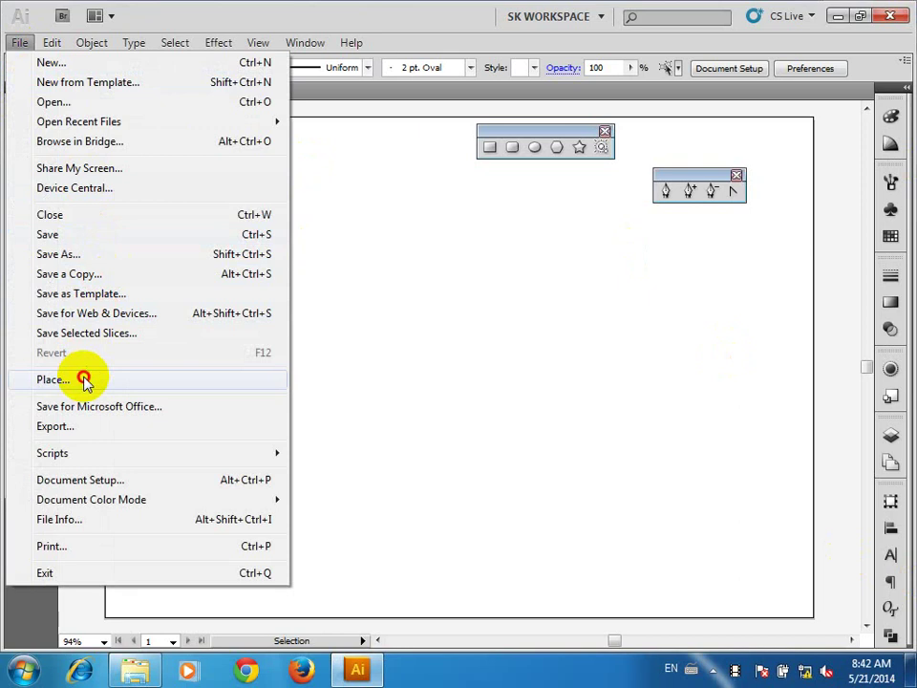
Place Exercise6-3.jpg into the document and drag it toward the left
click(84, 380)
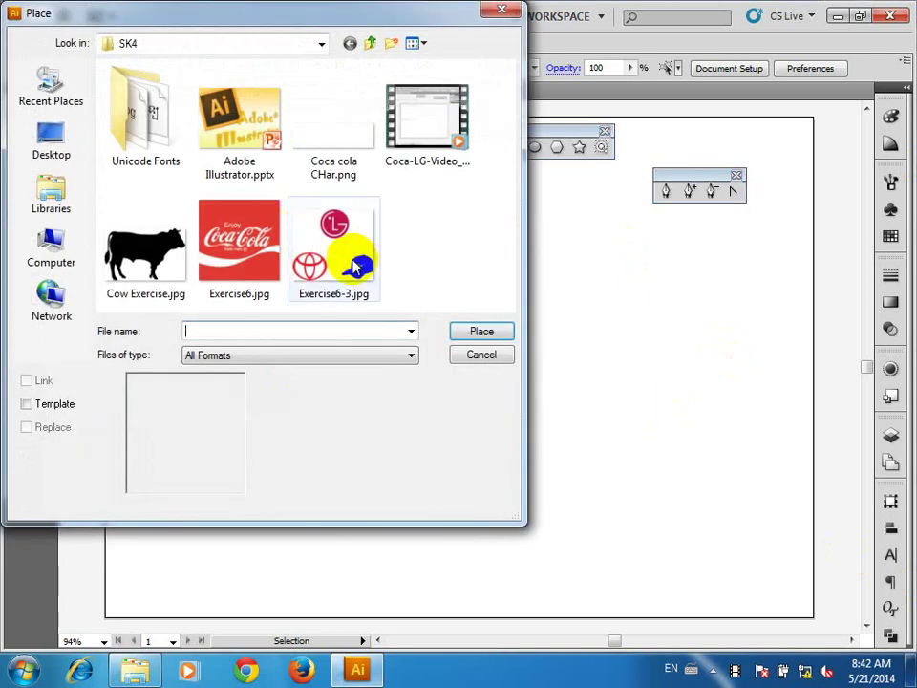
click(333, 246)
click(497, 335)
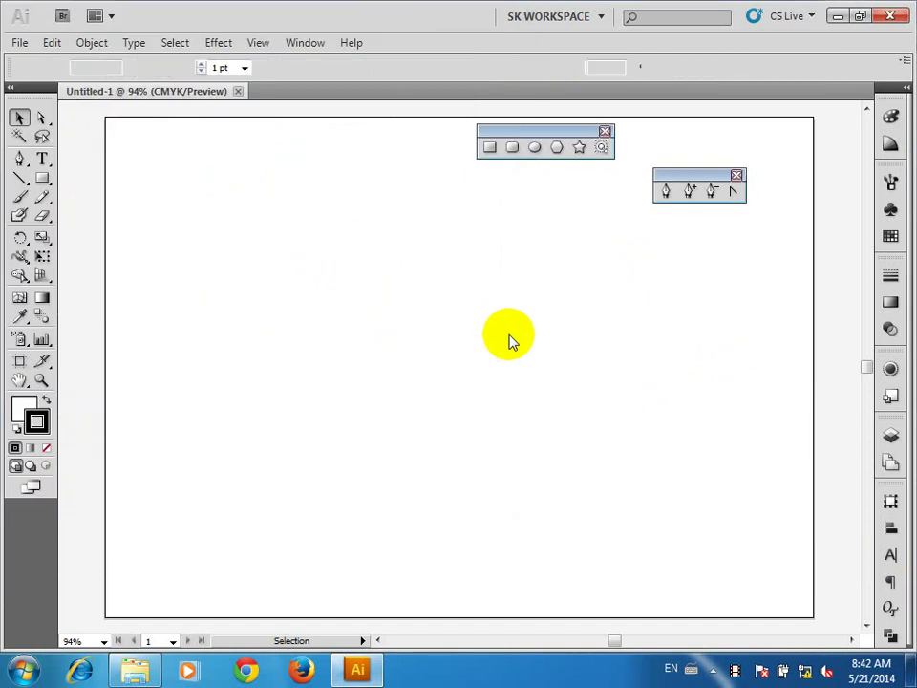
drag(634, 384, 336, 339)
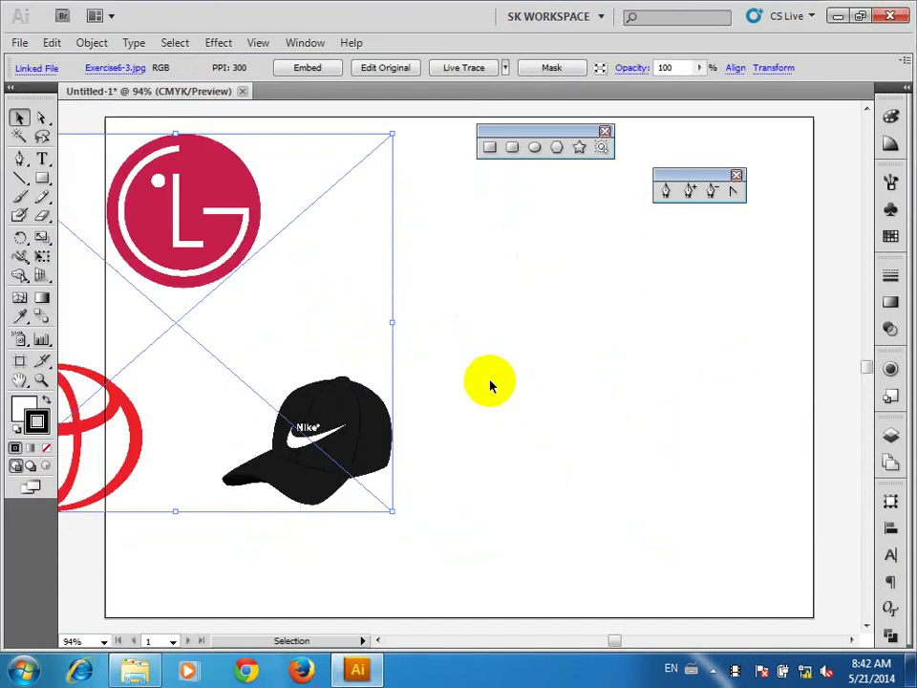
Zoom in on the Nike cap and move the photo to the artboard's left side
drag(491, 377, 573, 352)
click(470, 375)
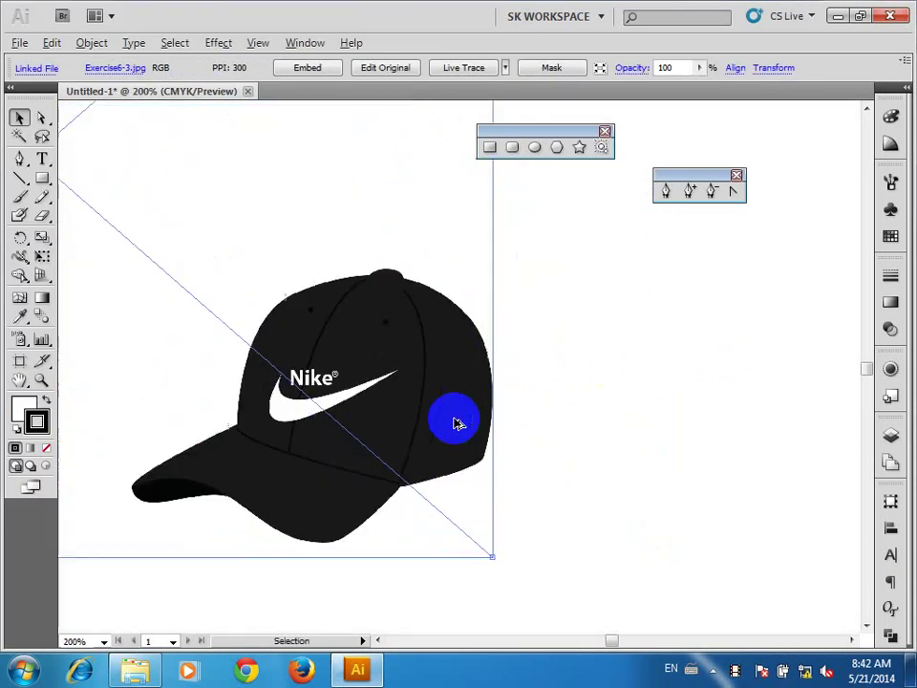
click(455, 424)
drag(639, 401, 618, 344)
scroll(617, 350, down, 2)
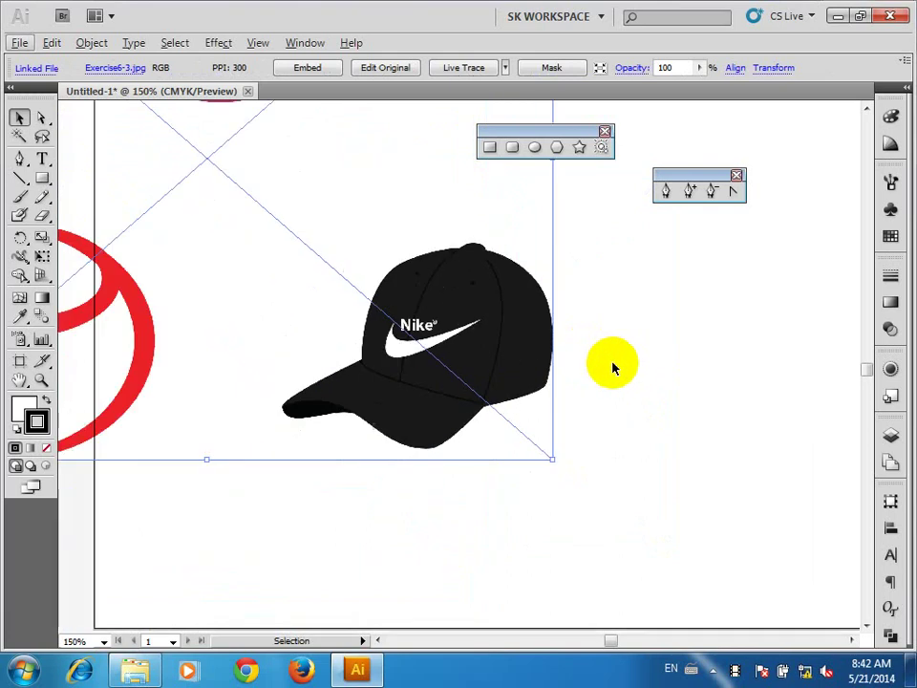
mouse_move(497, 353)
mouse_down()
mouse_move(276, 358)
mouse_move(322, 358)
mouse_up()
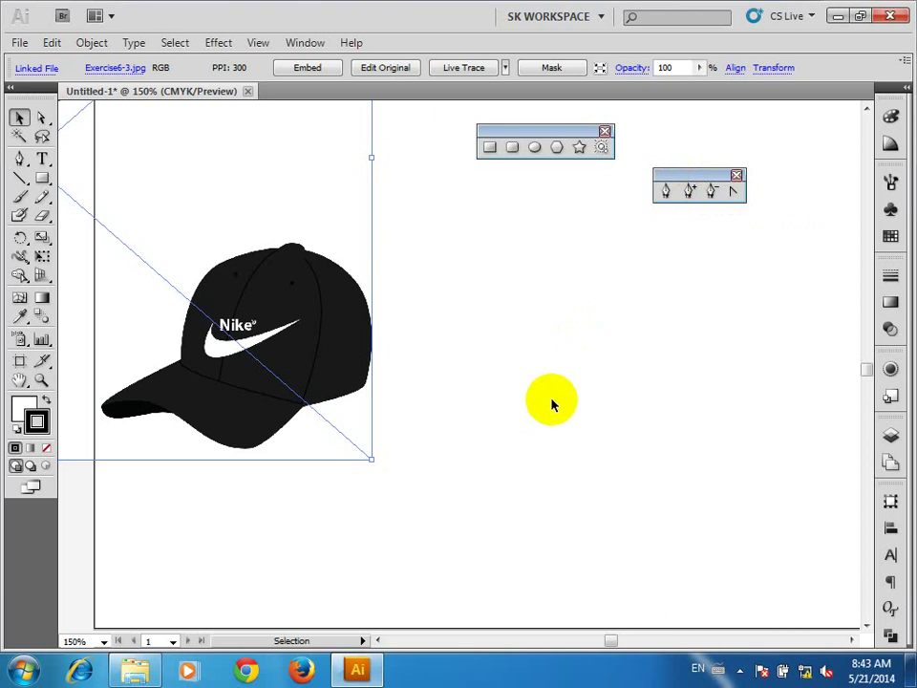
click(665, 190)
click(507, 426)
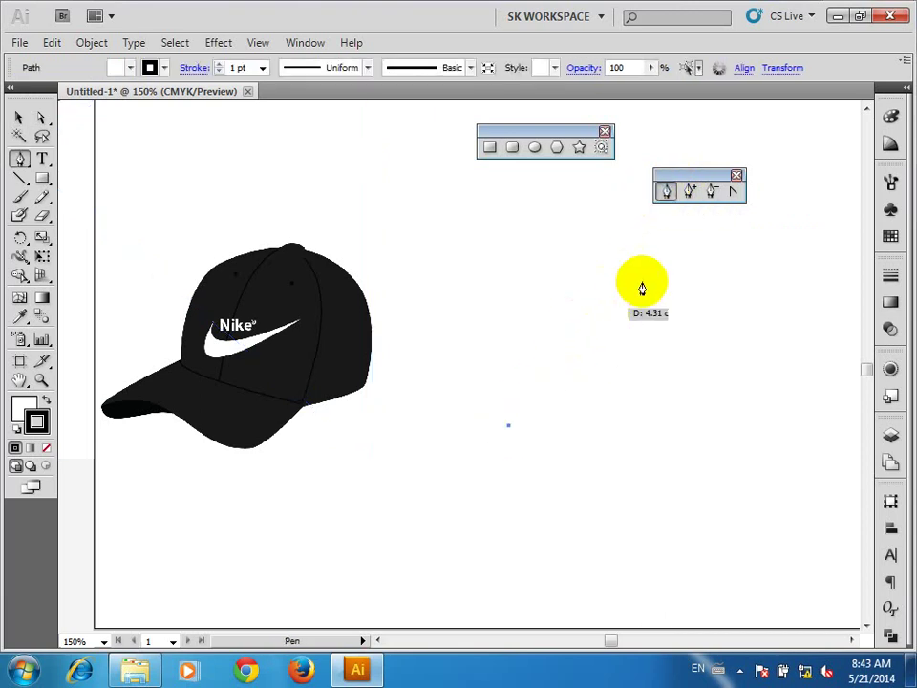
click(641, 282)
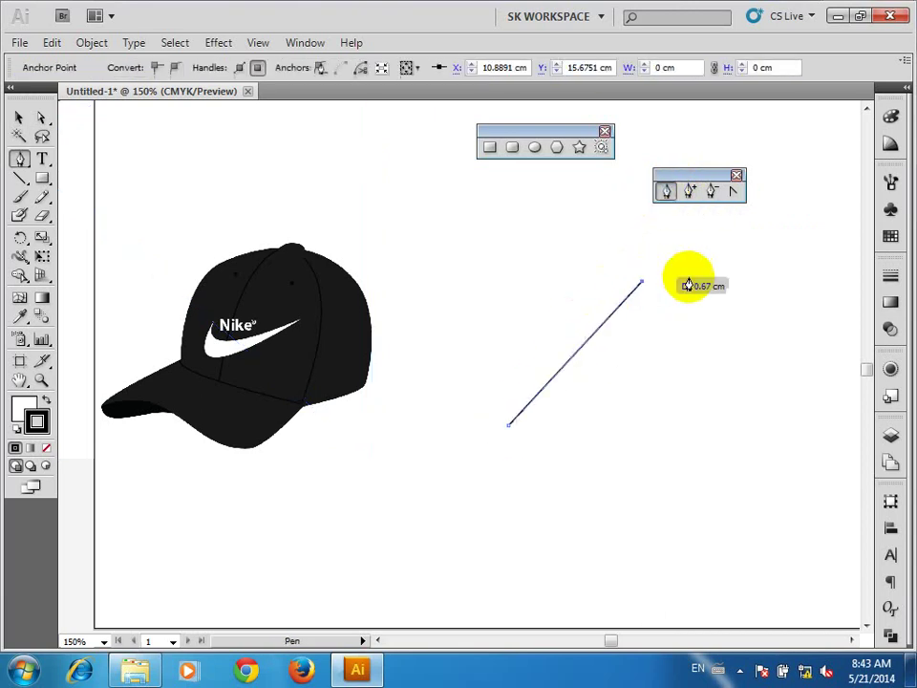
click(808, 363)
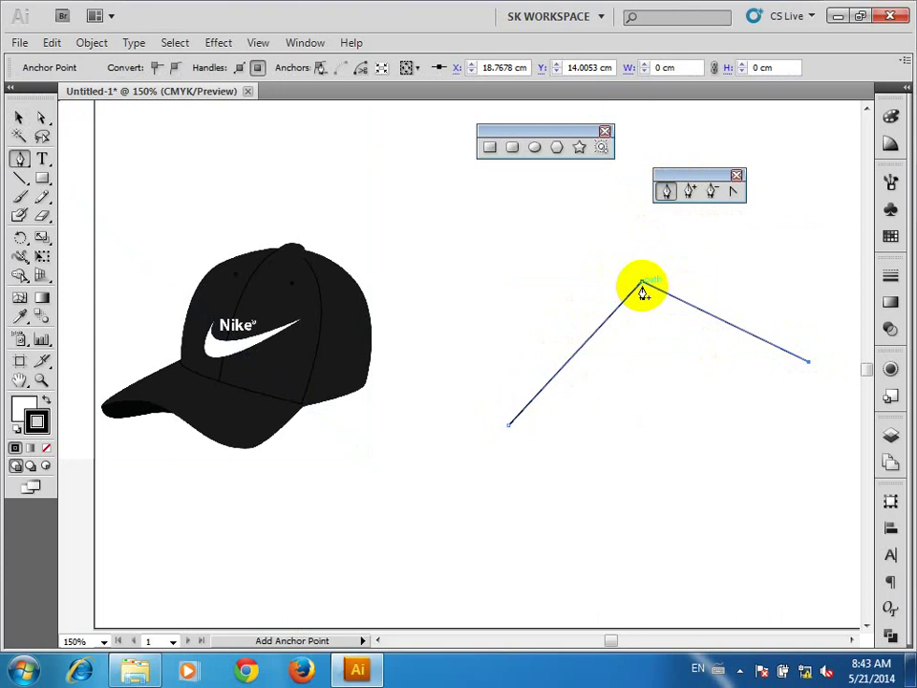
drag(642, 291, 611, 297)
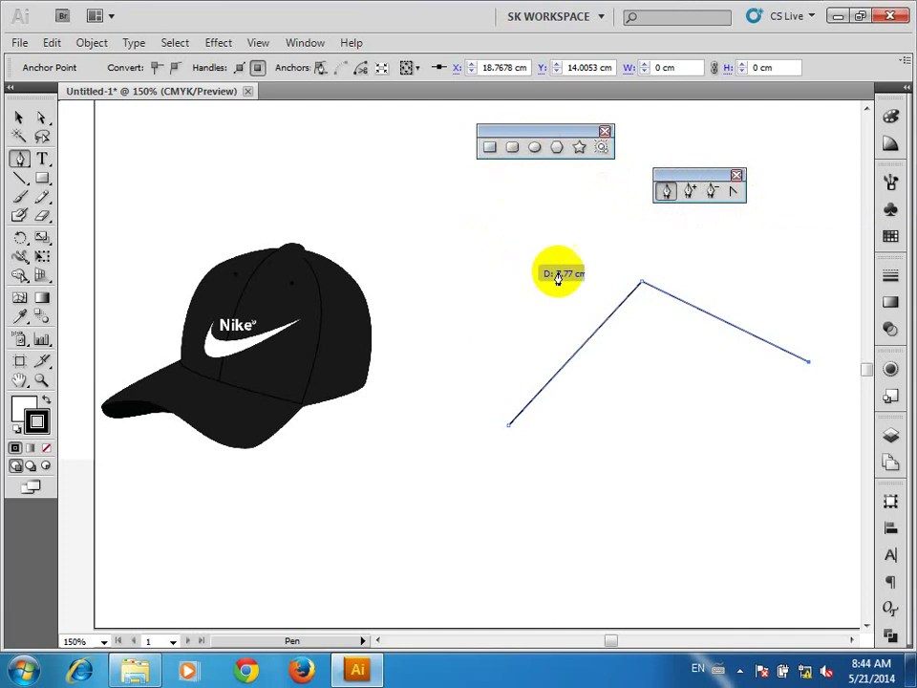
click(21, 116)
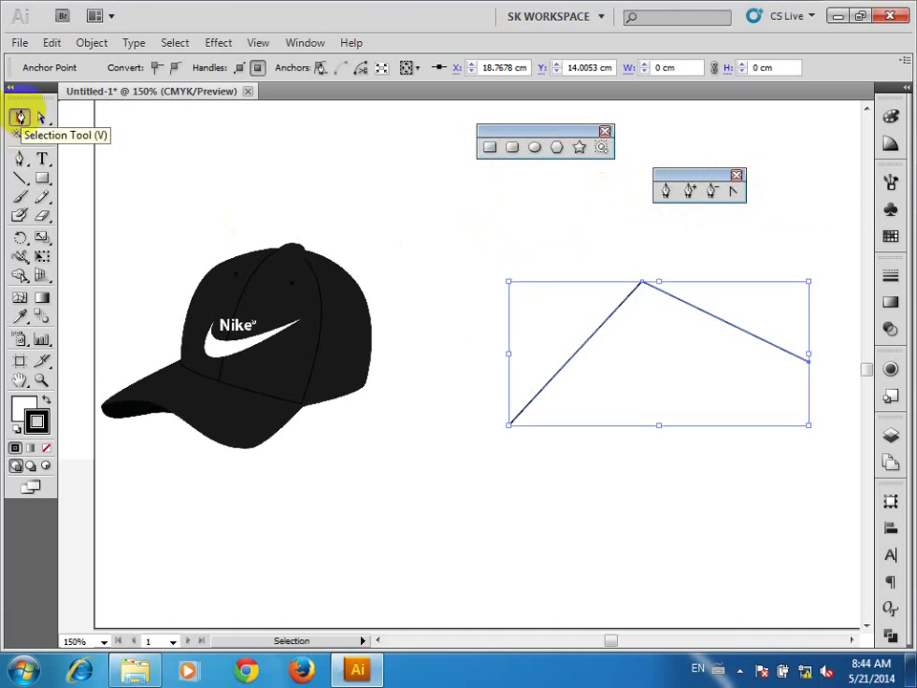
key(Delete)
key(Delete)
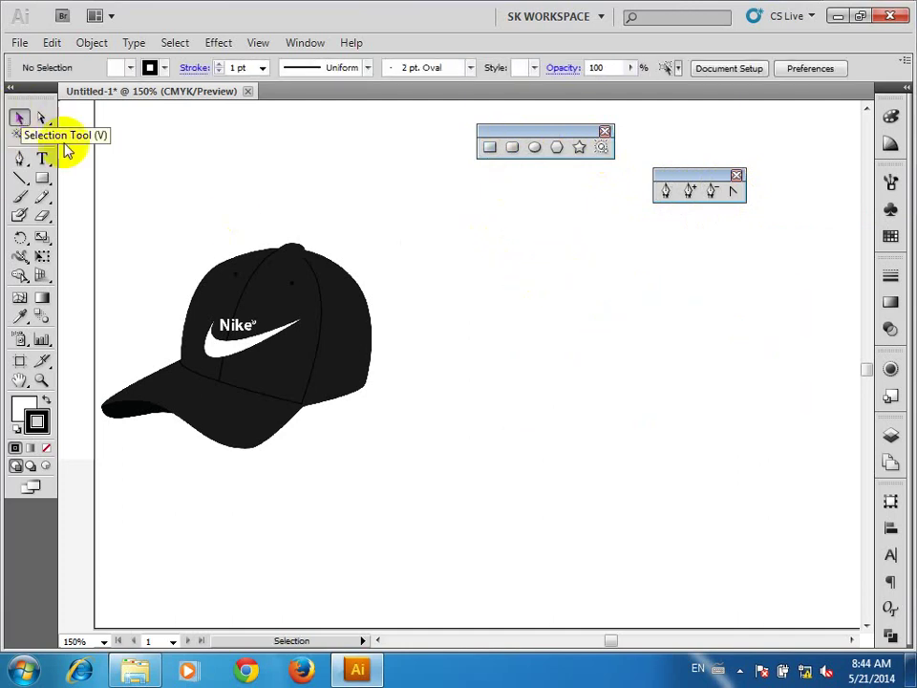
Start a straight-edged Pen outline beside the photo, with corners rising and across the cap's top
click(666, 190)
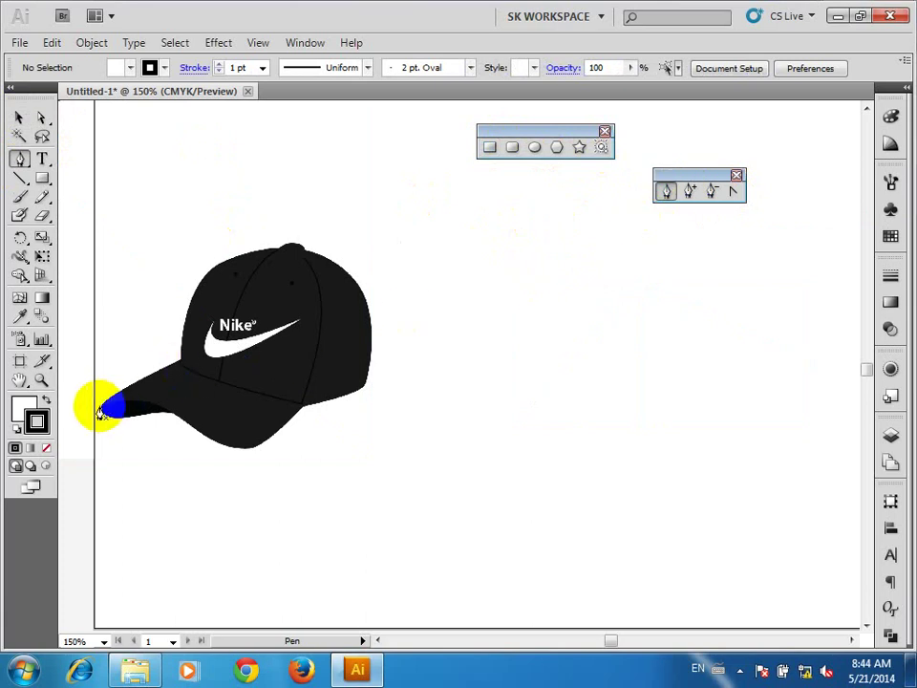
drag(102, 411, 343, 432)
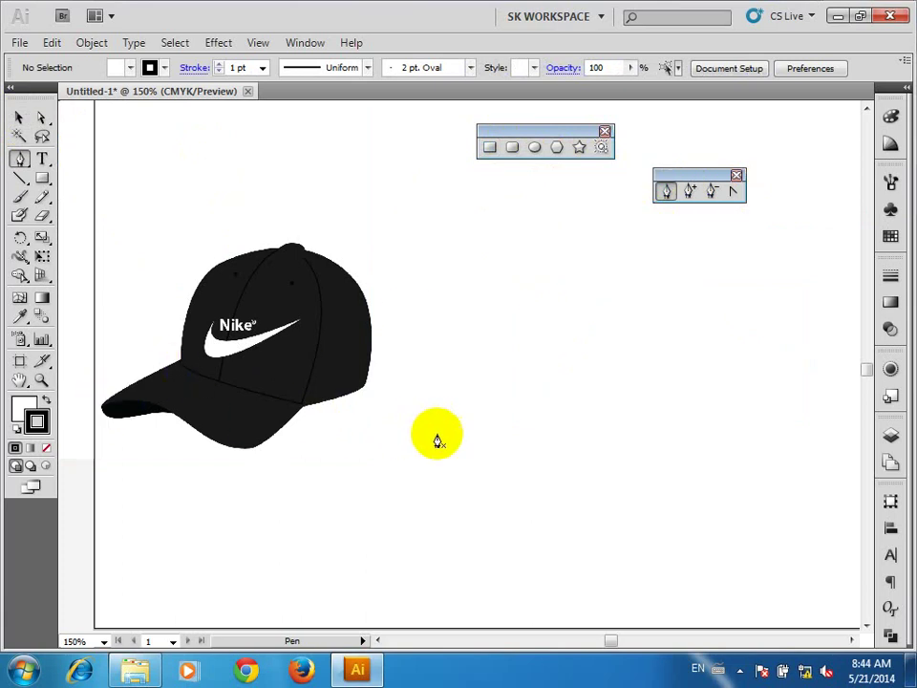
mouse_move(456, 468)
mouse_down()
mouse_move(380, 391)
mouse_move(180, 366)
mouse_up()
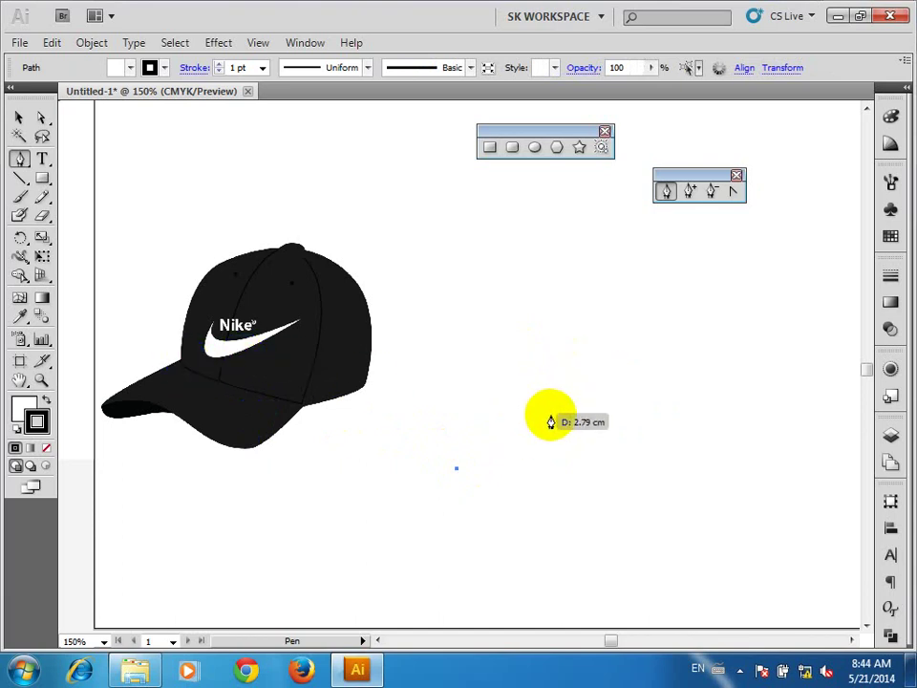
mouse_move(179, 367)
mouse_down()
mouse_move(560, 426)
mouse_move(231, 265)
mouse_up()
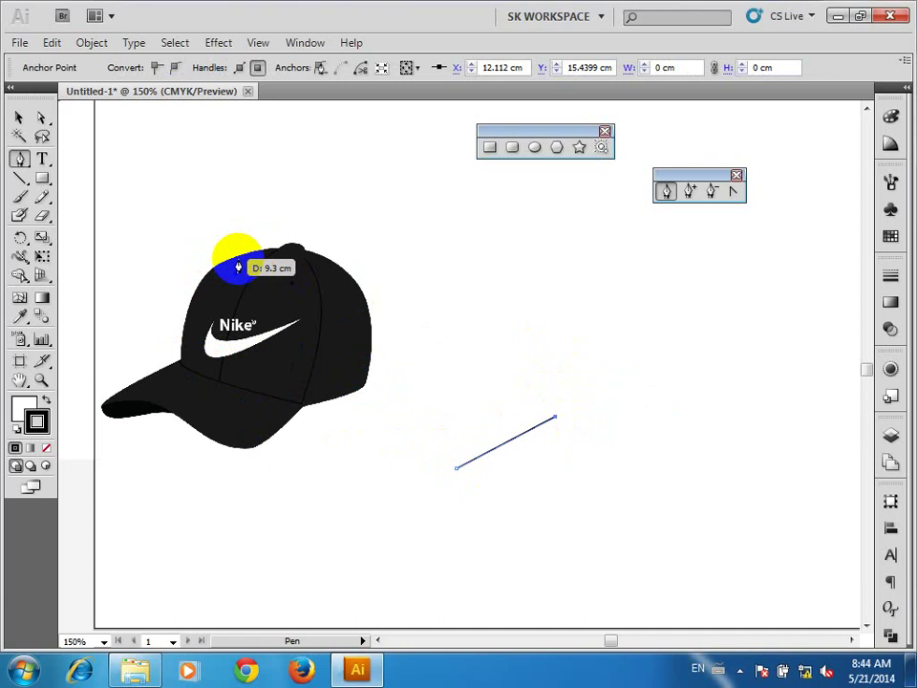
click(592, 309)
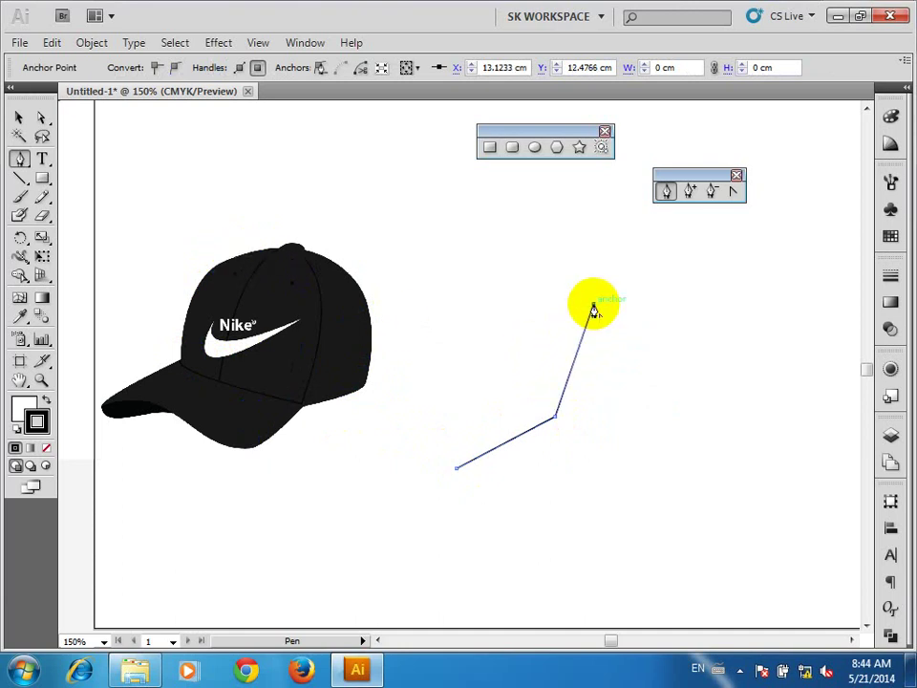
click(359, 298)
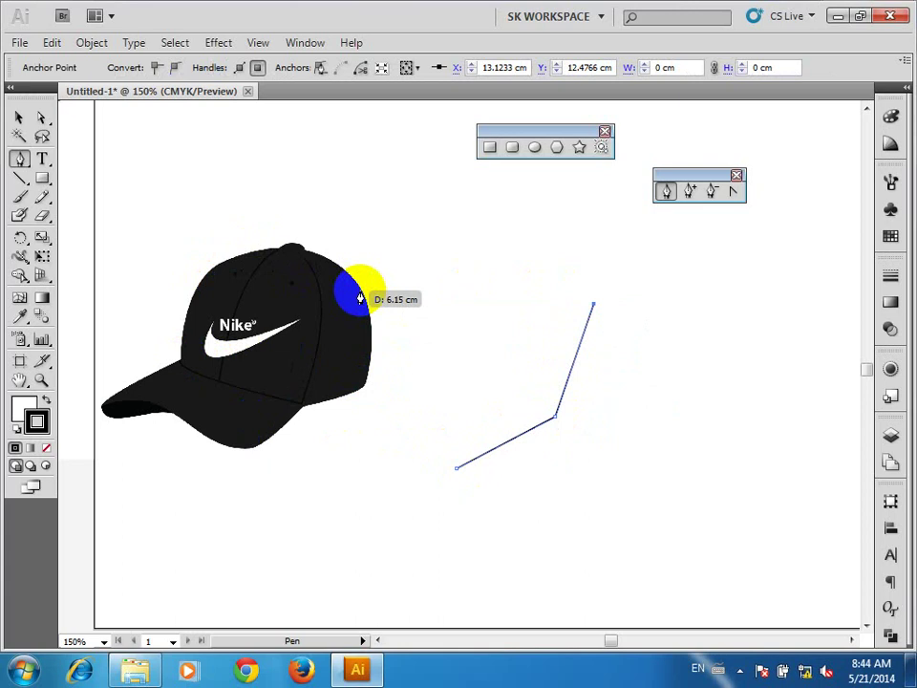
click(753, 299)
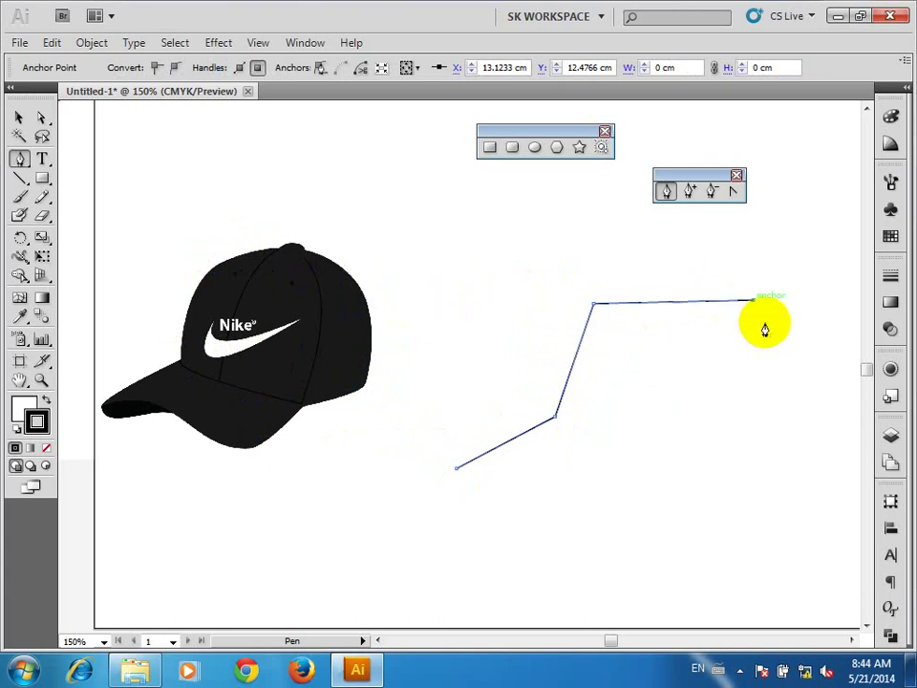
click(359, 387)
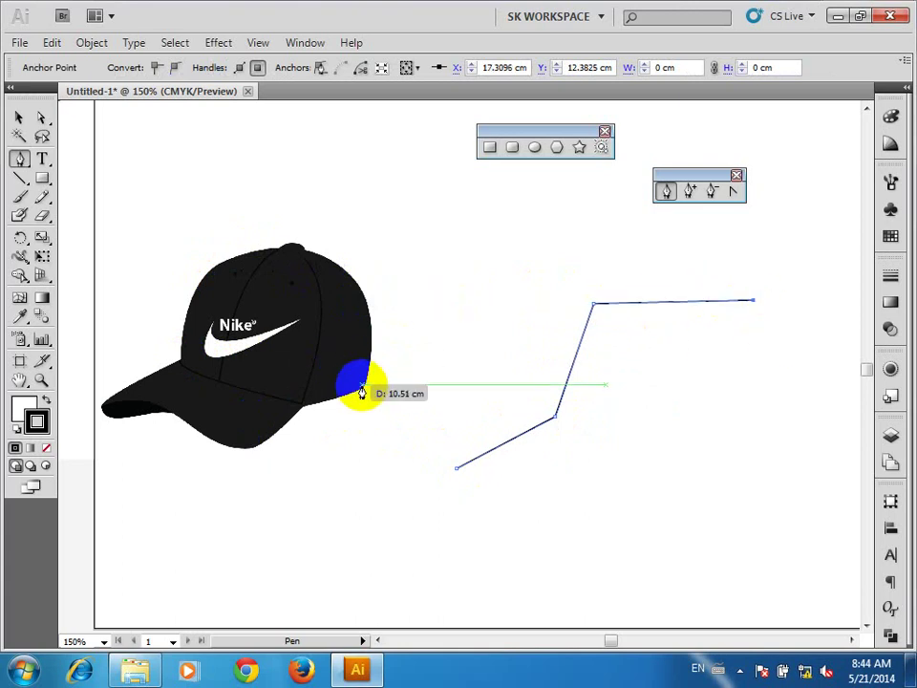
Continue the outline down the back and brim, closing it at the start anchor
click(748, 430)
drag(334, 413, 301, 412)
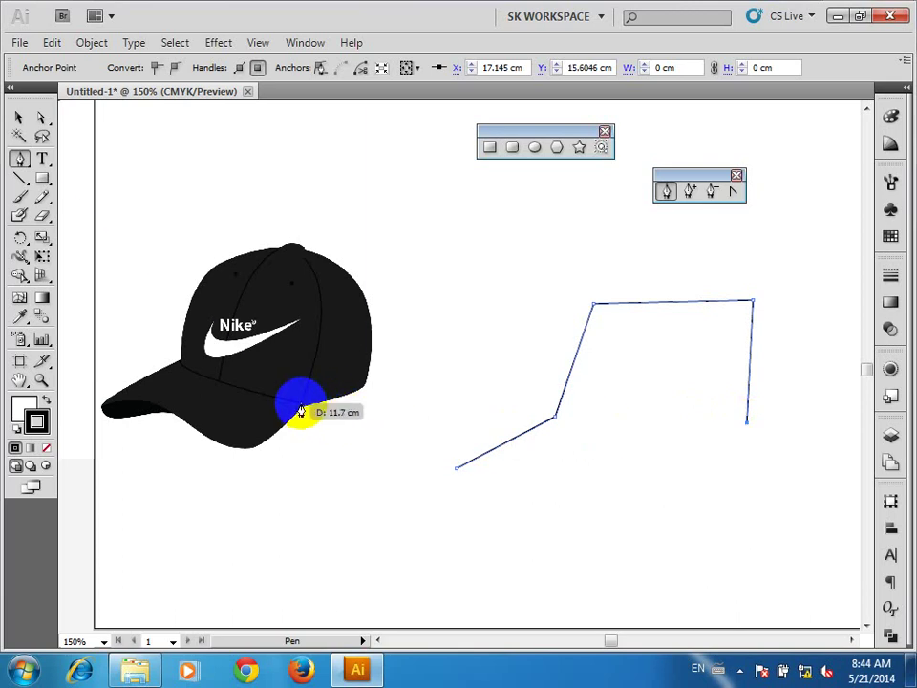
click(676, 466)
drag(266, 464, 248, 455)
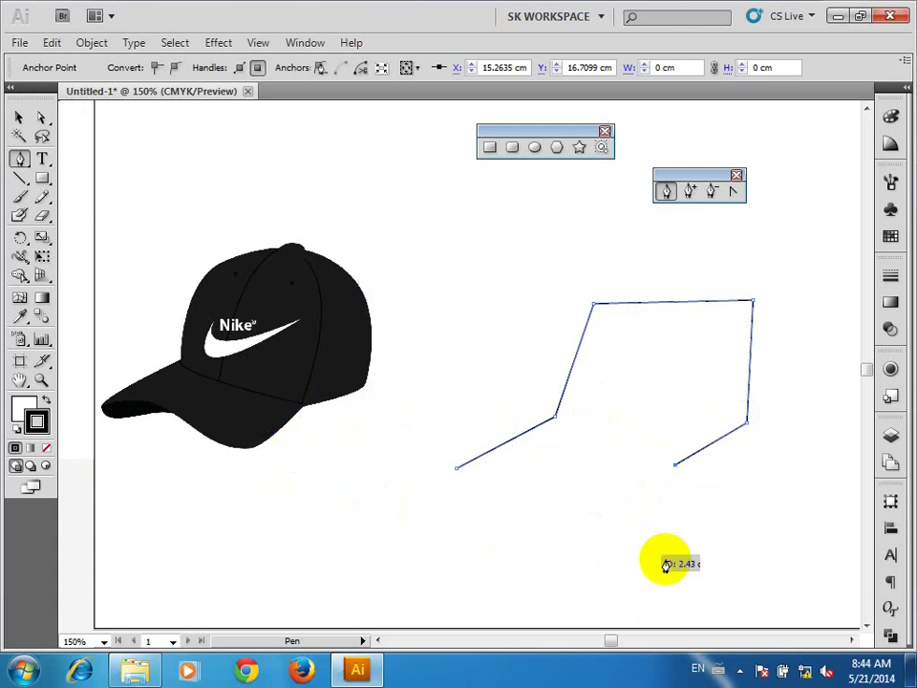
click(579, 545)
drag(213, 426, 163, 417)
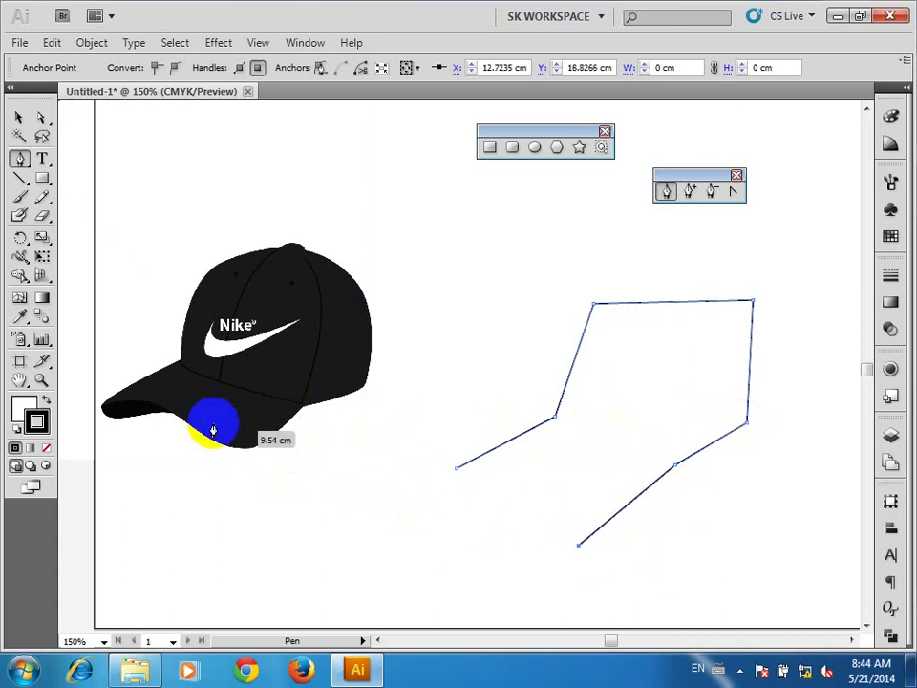
click(533, 502)
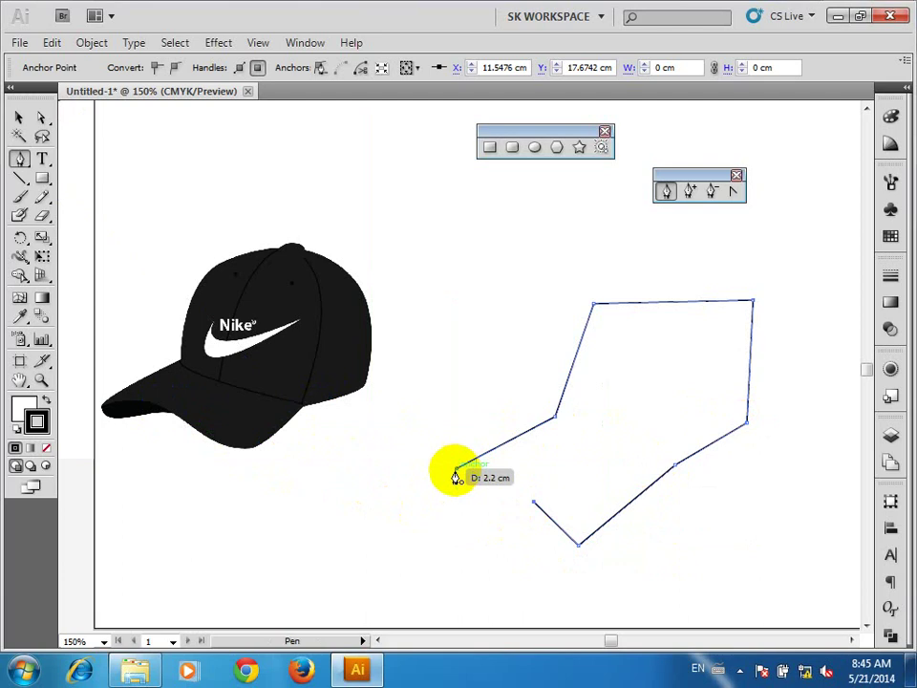
click(456, 470)
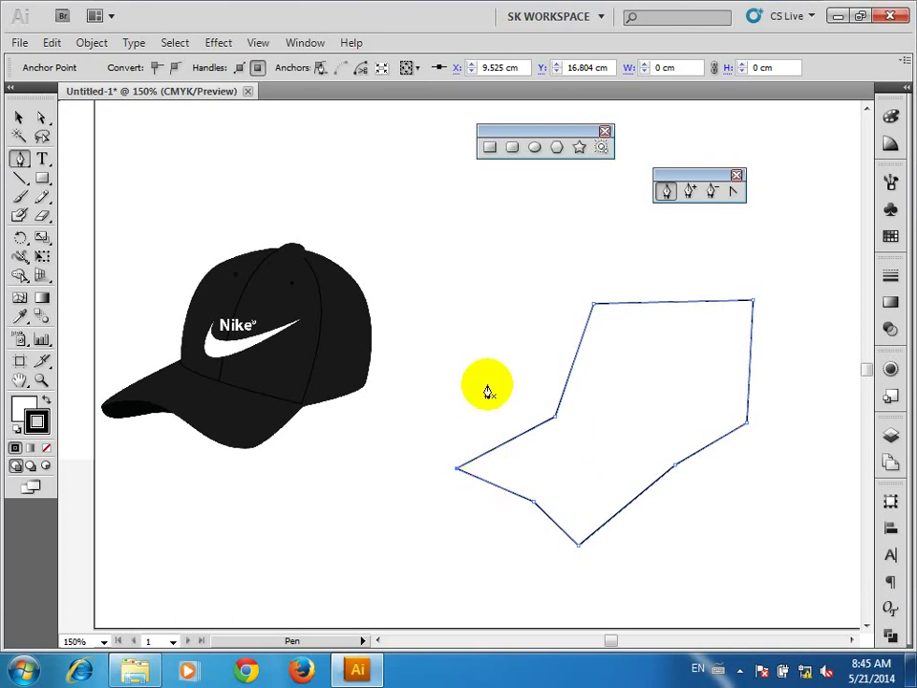
click(20, 118)
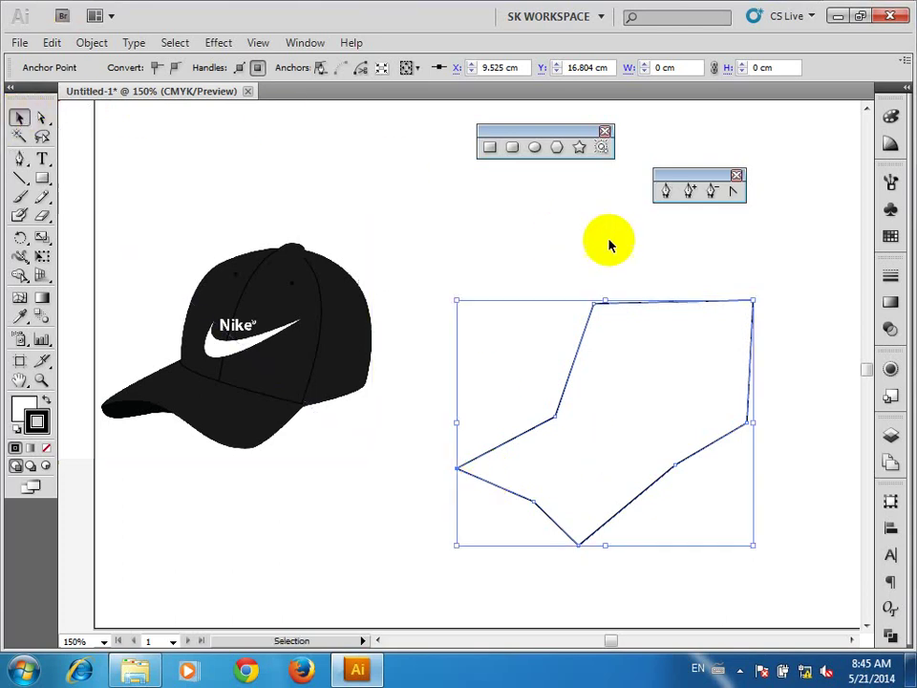
Convert the crown corners, brim corners and brim tip into smooth curves, keeping the brim-crown joint sharp
click(733, 191)
mouse_move(752, 302)
mouse_down()
mouse_move(772, 325)
mouse_move(814, 341)
mouse_up()
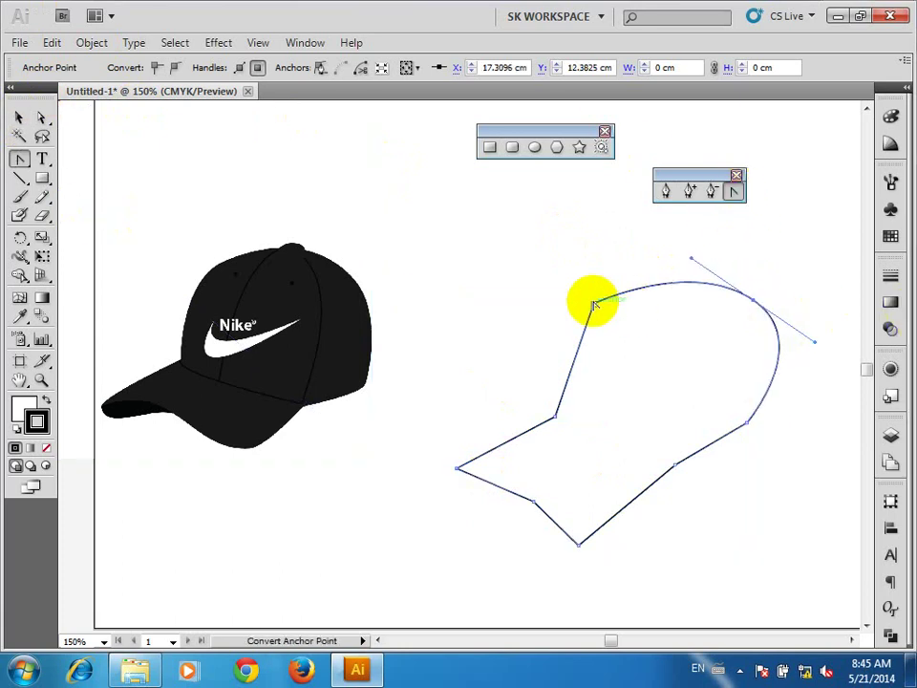
drag(593, 303, 602, 279)
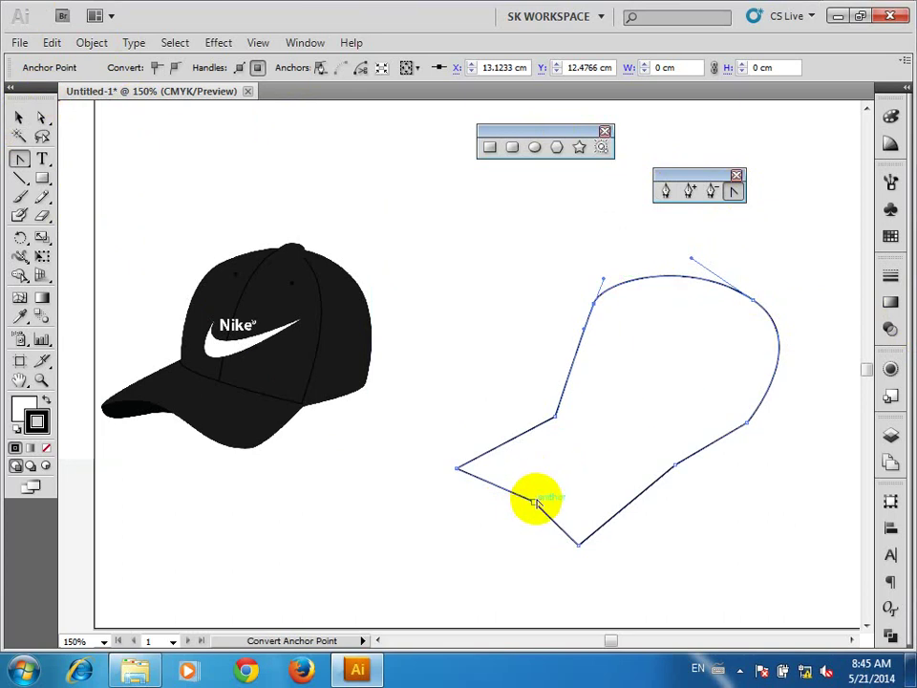
mouse_move(532, 500)
mouse_down()
mouse_move(513, 474)
mouse_move(521, 463)
mouse_up()
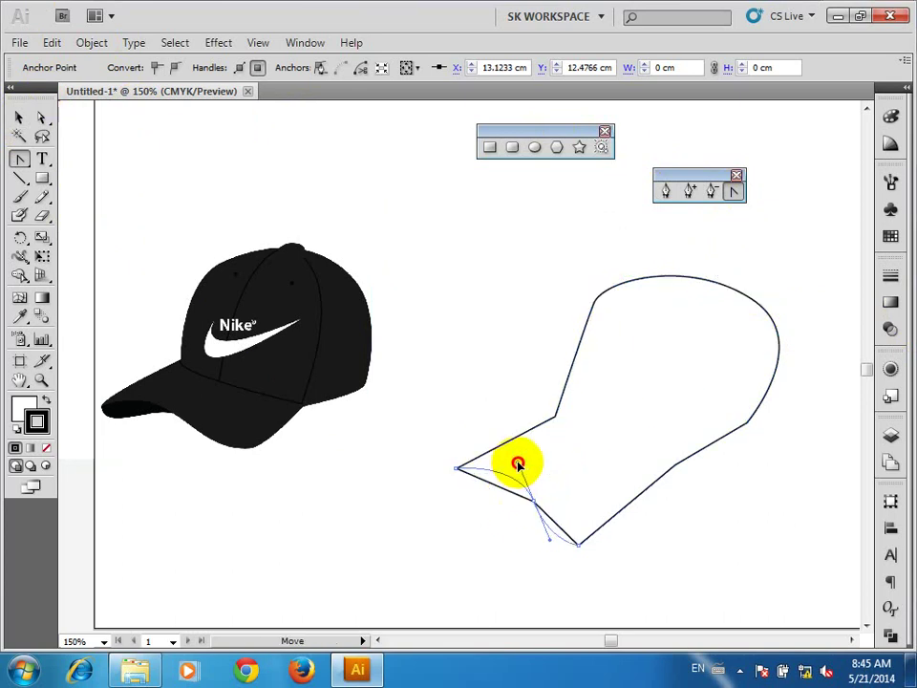
drag(581, 546, 548, 543)
mouse_move(458, 474)
mouse_down()
mouse_move(466, 438)
mouse_move(456, 443)
mouse_up()
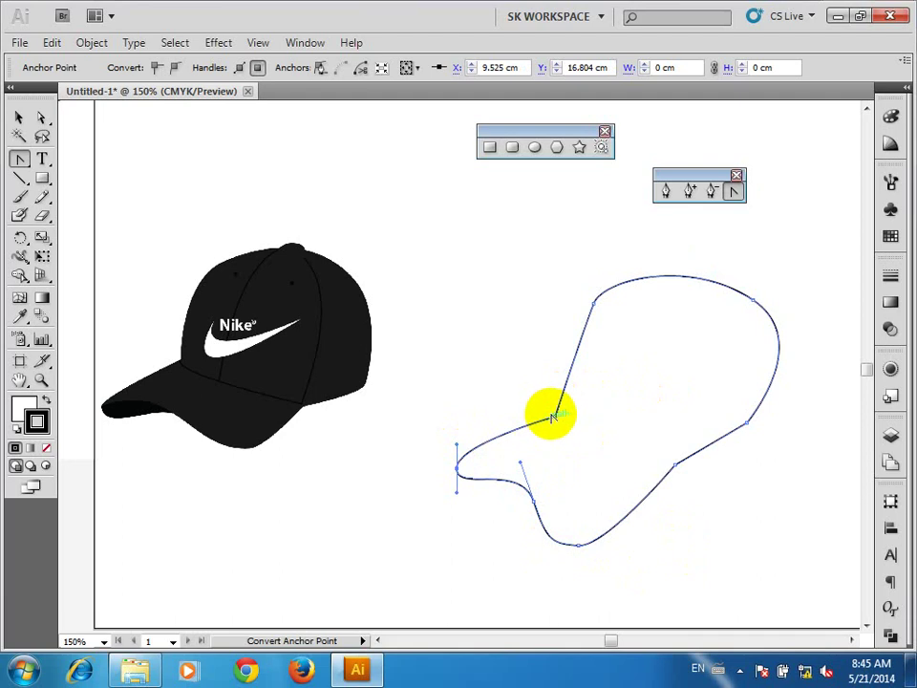
drag(554, 417, 566, 403)
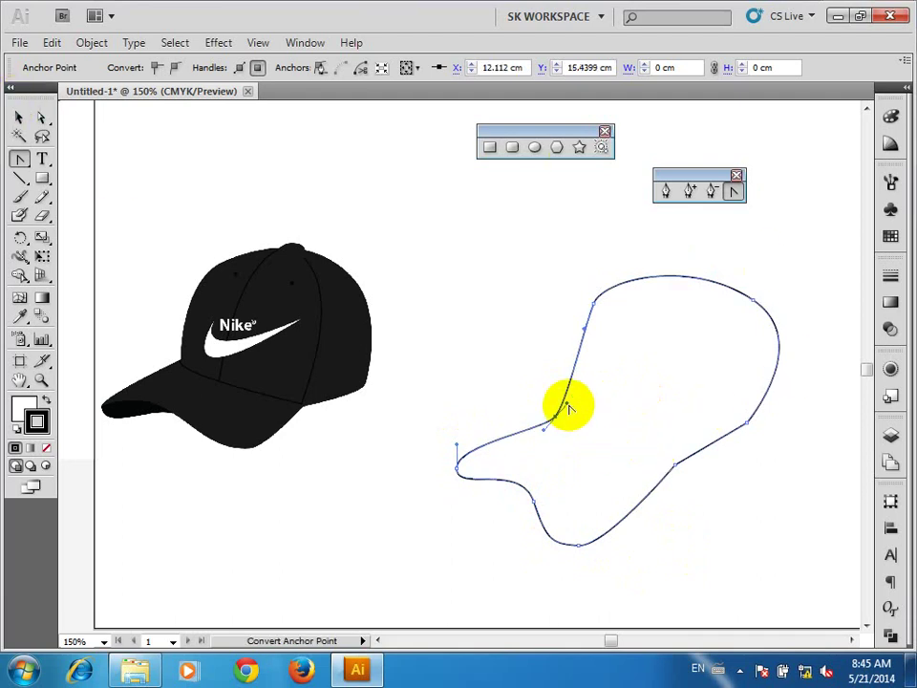
mouse_move(567, 409)
mouse_down()
mouse_move(557, 396)
mouse_move(559, 403)
mouse_up()
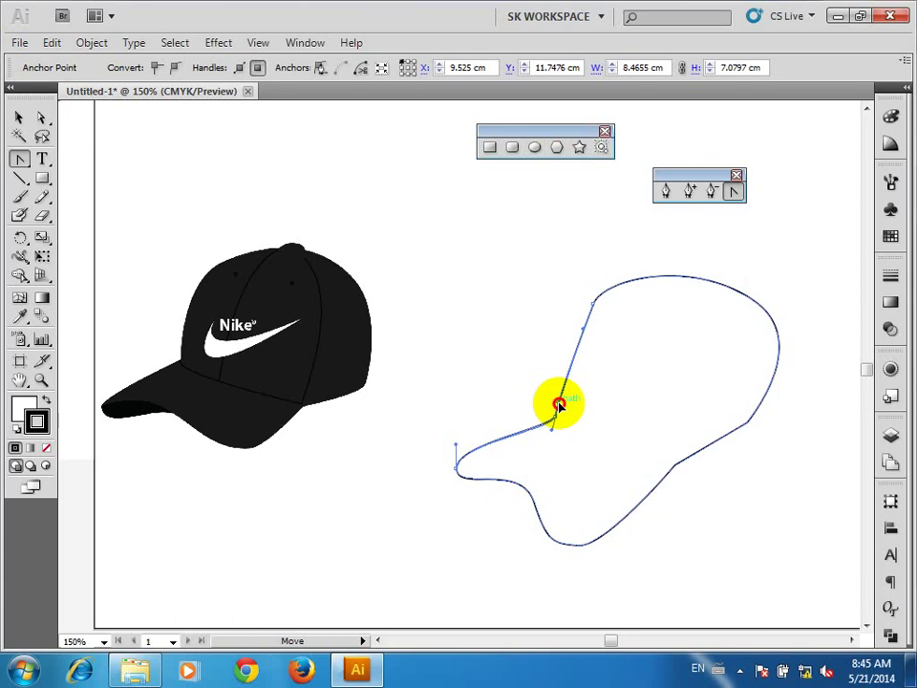
click(562, 406)
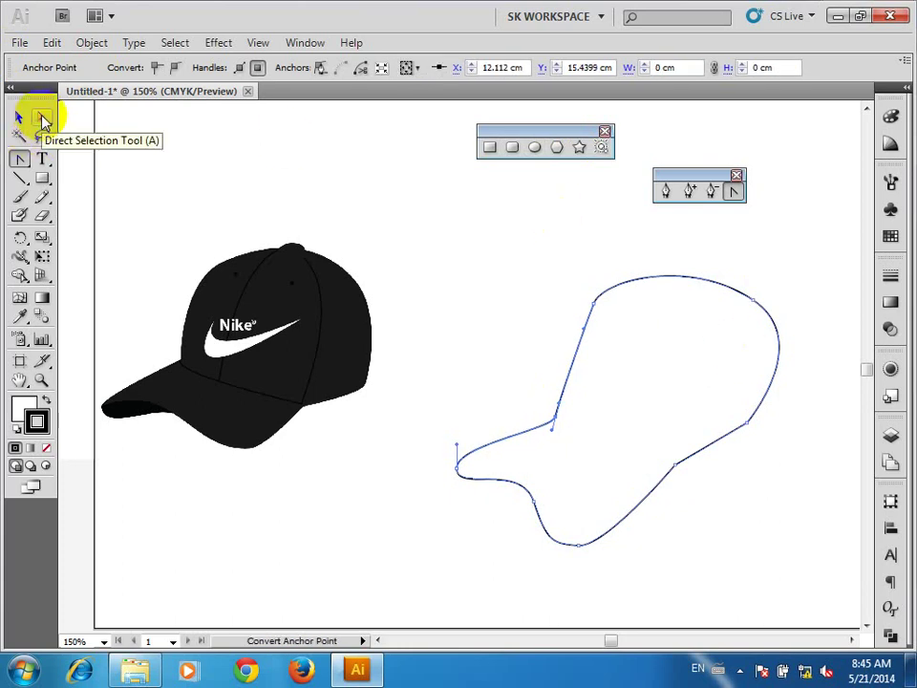
Reshape the crown's right side and pull the lower-right outline segment inward
click(43, 119)
drag(593, 301, 598, 320)
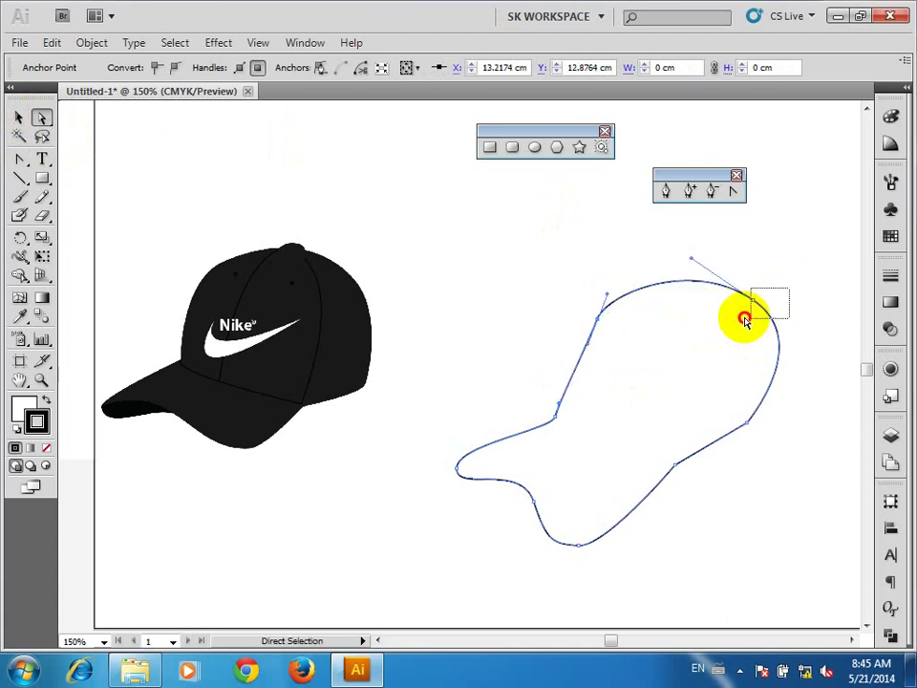
drag(757, 305, 735, 300)
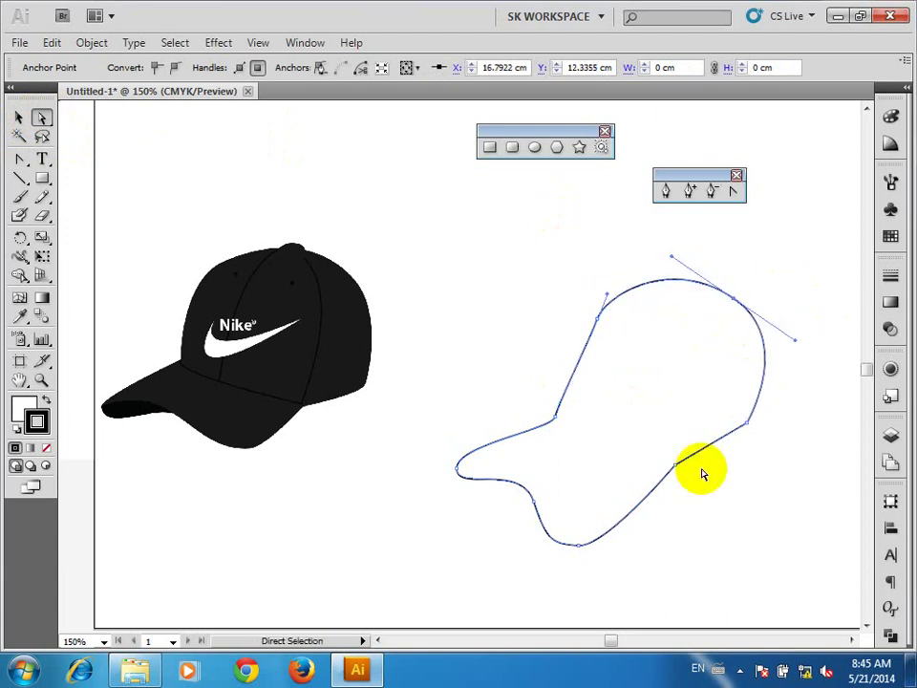
drag(673, 470, 679, 455)
Reshape the brim underside and raise the brim's left tip into a tapered visor
click(468, 474)
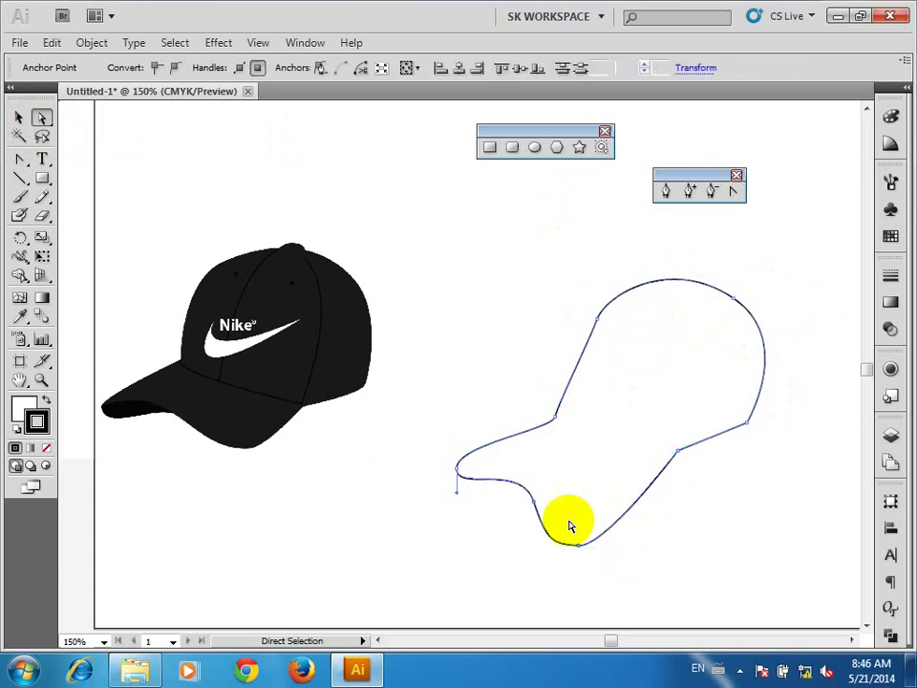
drag(580, 548, 596, 532)
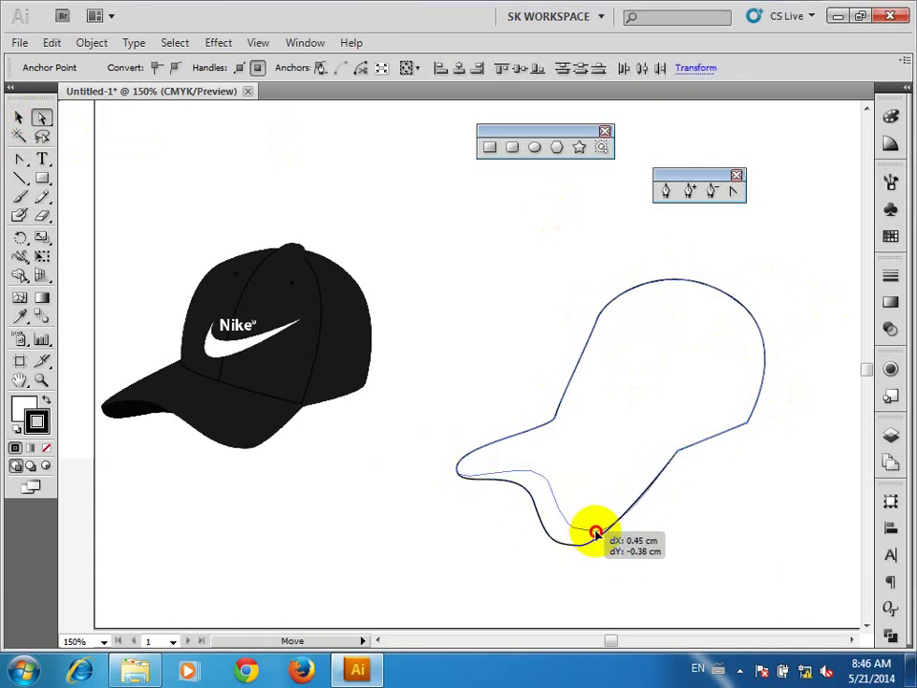
mouse_move(587, 473)
mouse_down()
mouse_move(534, 501)
mouse_move(575, 475)
mouse_up()
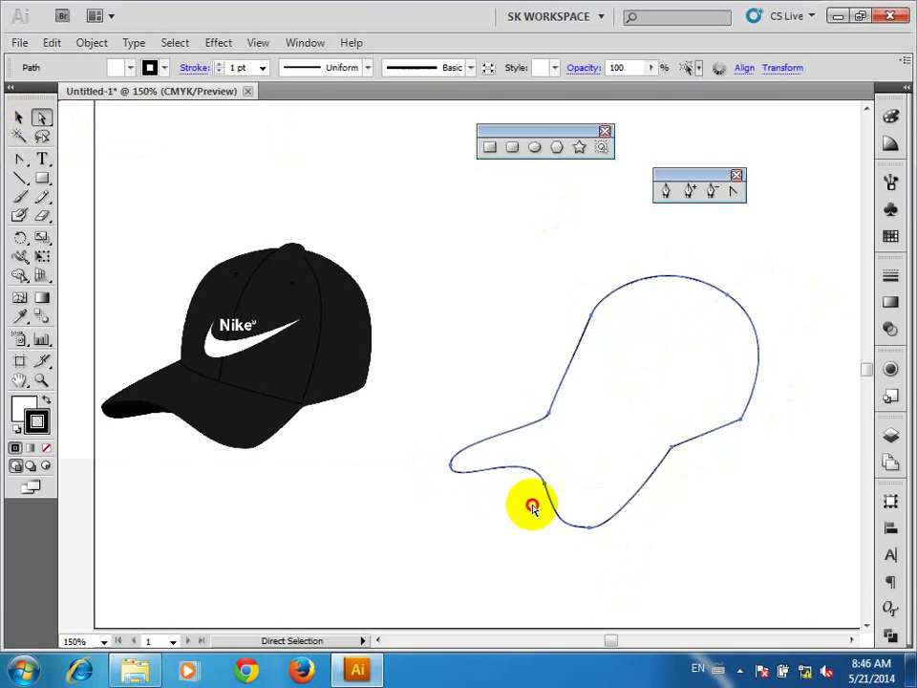
mouse_move(512, 536)
mouse_down()
mouse_move(553, 478)
mouse_move(517, 460)
mouse_up()
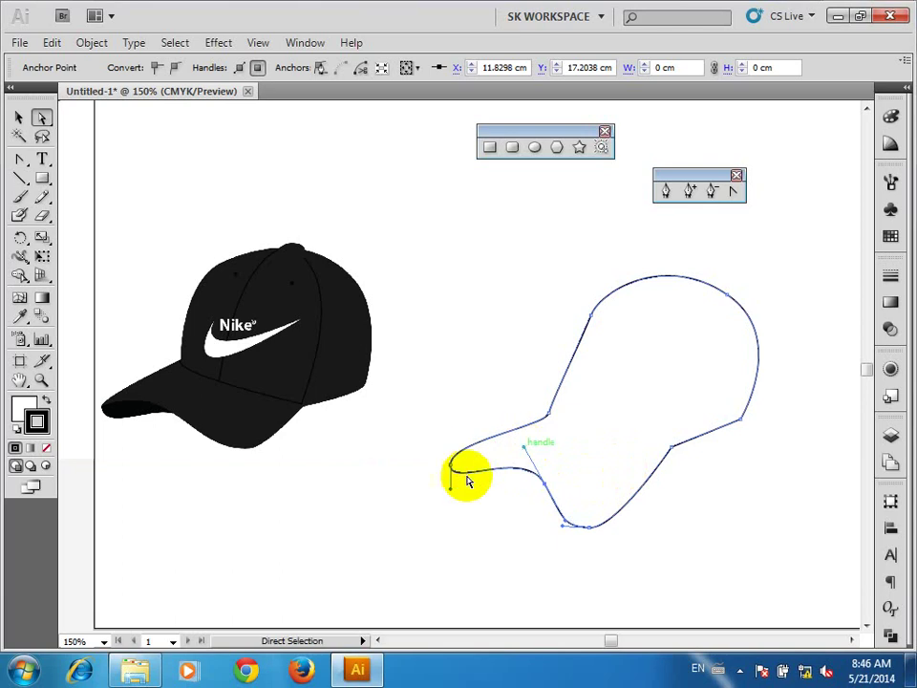
drag(447, 468, 472, 432)
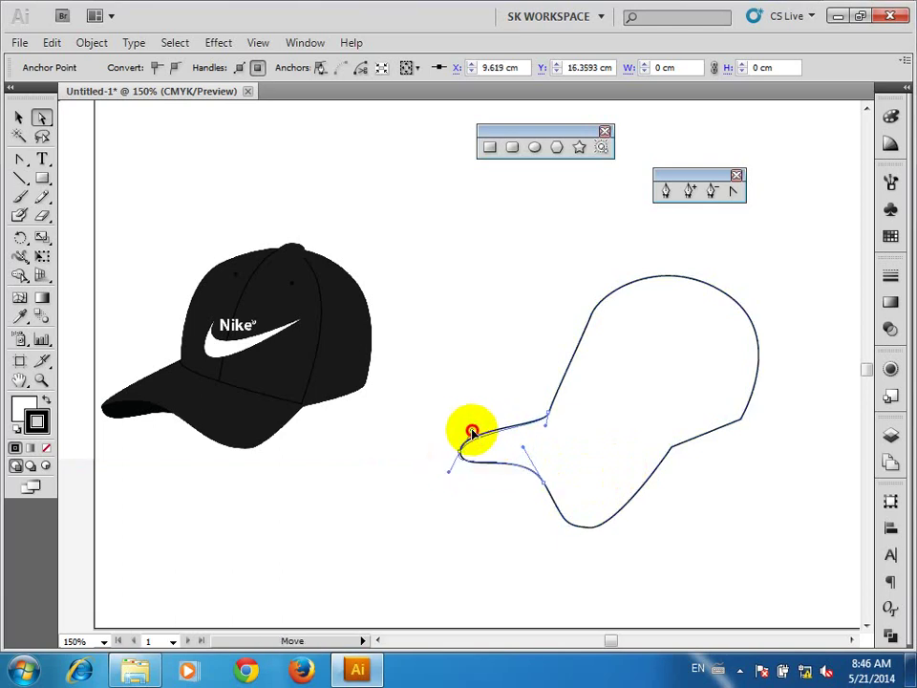
click(659, 374)
Give the whole cap outline a solid black fill and no stroke
drag(372, 459, 6, 97)
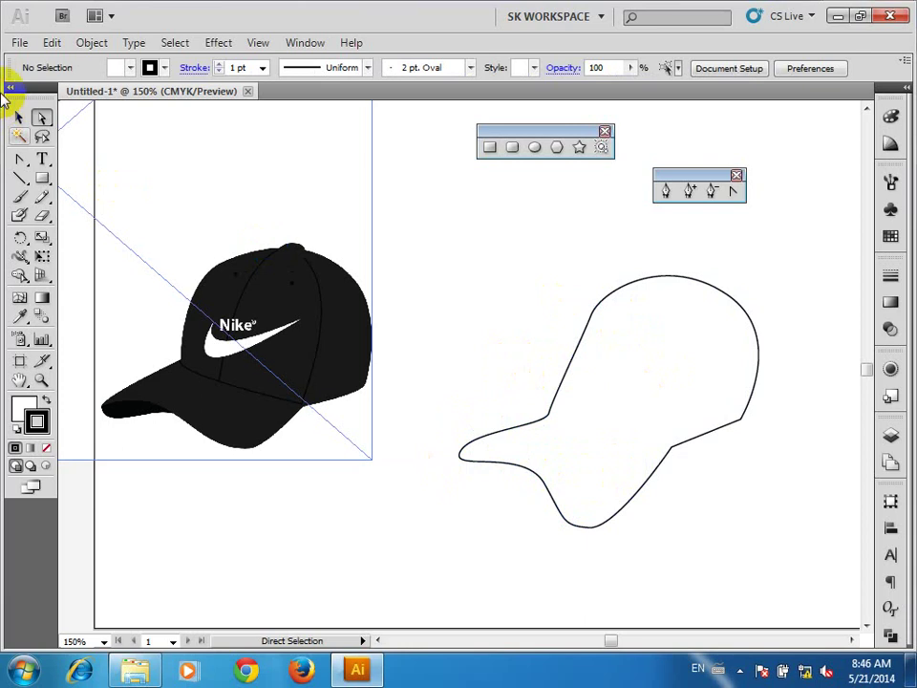
click(18, 116)
drag(538, 309, 605, 358)
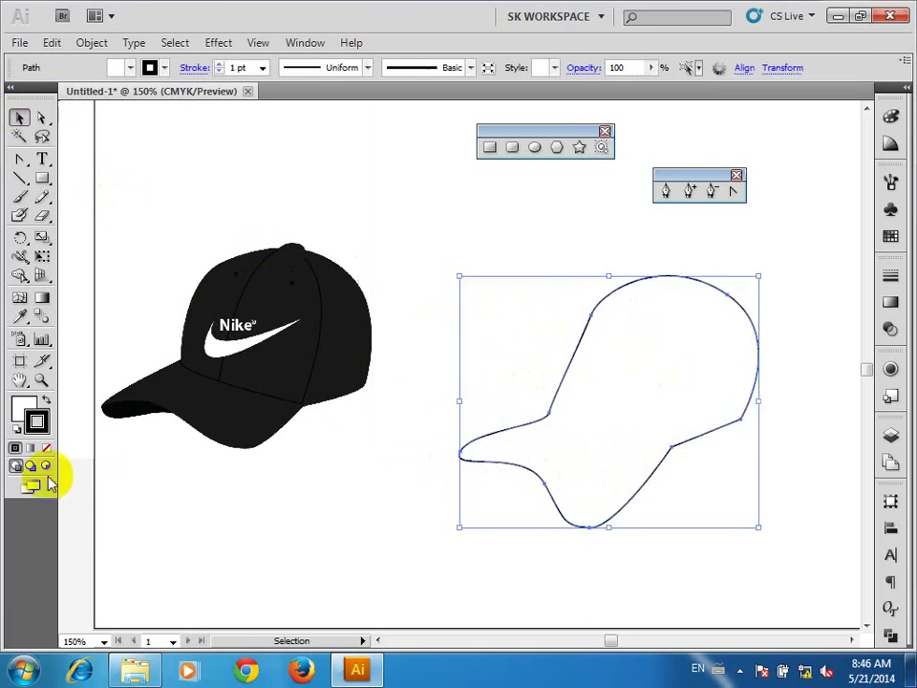
click(46, 401)
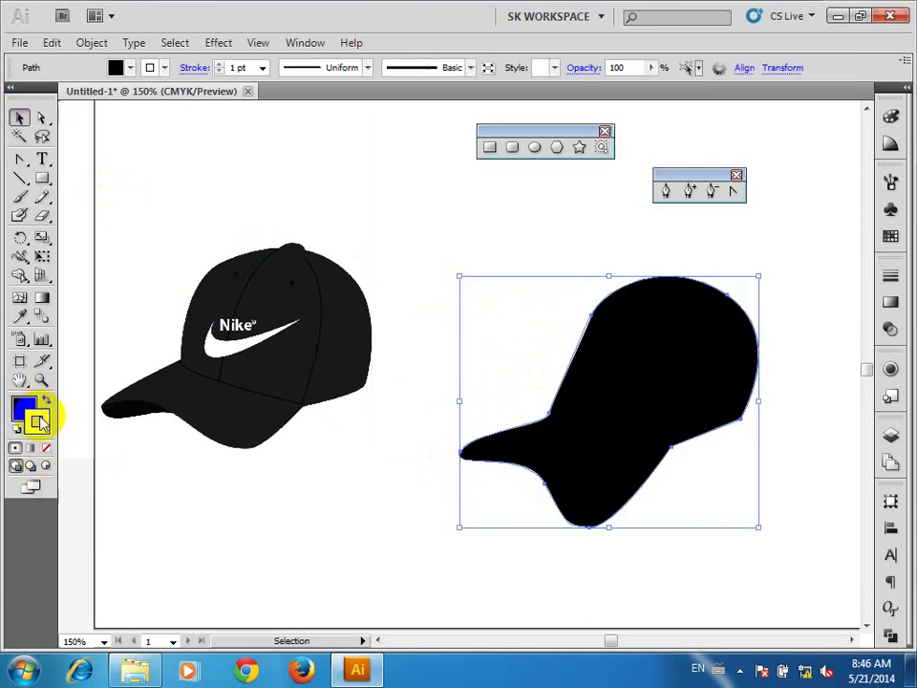
double_click(40, 421)
click(645, 254)
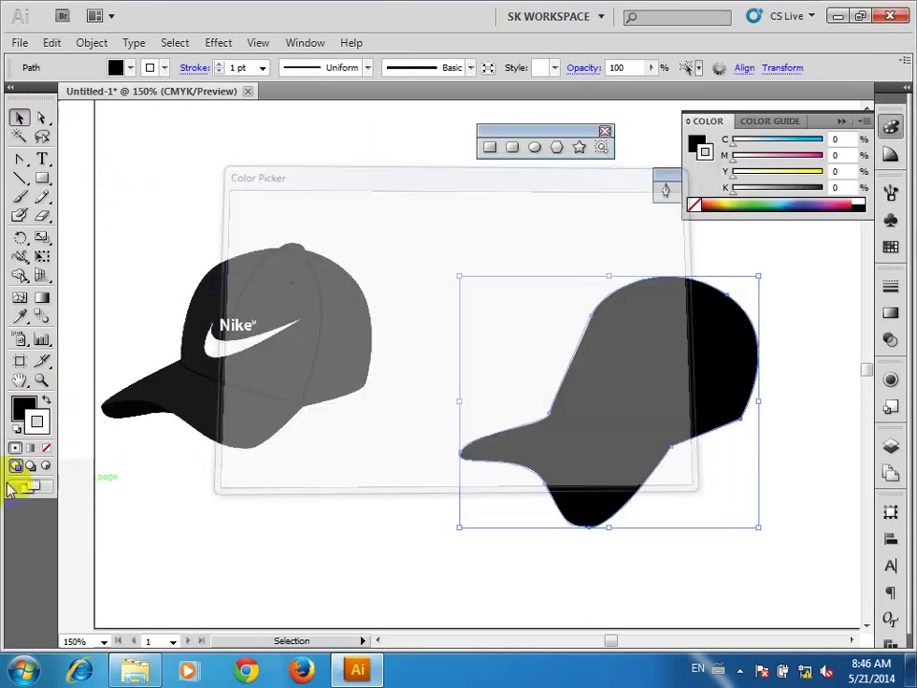
click(45, 447)
click(25, 409)
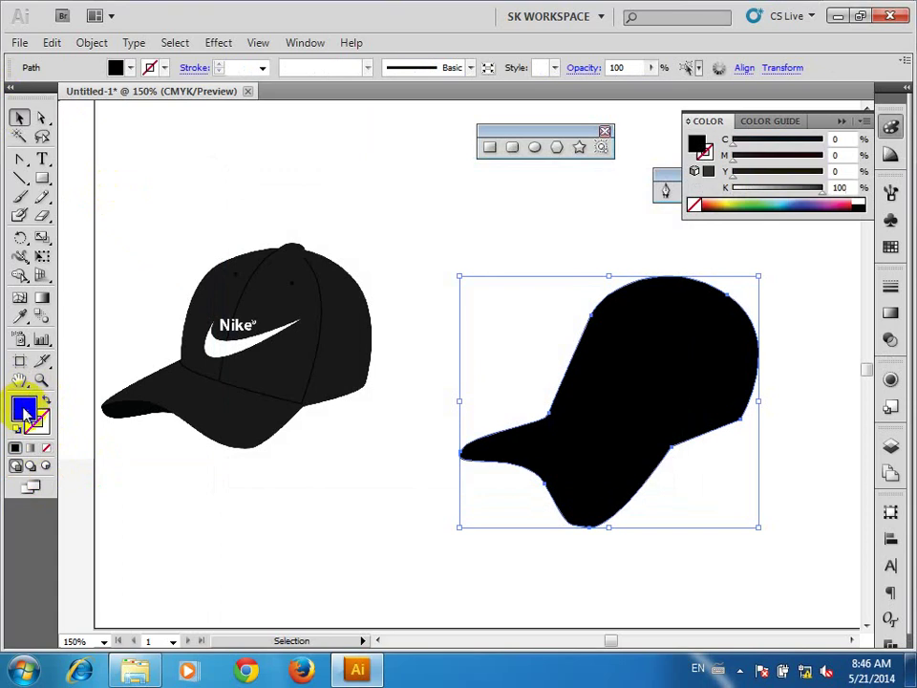
click(584, 441)
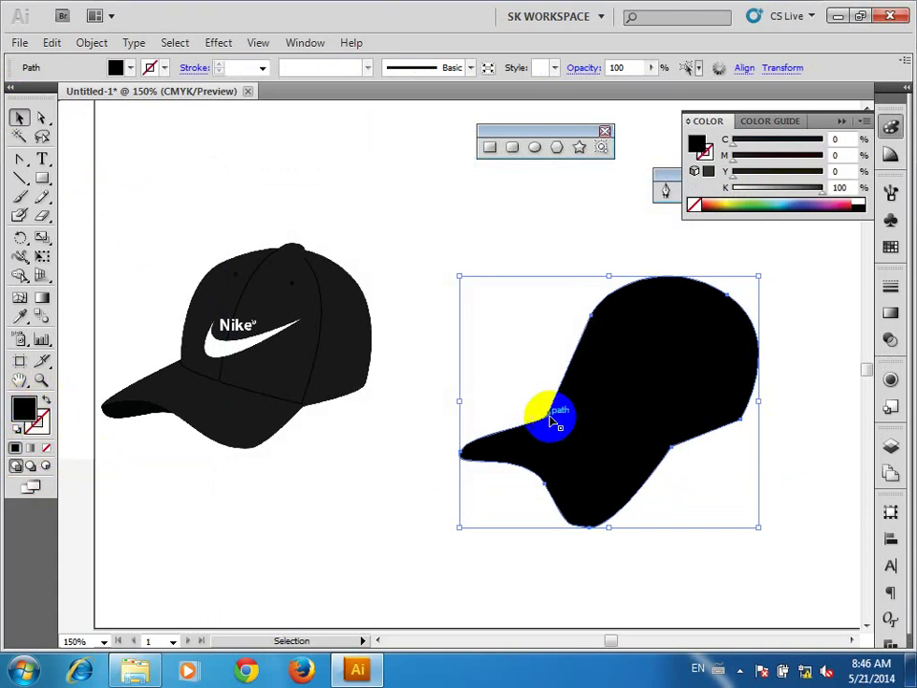
Move the cap's front edge anchor up-right and adjust the crown's top-left curve
click(41, 116)
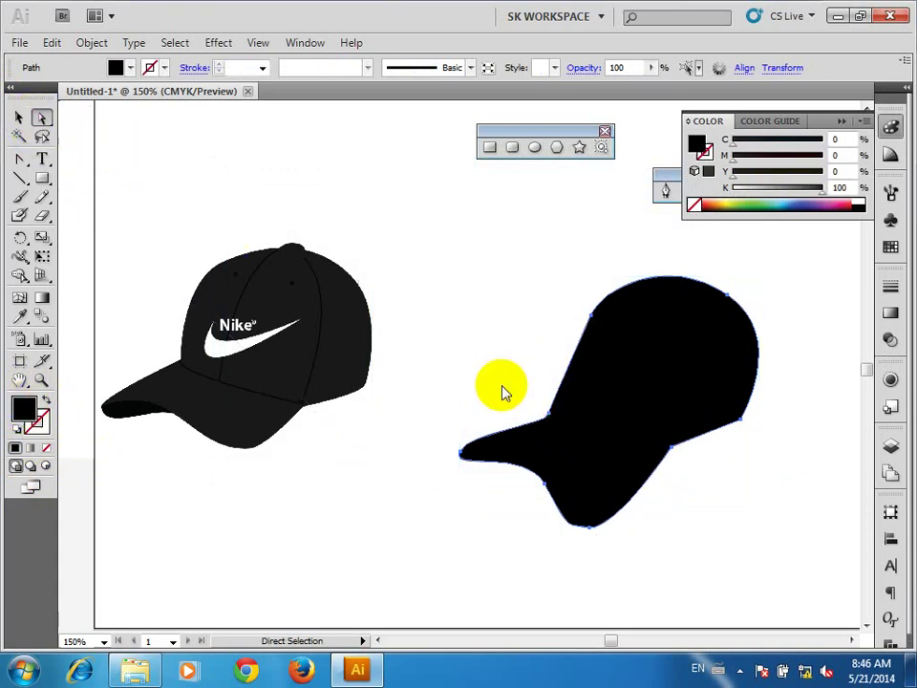
click(554, 412)
drag(552, 416, 573, 388)
click(729, 445)
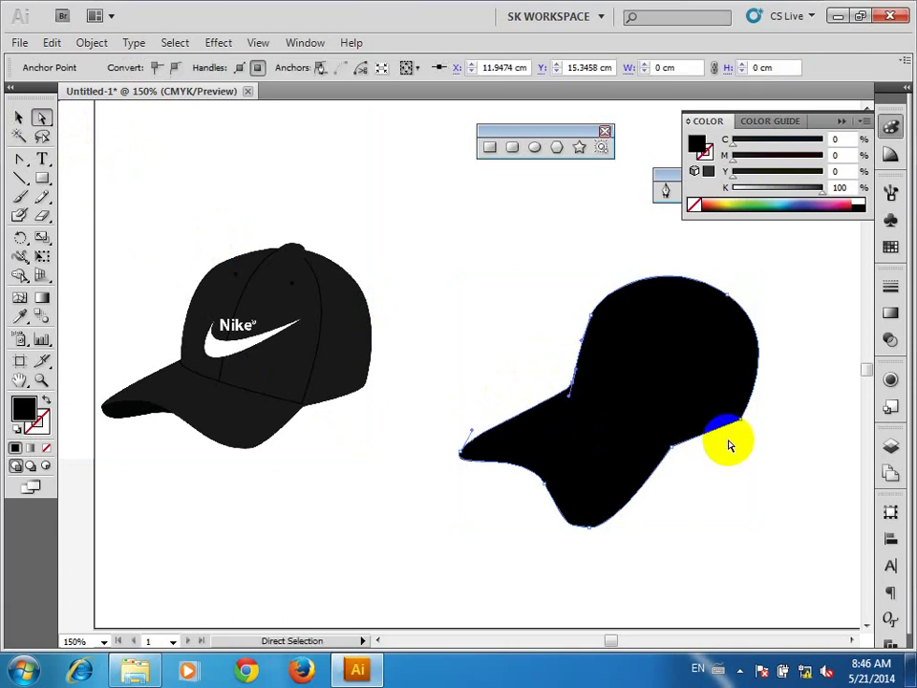
click(750, 372)
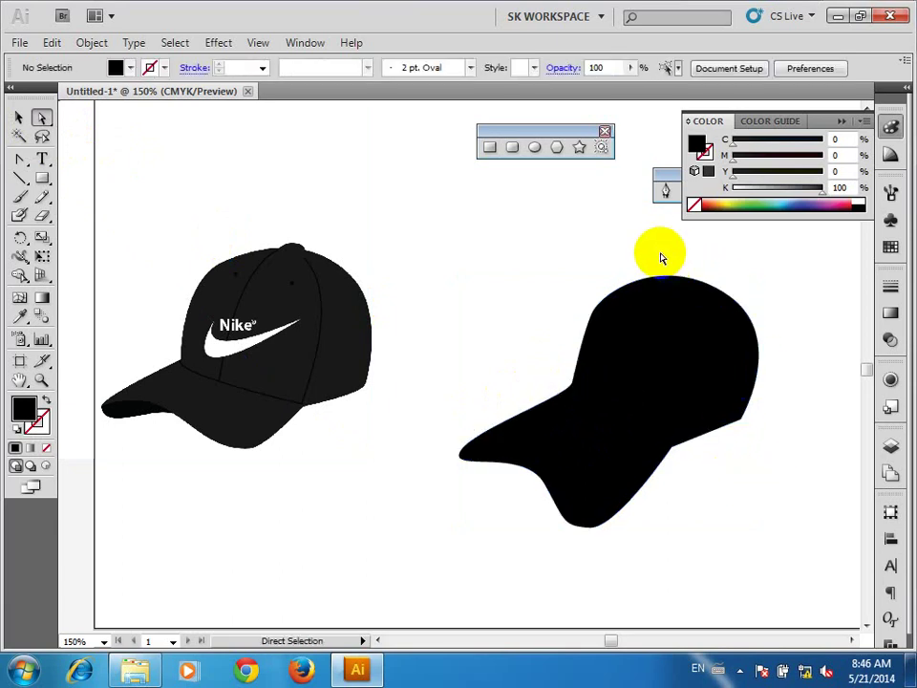
click(600, 315)
click(598, 313)
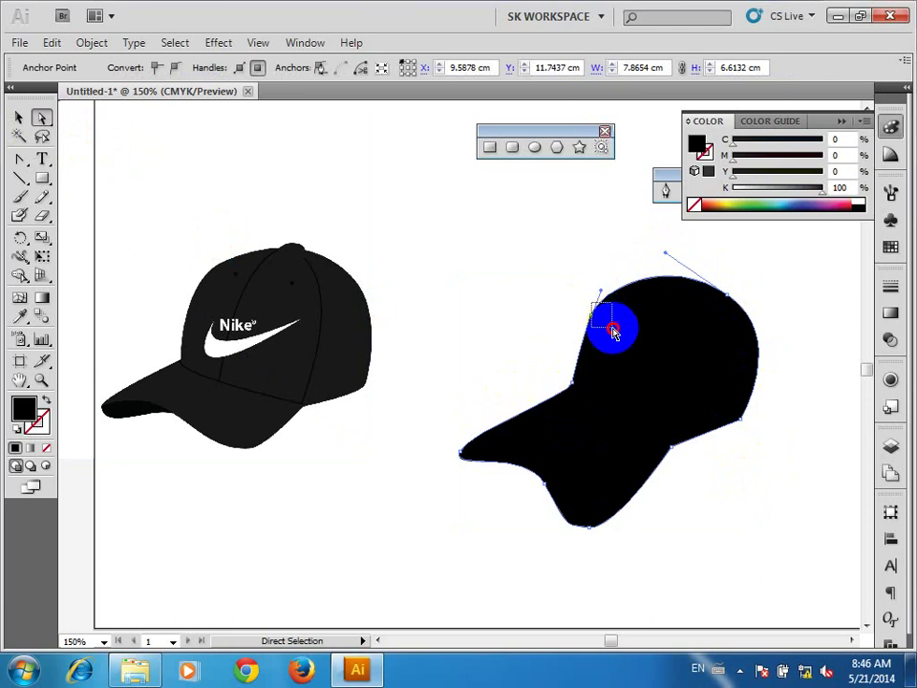
click(677, 285)
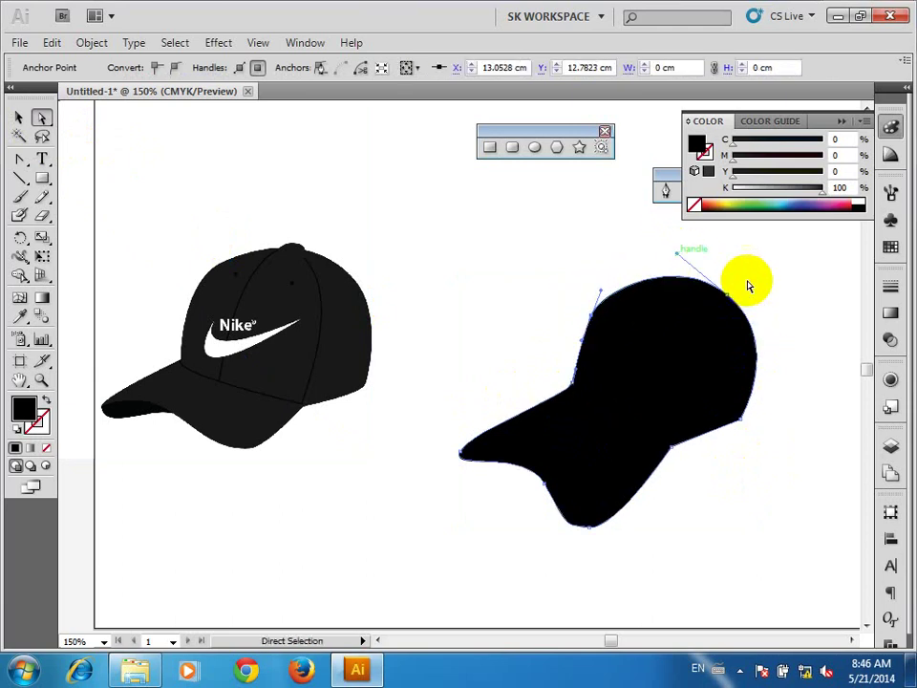
click(671, 254)
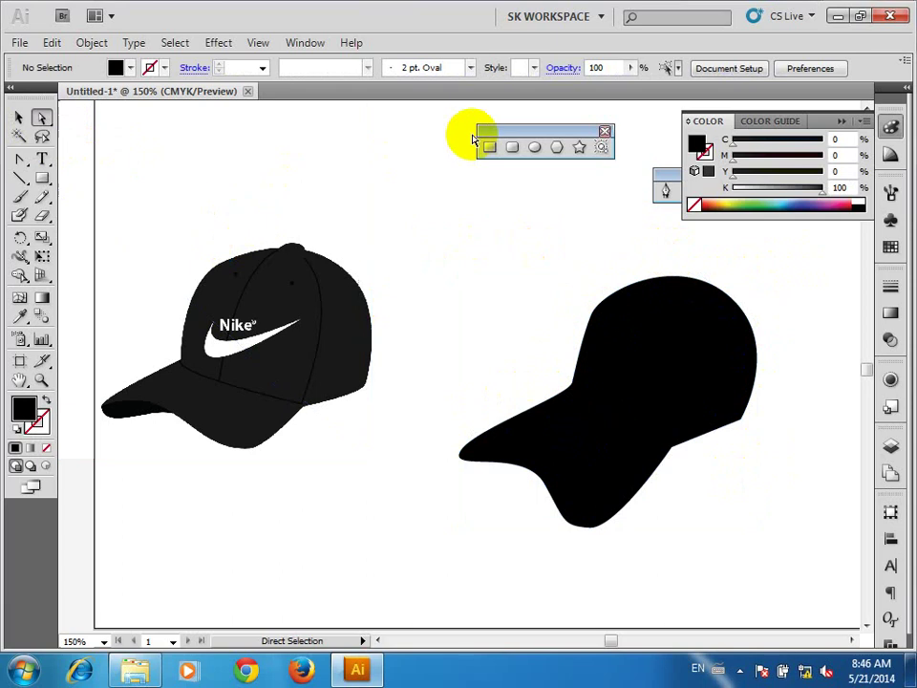
Draw a small oval and position it on the crown's top edge as the button
click(534, 146)
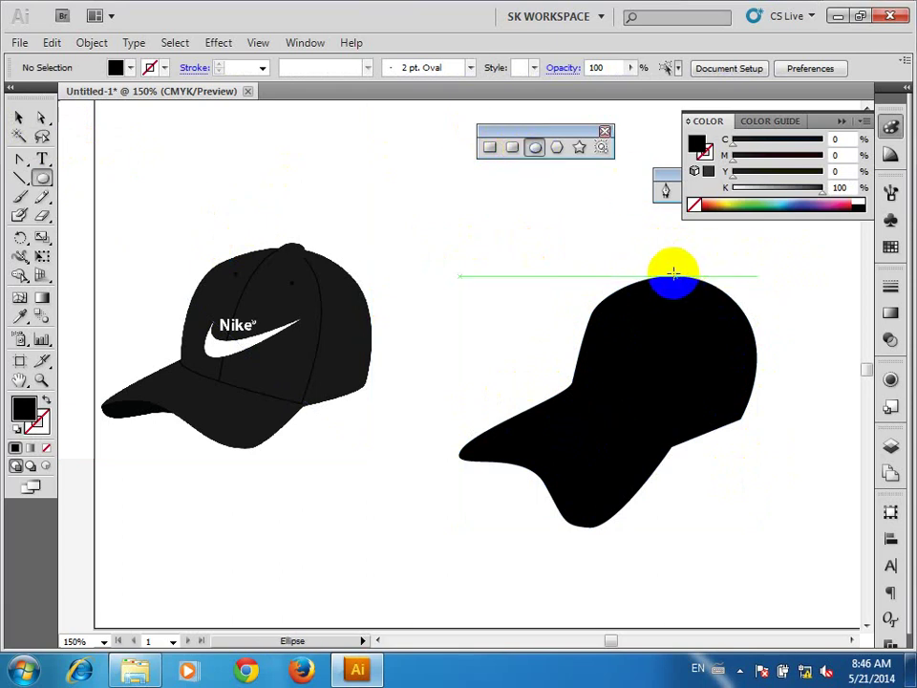
drag(674, 274, 702, 300)
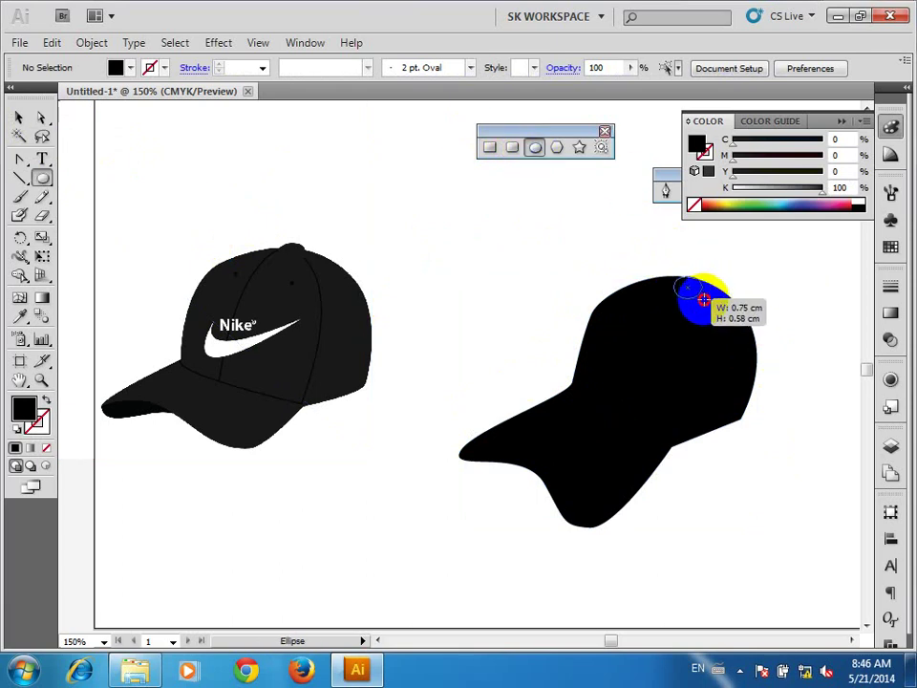
click(18, 117)
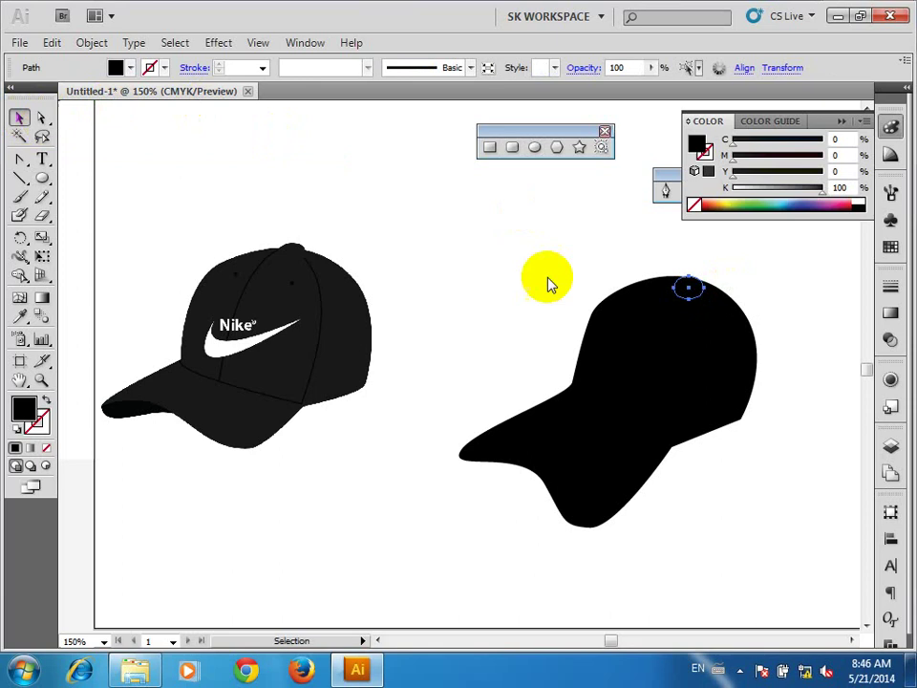
drag(698, 297, 685, 279)
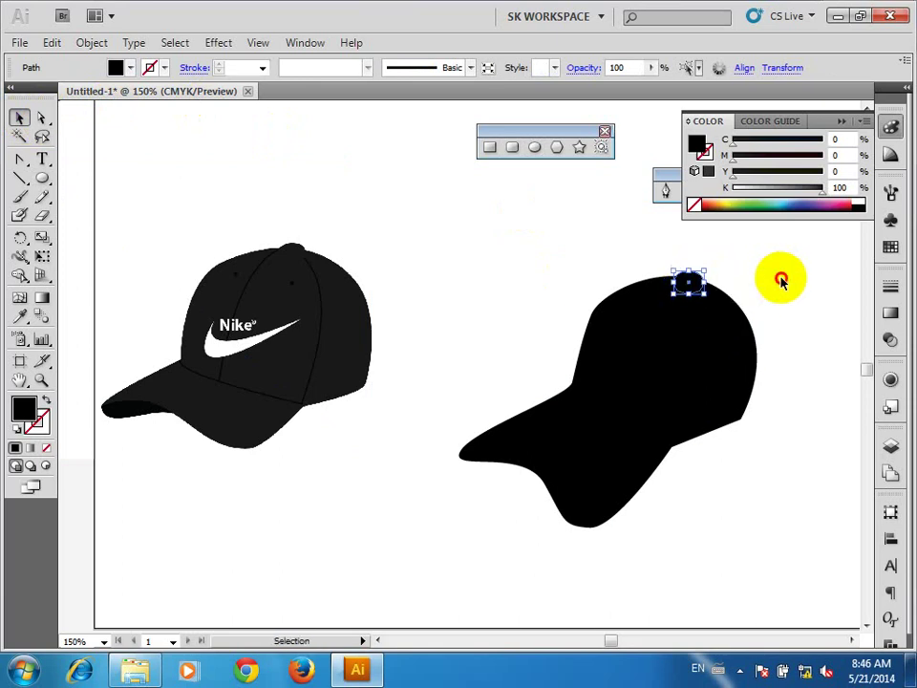
click(786, 282)
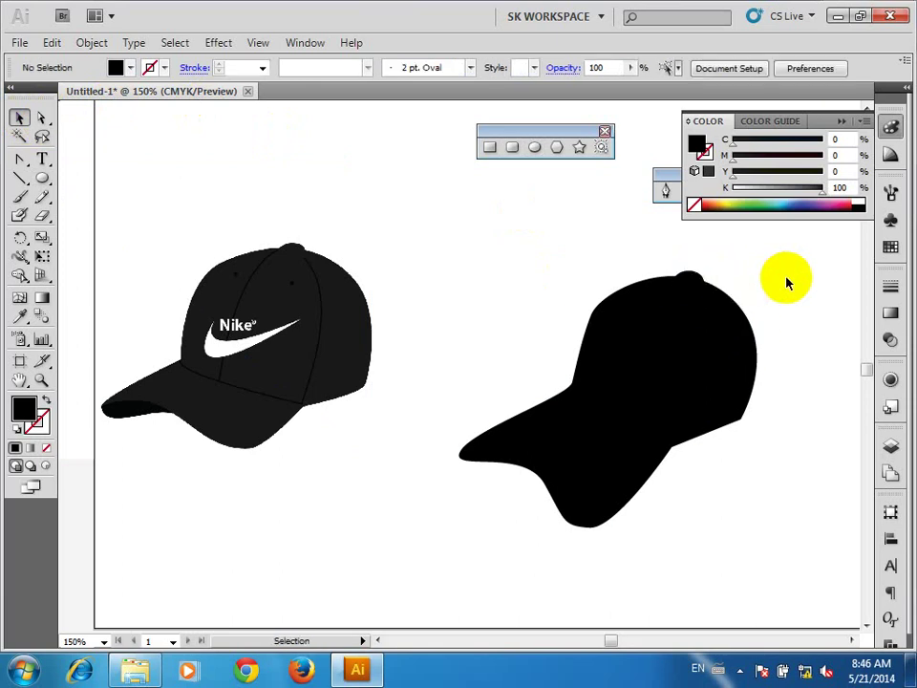
drag(646, 475, 423, 452)
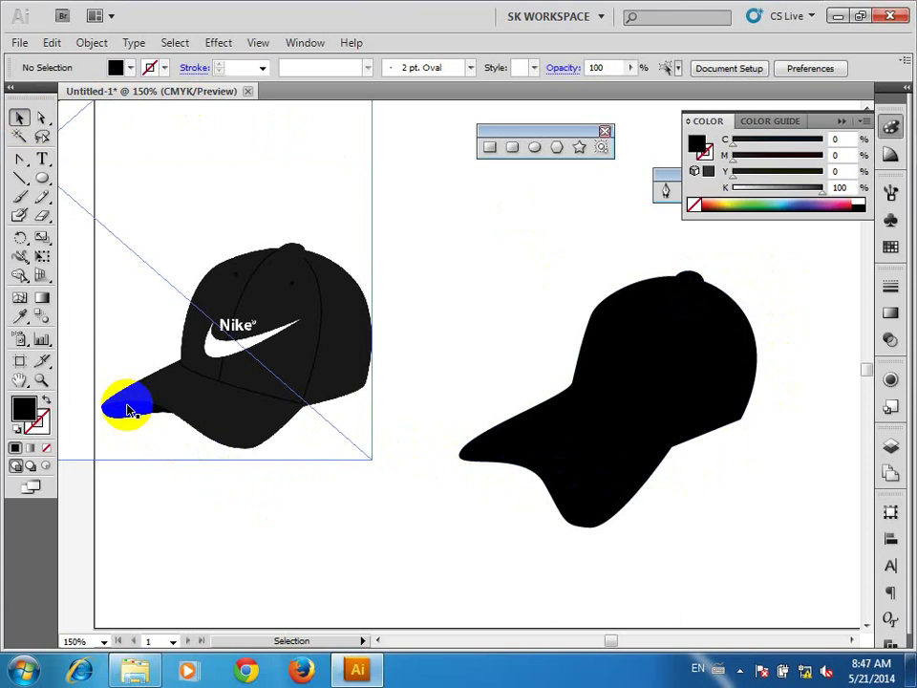
key(ctrl+plus)
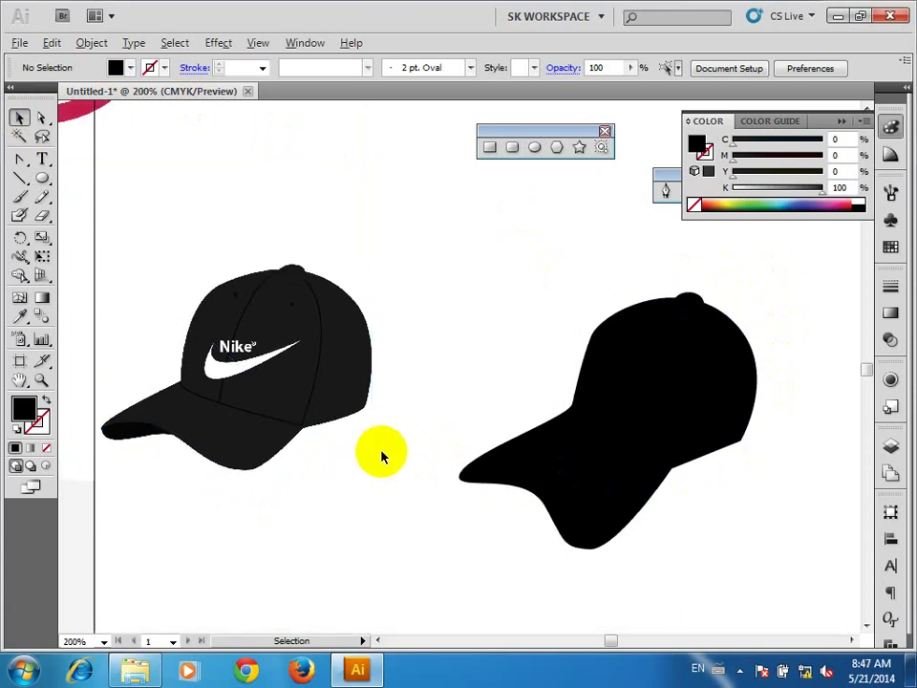
drag(154, 416, 357, 397)
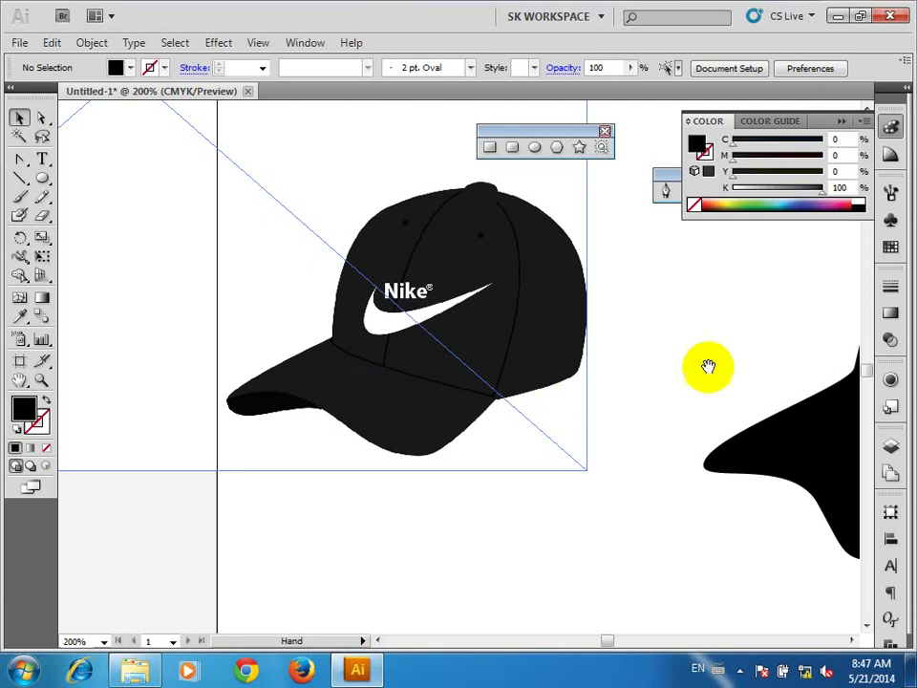
mouse_move(706, 364)
mouse_down()
mouse_move(565, 362)
mouse_move(465, 336)
mouse_up()
drag(606, 418, 627, 401)
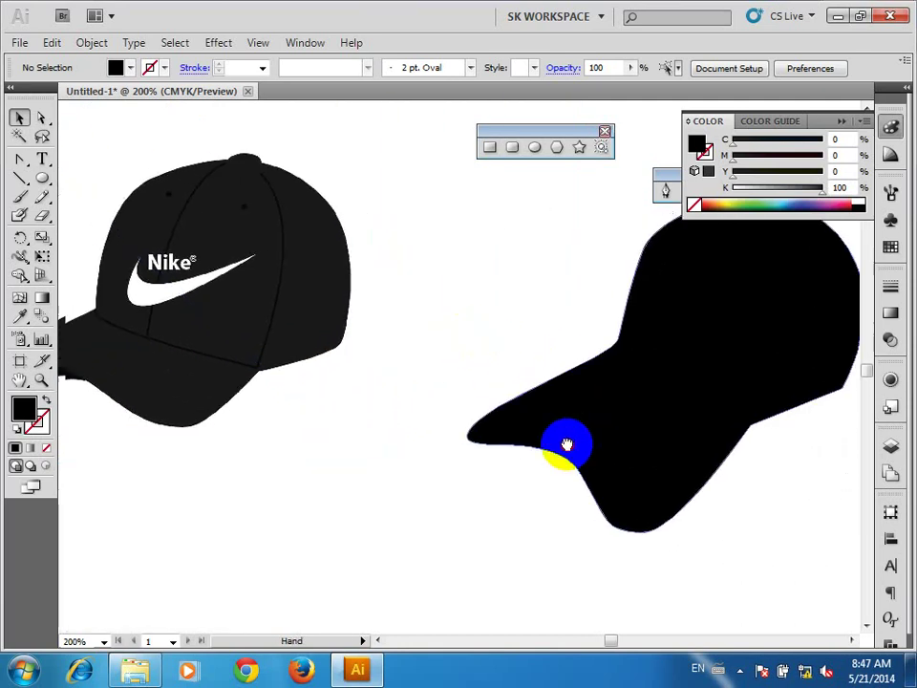
drag(682, 442, 655, 433)
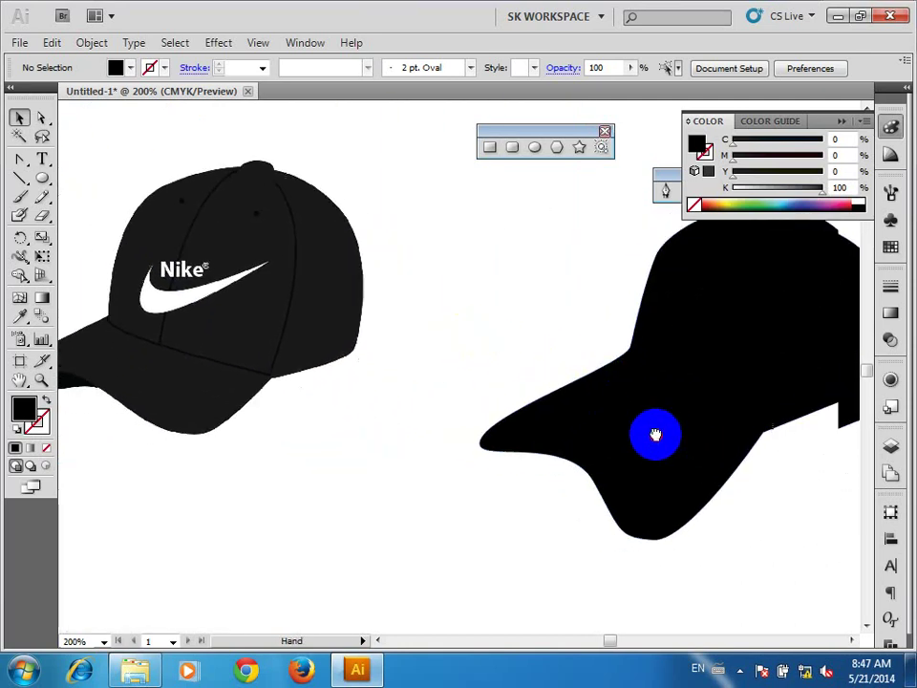
scroll(665, 462, down, 1)
scroll(666, 465, down, 1)
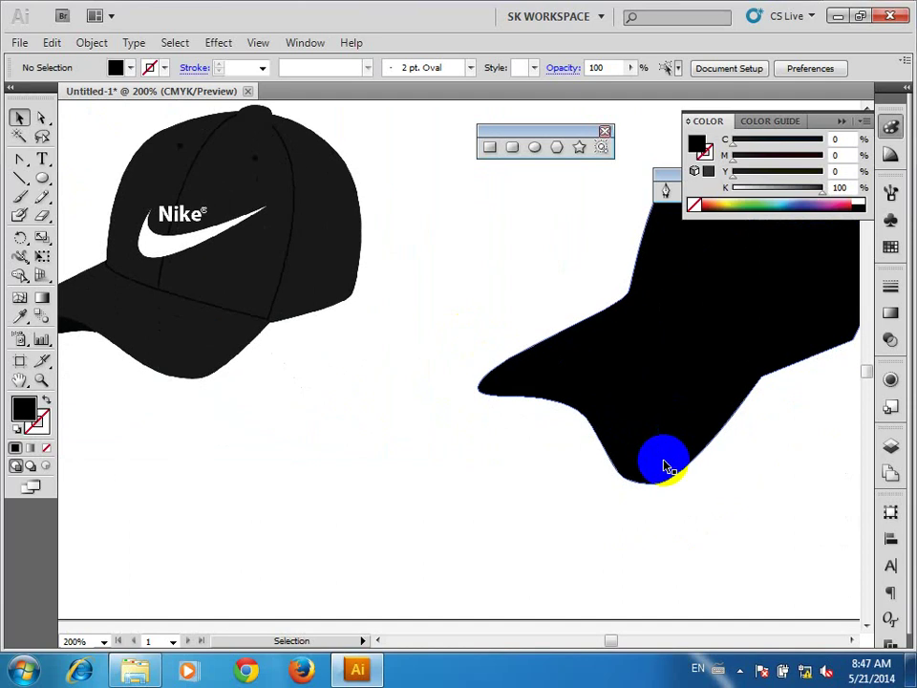
scroll(666, 465, down, 2)
drag(691, 410, 676, 405)
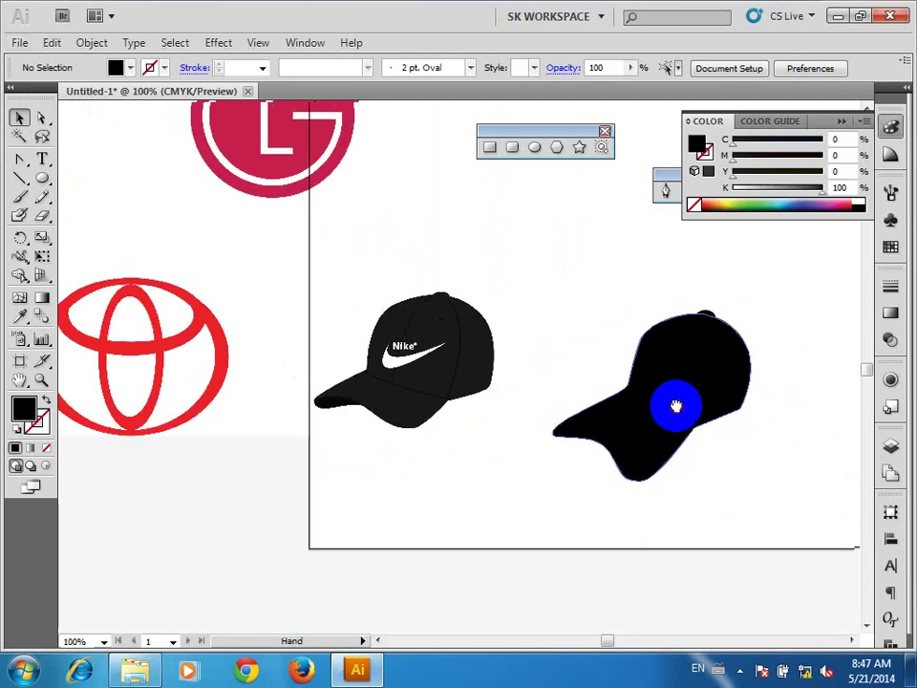
Pull the brim tip up-right, raise a lower-edge anchor, and drag a handle from the crown's right anchor
click(43, 117)
mouse_move(672, 496)
mouse_down()
mouse_move(611, 465)
mouse_move(724, 494)
mouse_move(574, 439)
mouse_up()
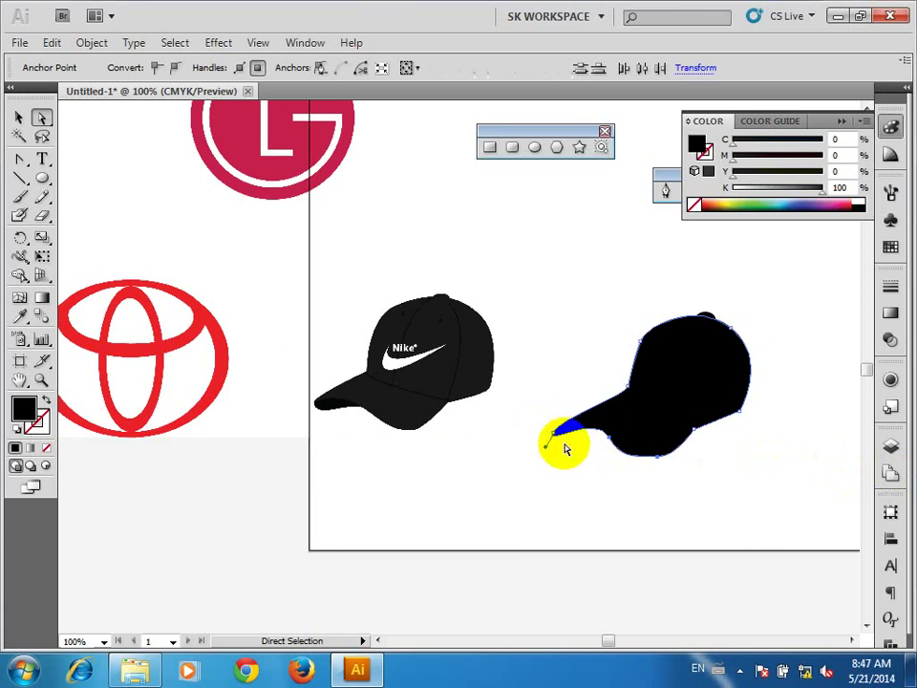
mouse_move(565, 449)
mouse_down()
mouse_move(561, 433)
mouse_move(573, 430)
mouse_up()
click(694, 435)
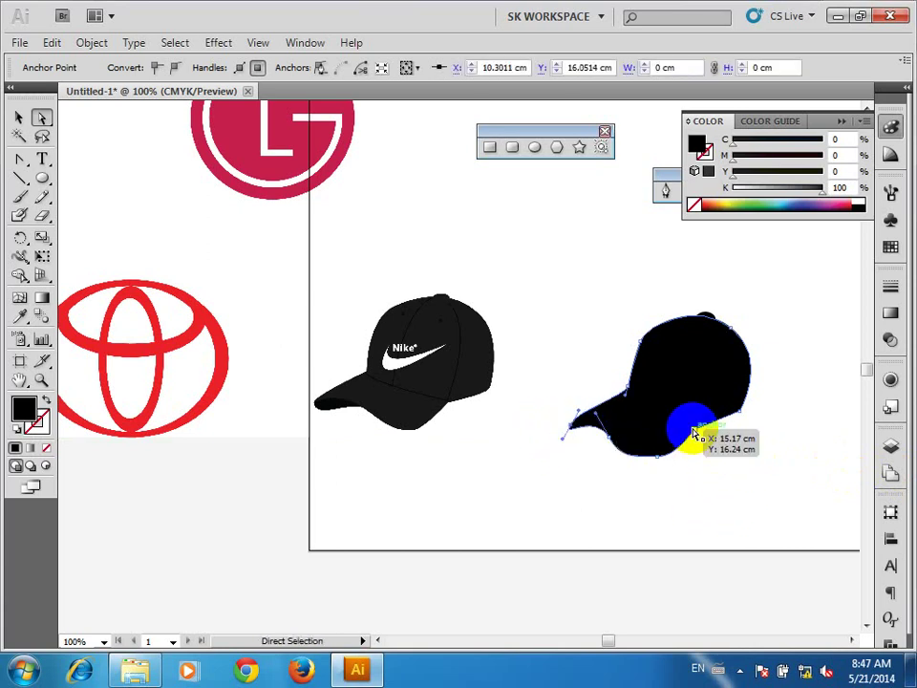
drag(694, 425, 694, 419)
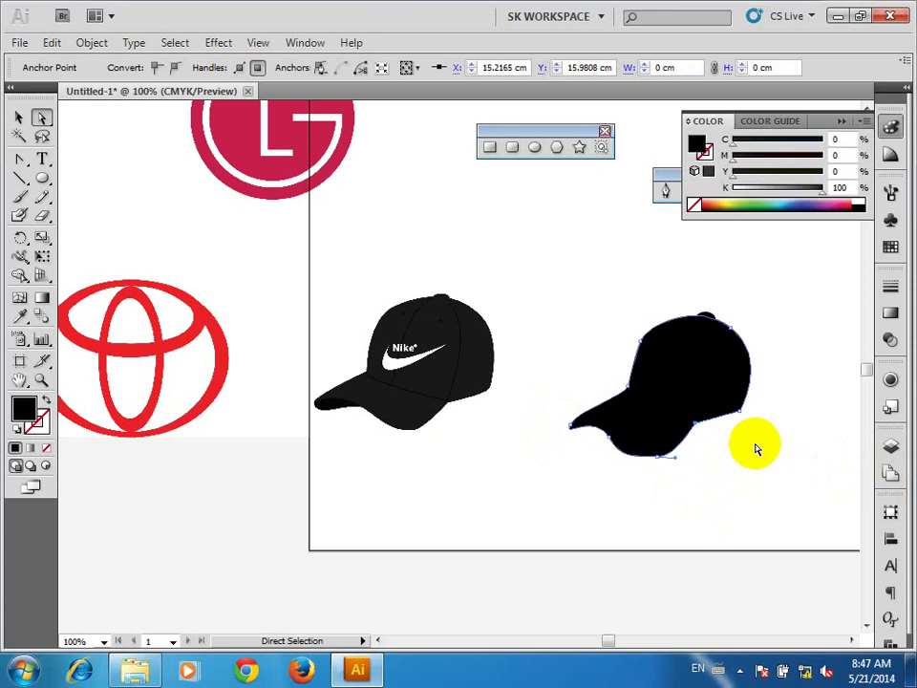
click(754, 449)
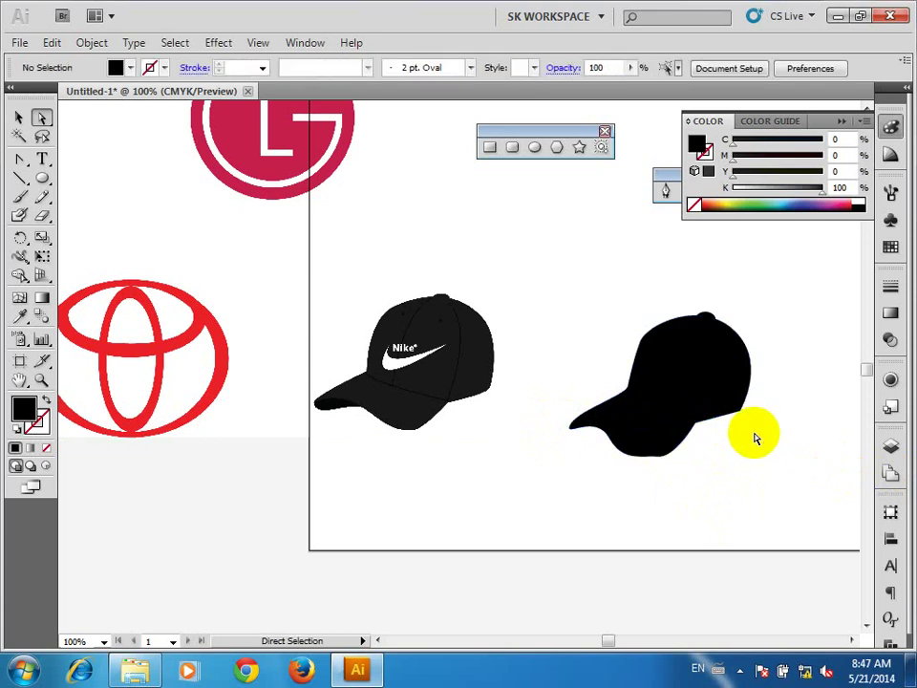
scroll(755, 437, up, 1)
drag(720, 338, 726, 368)
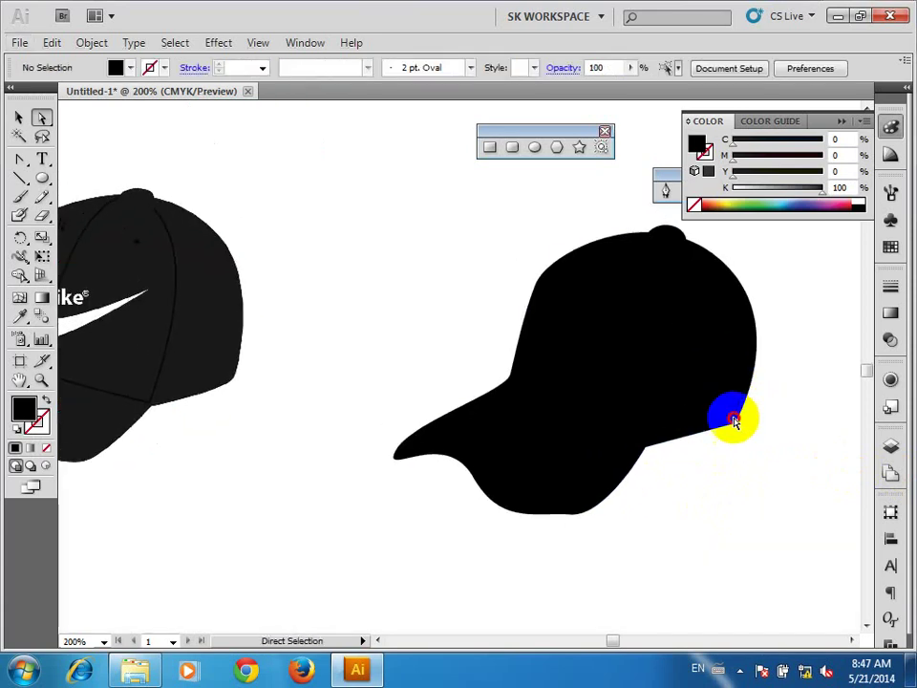
mouse_move(733, 440)
mouse_down()
mouse_move(775, 344)
mouse_move(798, 326)
mouse_move(788, 317)
mouse_up()
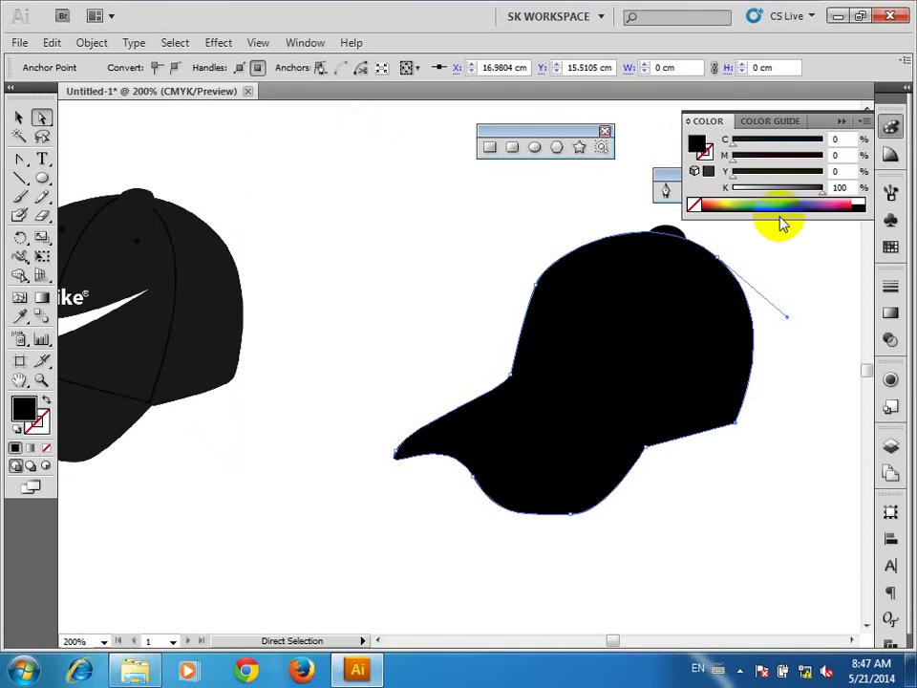
Smooth the crown's right anchor and move the upper-left crown anchor up and right
click(581, 313)
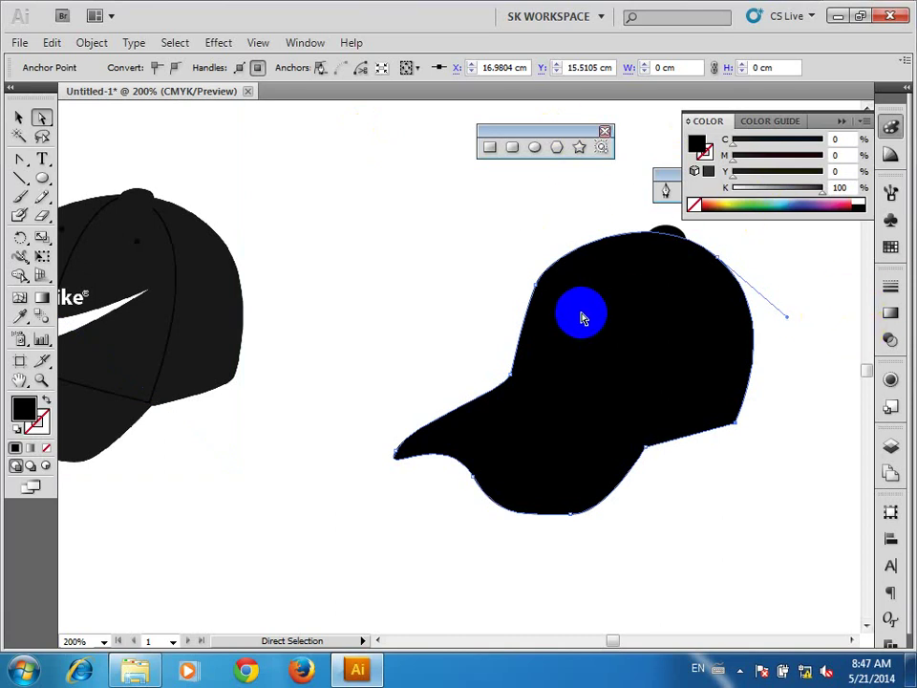
click(840, 126)
click(733, 191)
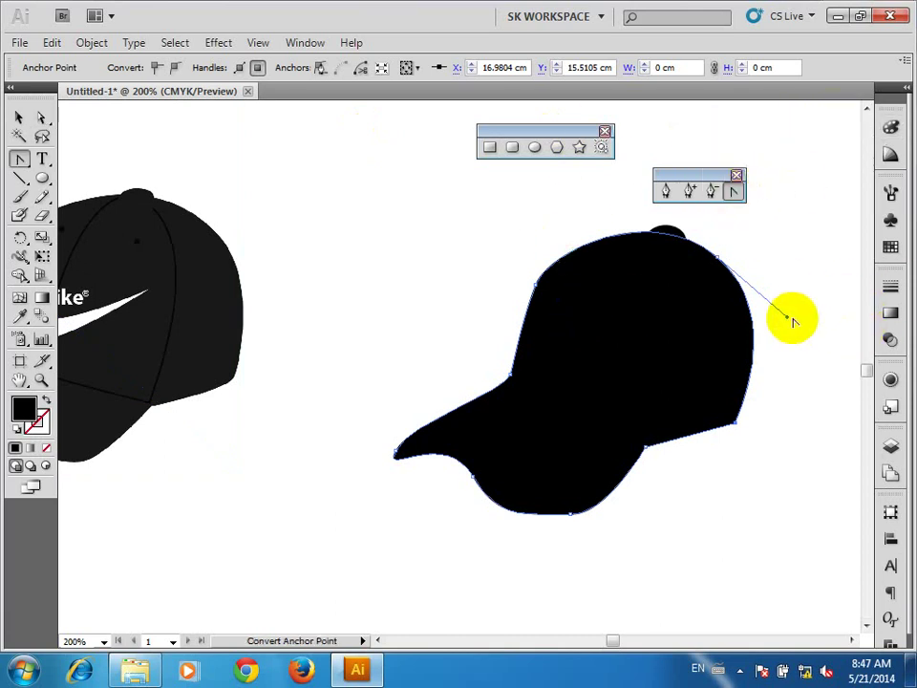
drag(787, 315, 782, 310)
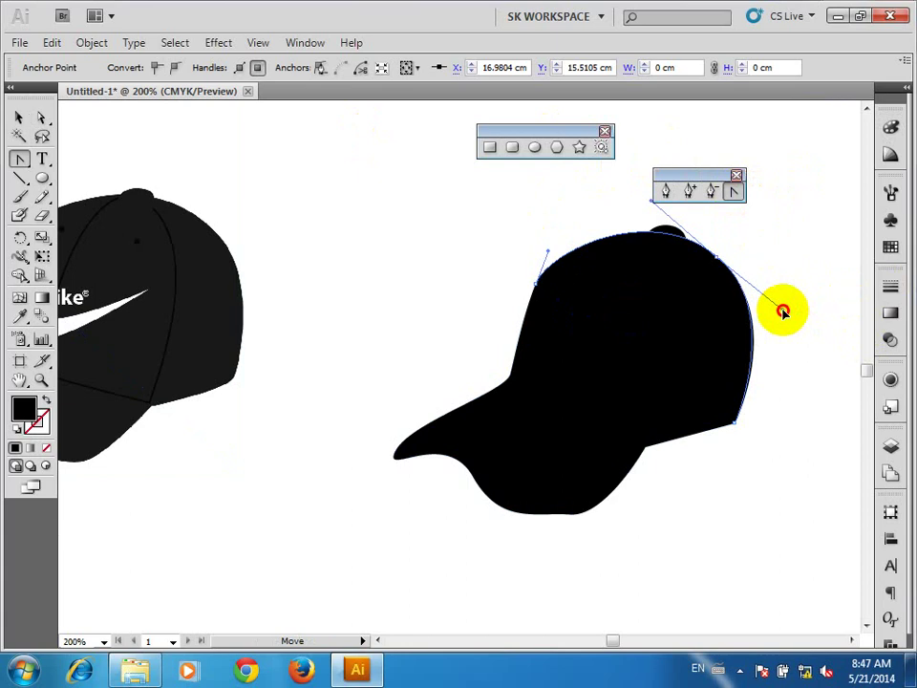
click(665, 231)
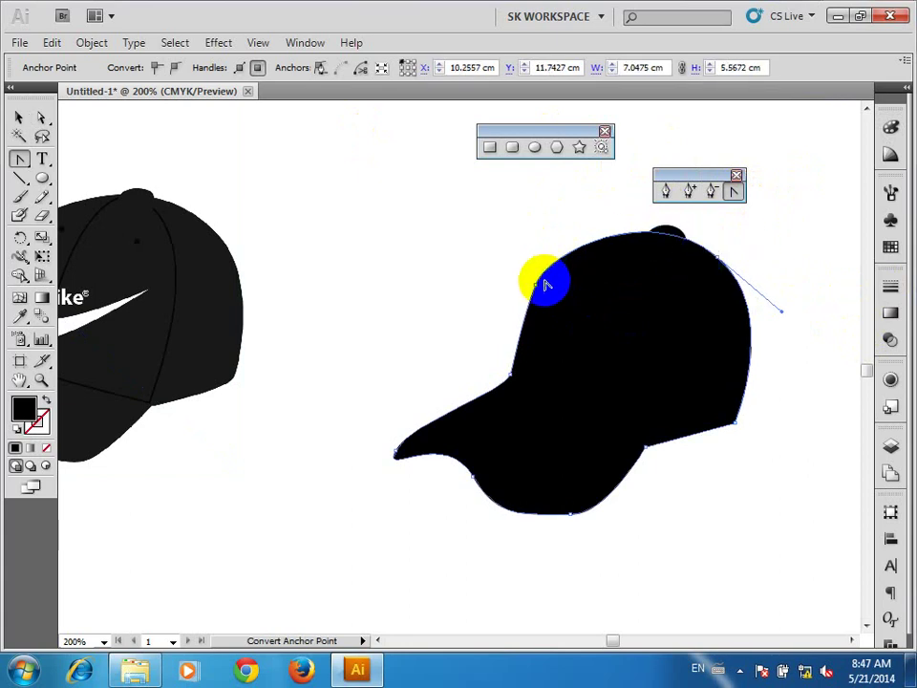
click(41, 116)
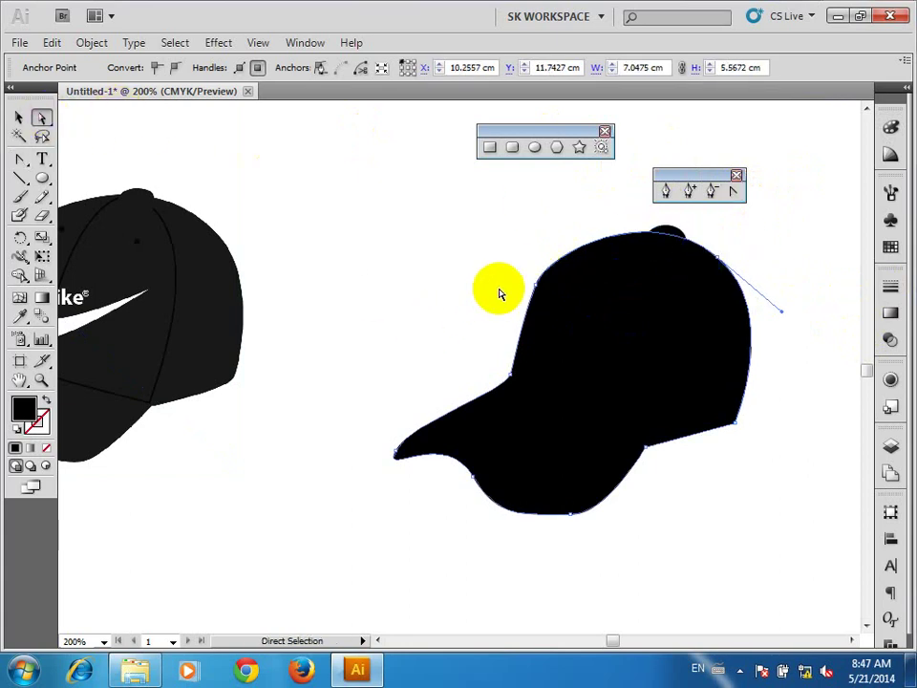
click(537, 292)
drag(537, 292, 550, 247)
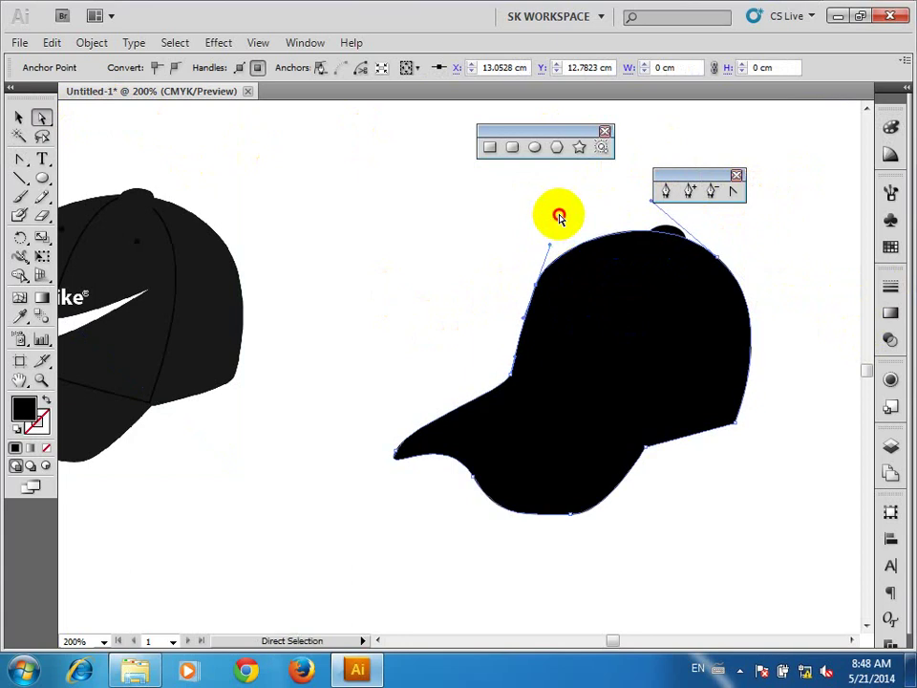
click(801, 239)
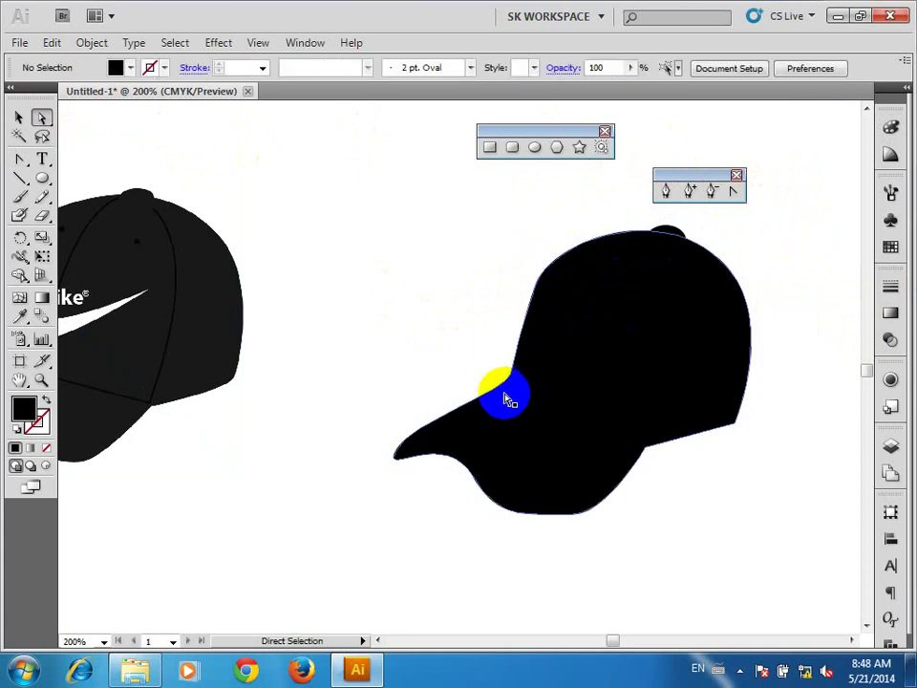
Adjust the bottom anchor and its handle for a rounder underside, then compare with the photo
drag(503, 391, 570, 333)
click(620, 449)
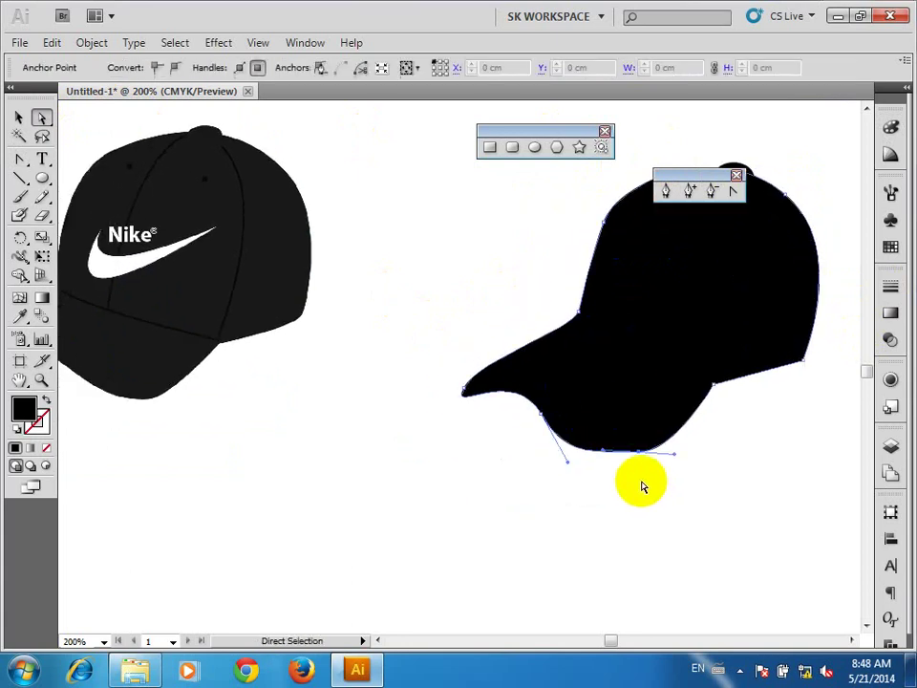
drag(607, 456, 610, 454)
click(674, 477)
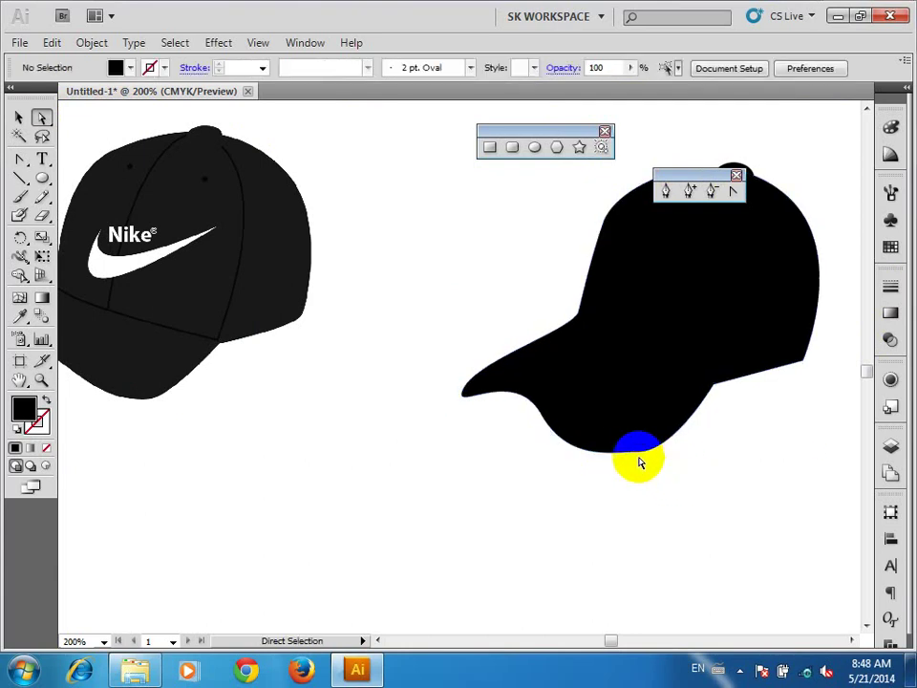
scroll(659, 467, up, 2)
click(613, 438)
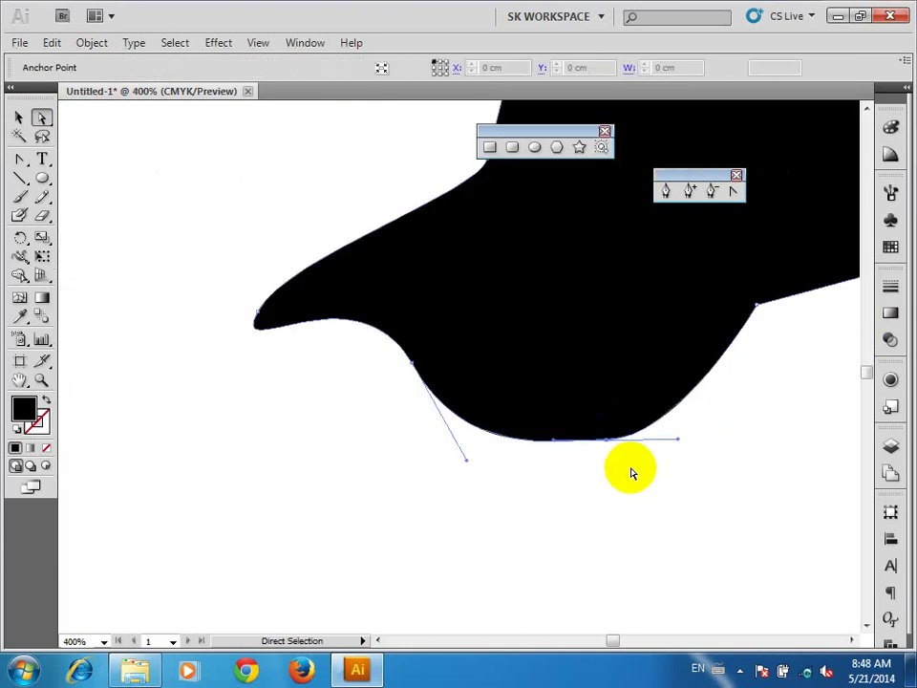
drag(681, 441, 670, 427)
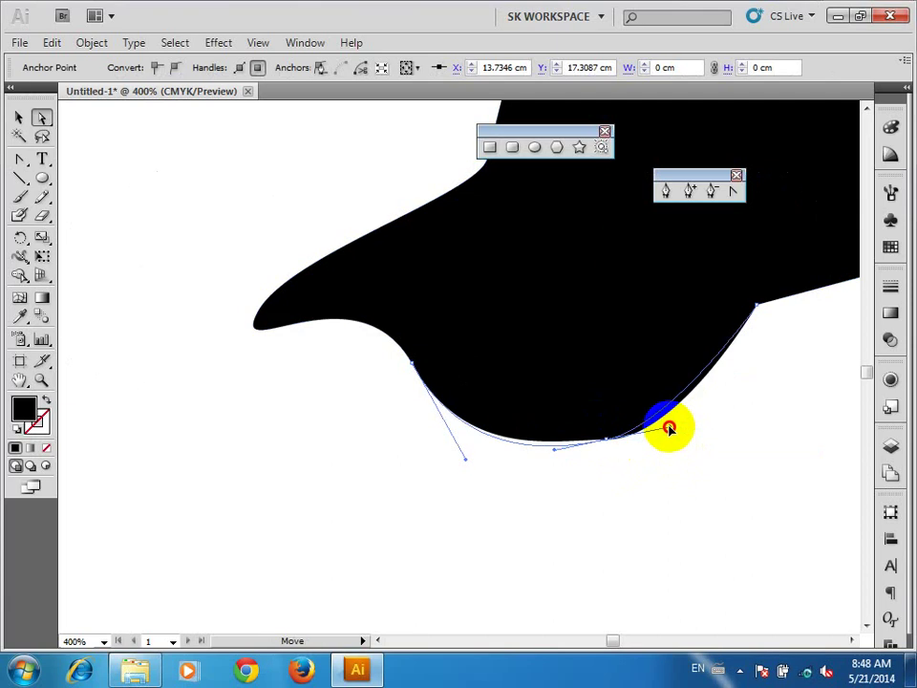
click(742, 435)
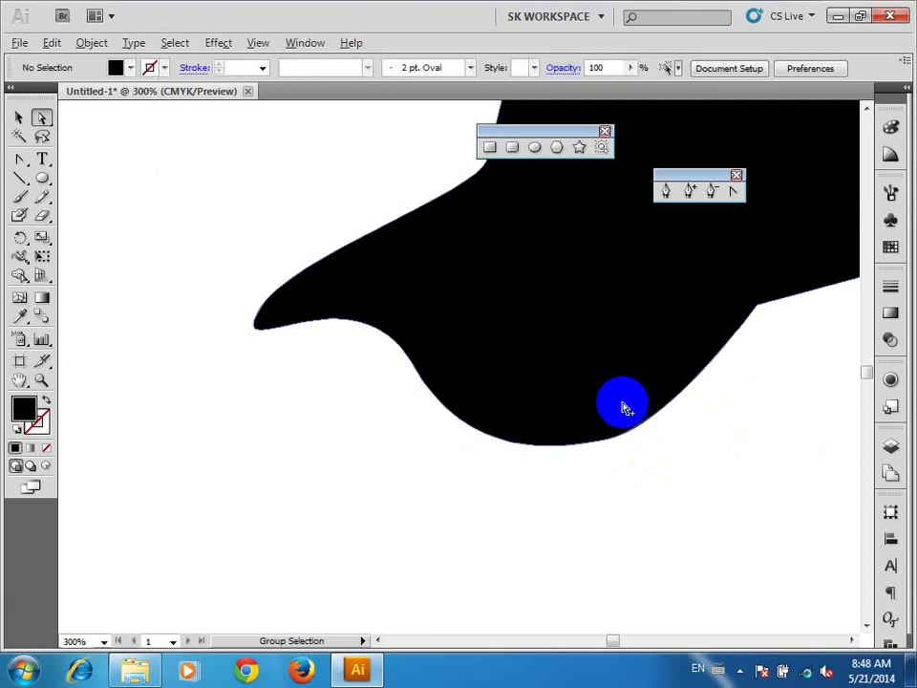
scroll(621, 408, down, 1)
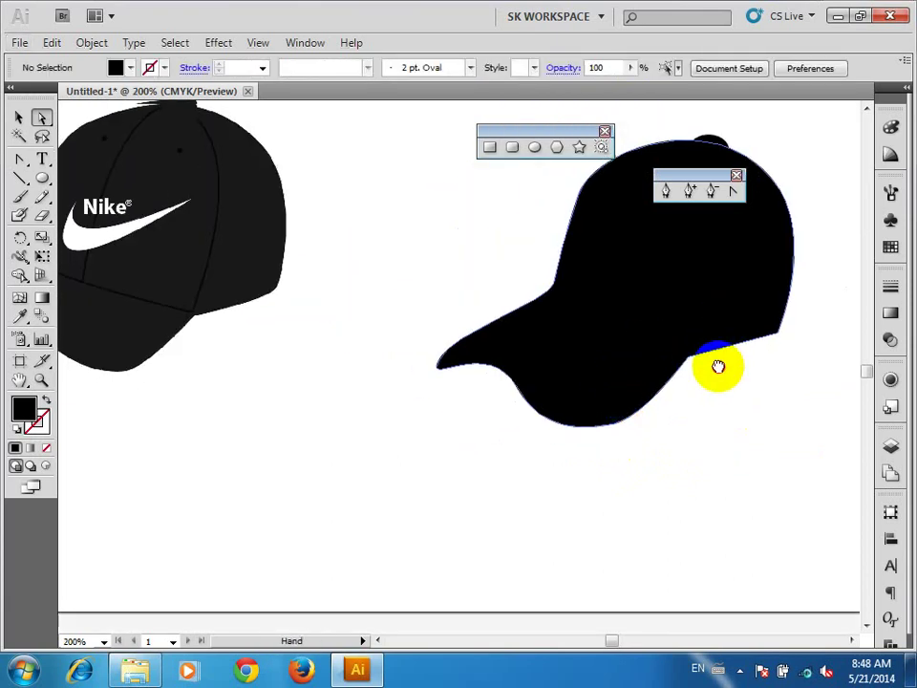
scroll(688, 395, down, 1)
drag(598, 399, 551, 372)
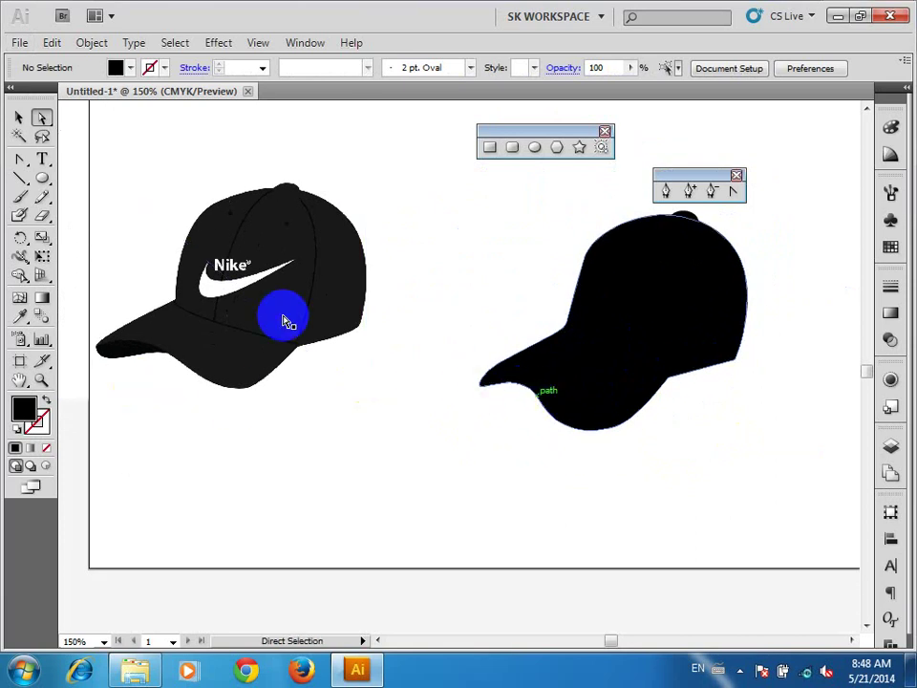
Draw a small rectangle at the silhouette's brim tip and fill it dark gray 3D3D3D
click(489, 146)
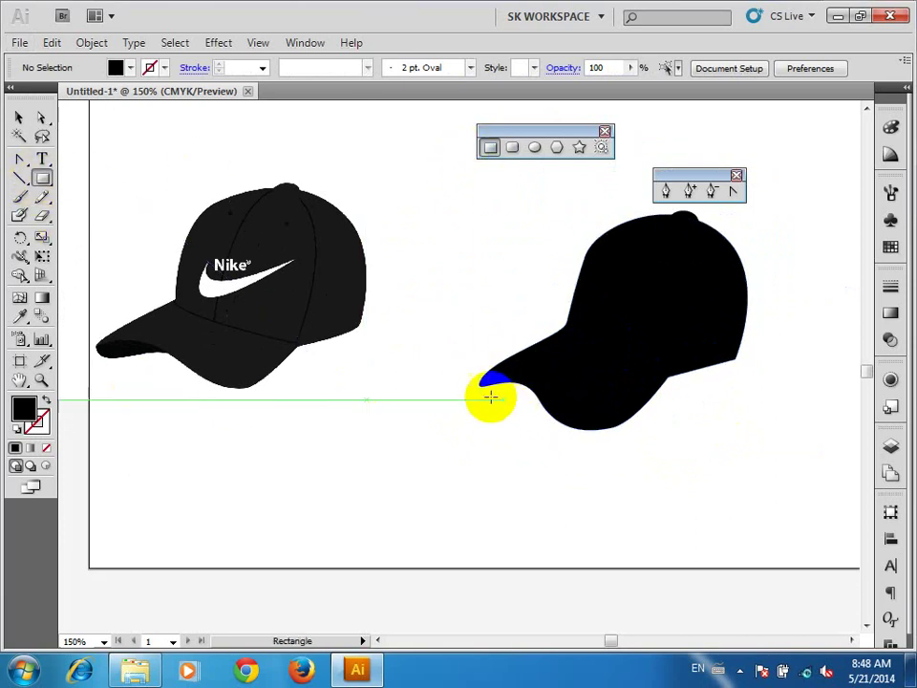
drag(477, 385, 541, 402)
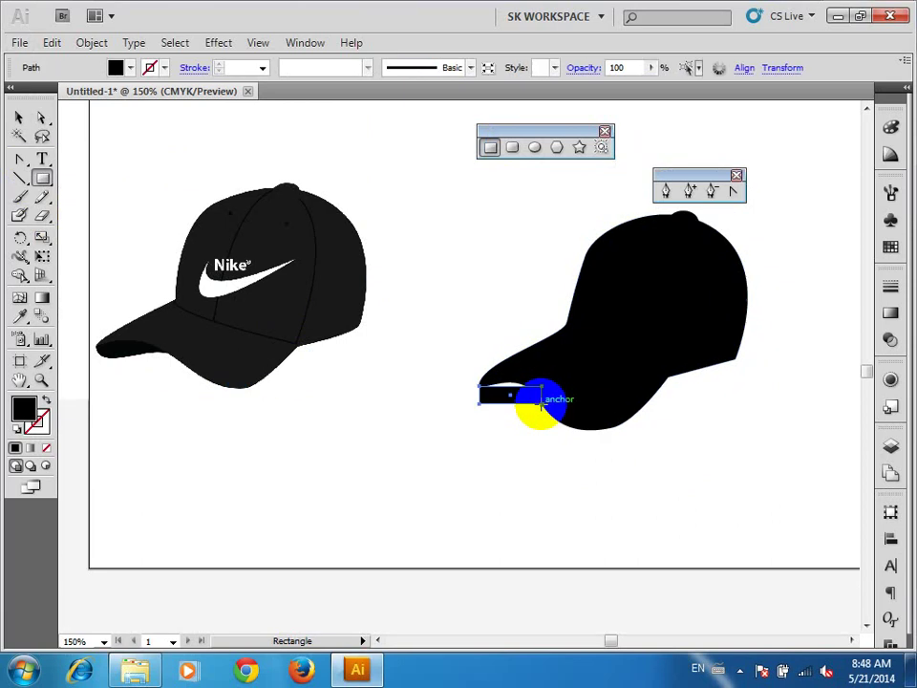
double_click(24, 407)
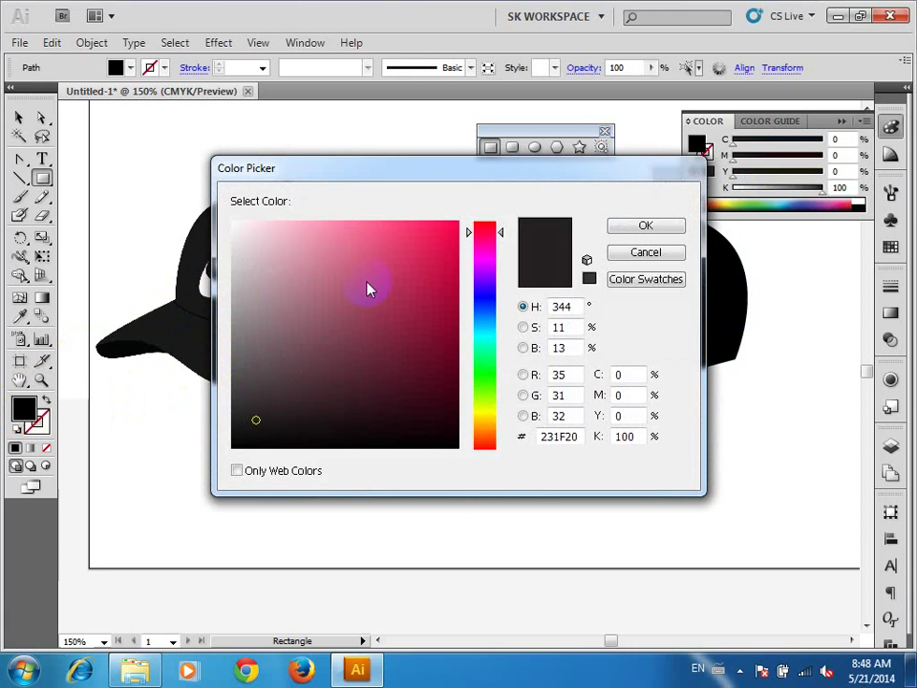
click(233, 402)
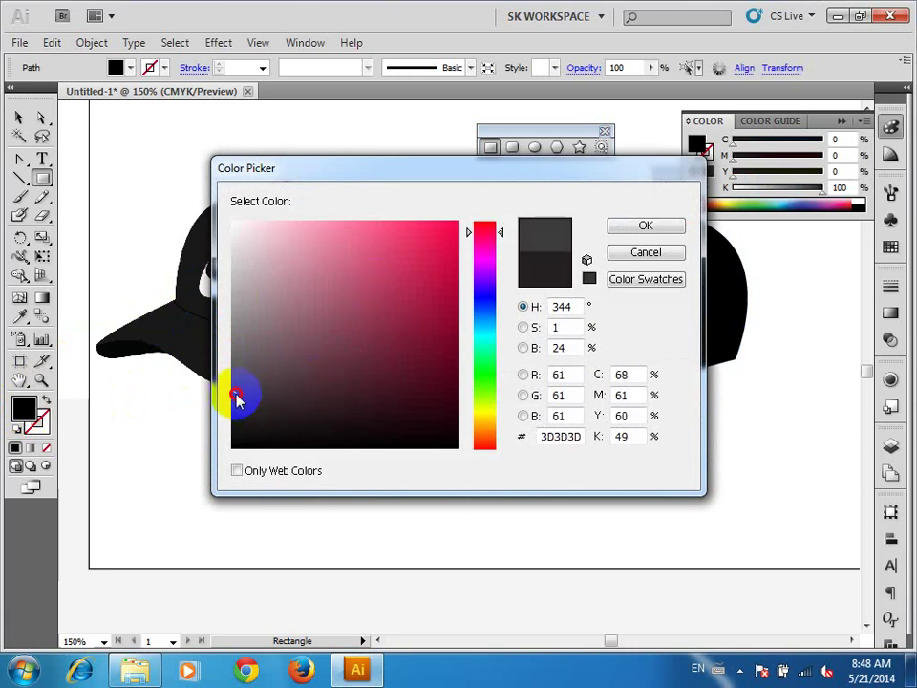
click(642, 227)
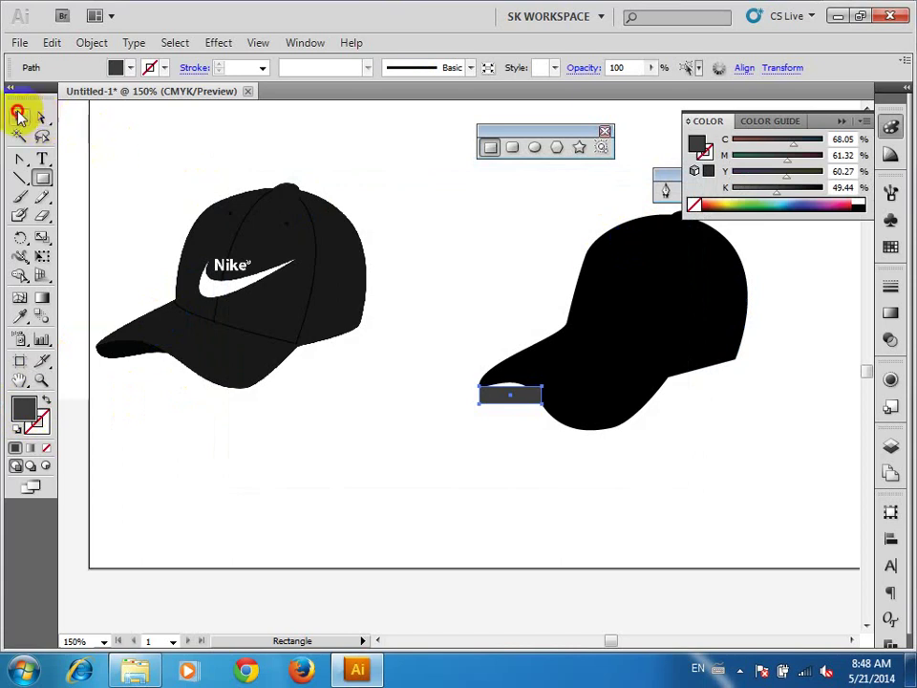
click(19, 114)
Zoom in on the gray rectangle, select its path, then check and deselect the Nike reference cap
ctrl+click(485, 404)
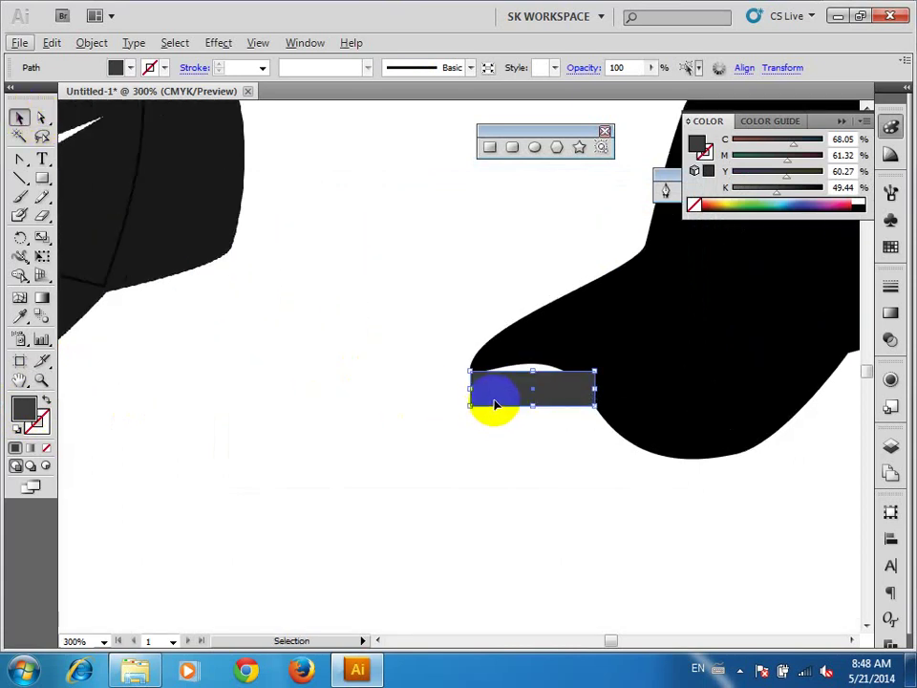
click(41, 117)
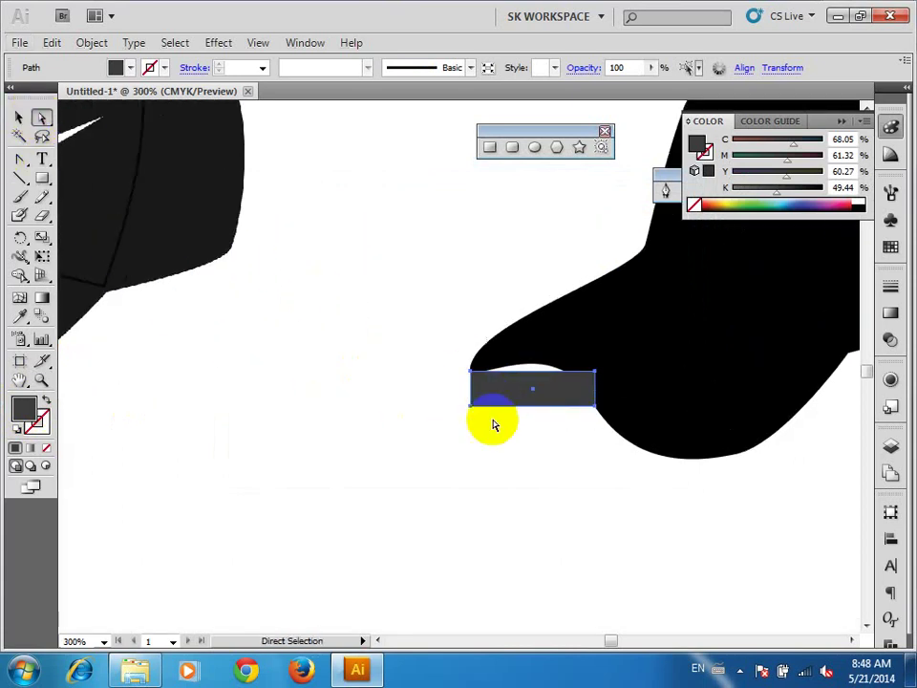
click(532, 392)
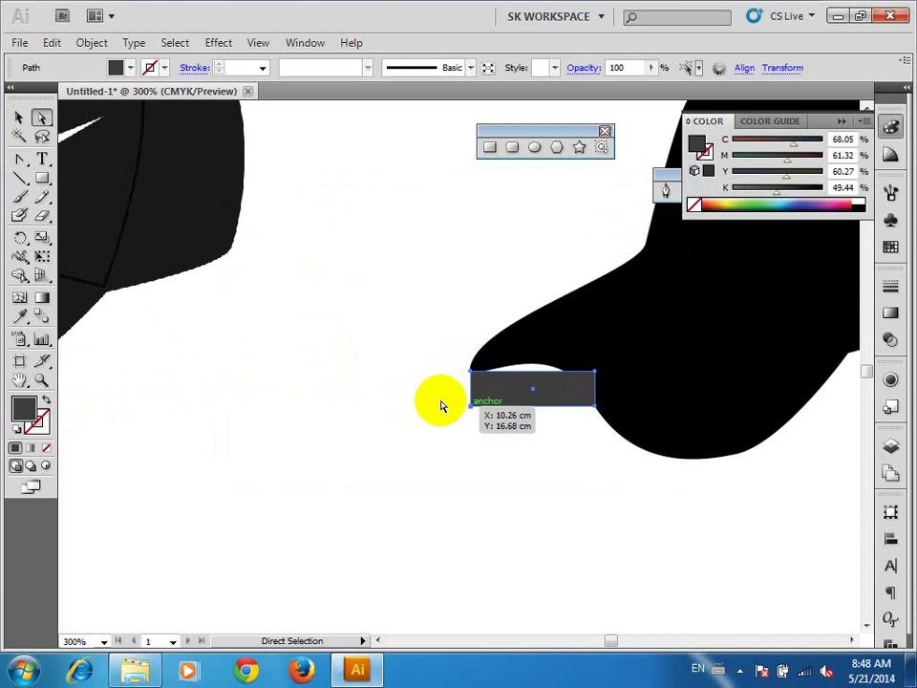
scroll(506, 311, left, 5)
scroll(506, 325, down, 1)
drag(506, 325, 140, 303)
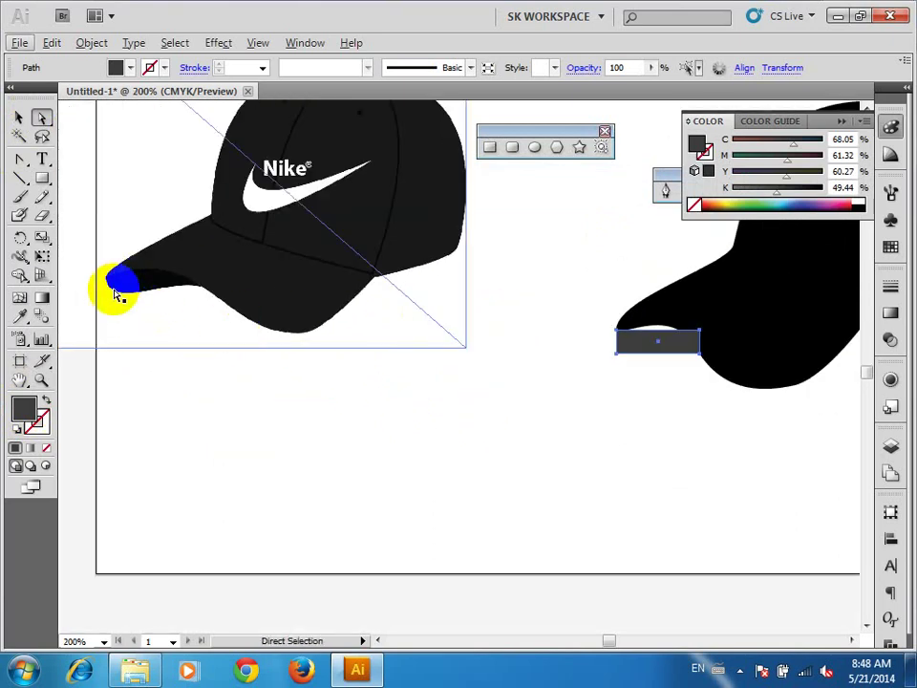
click(711, 382)
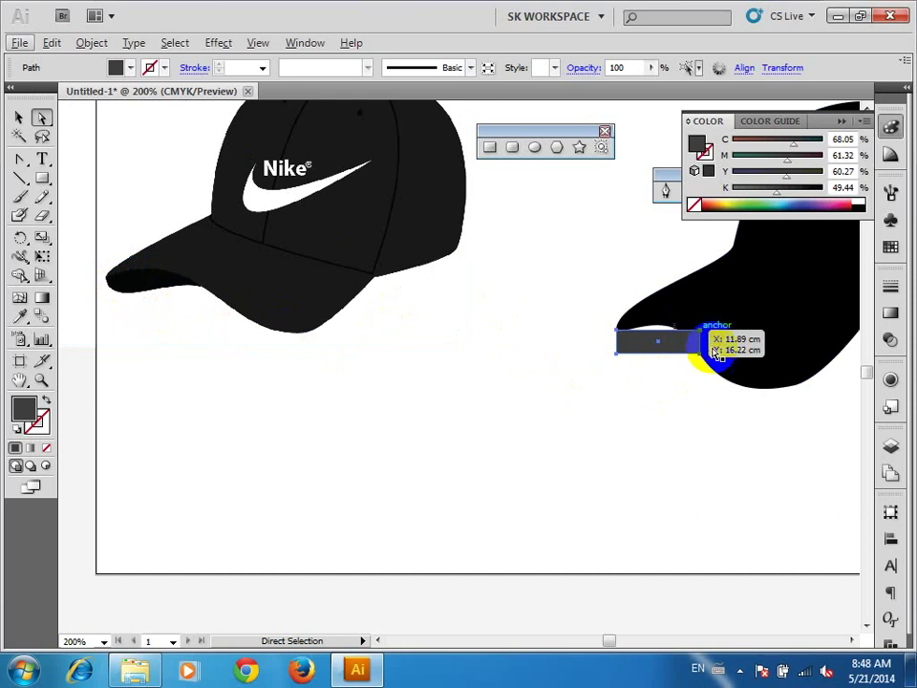
Collapse the Color panel, move the pen tools nearby, and delete the rectangle's top-right corner
click(842, 122)
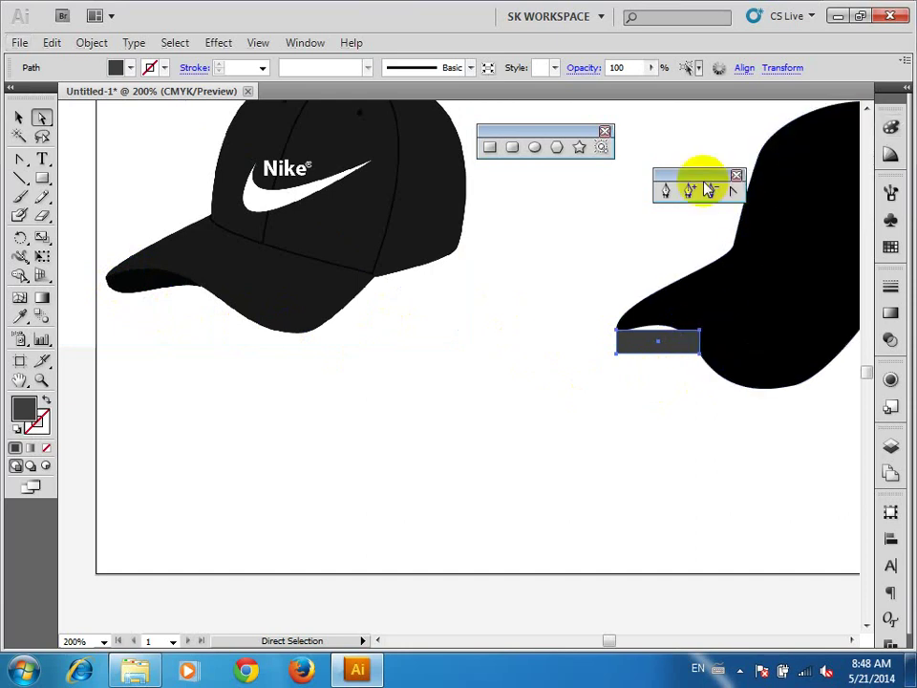
drag(702, 178, 563, 195)
click(570, 209)
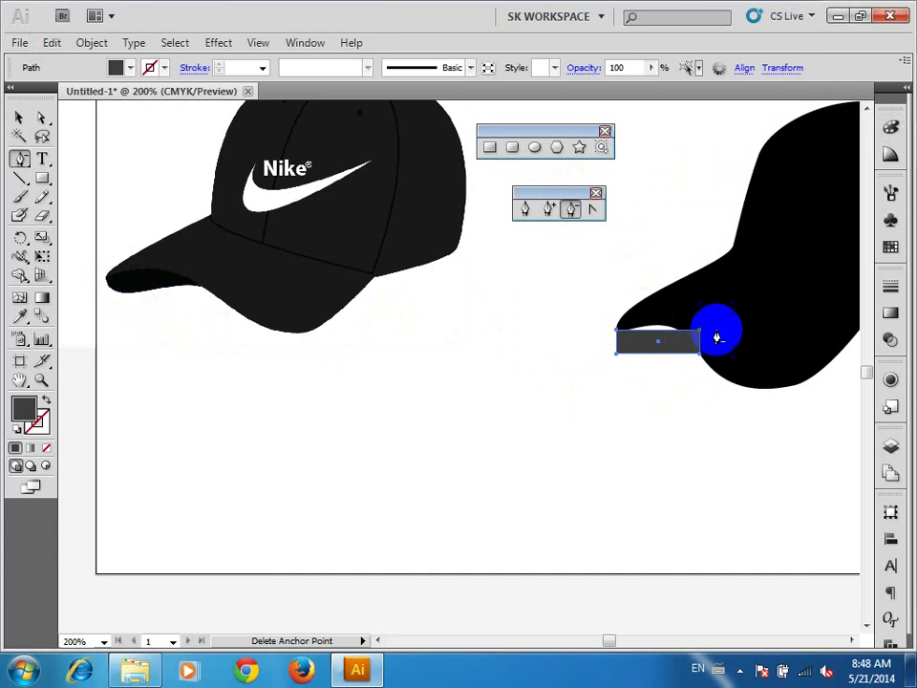
click(700, 337)
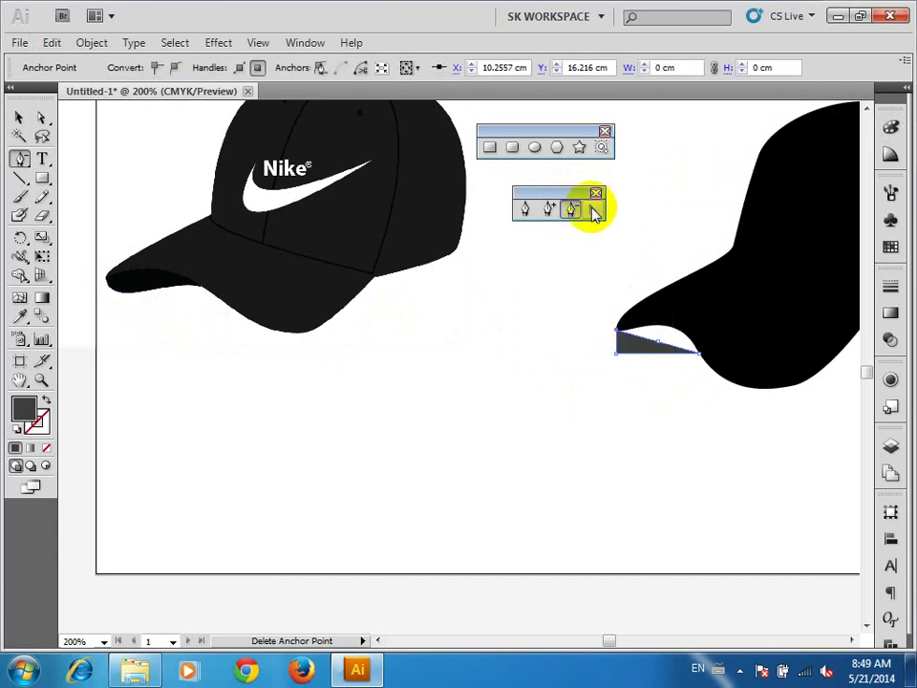
Curve the resulting triangle's left corner and delete another corner to form a leaf shape
click(621, 334)
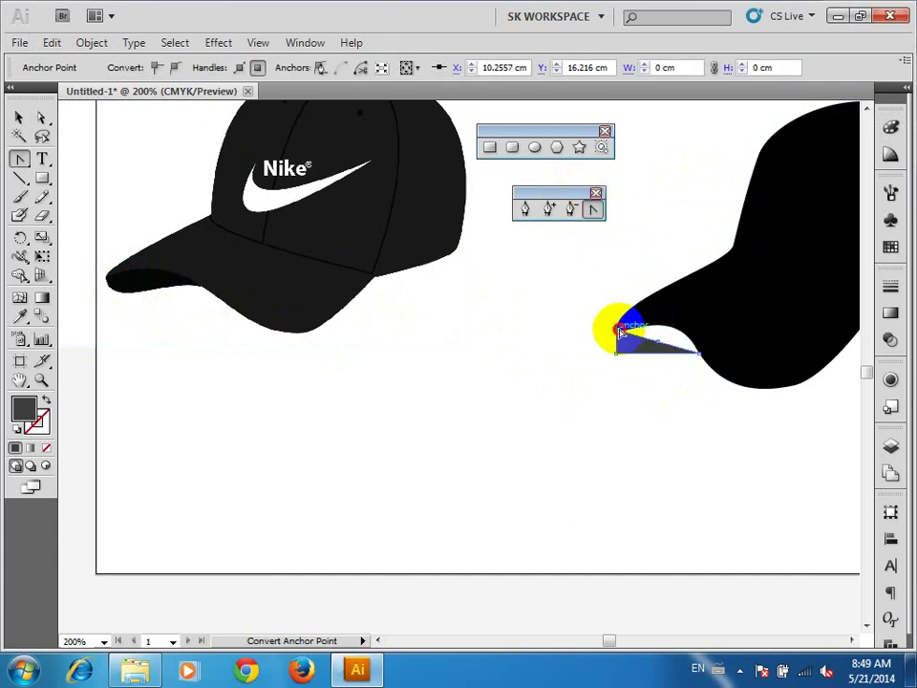
mouse_move(608, 325)
mouse_down()
mouse_move(612, 311)
mouse_move(631, 308)
mouse_up()
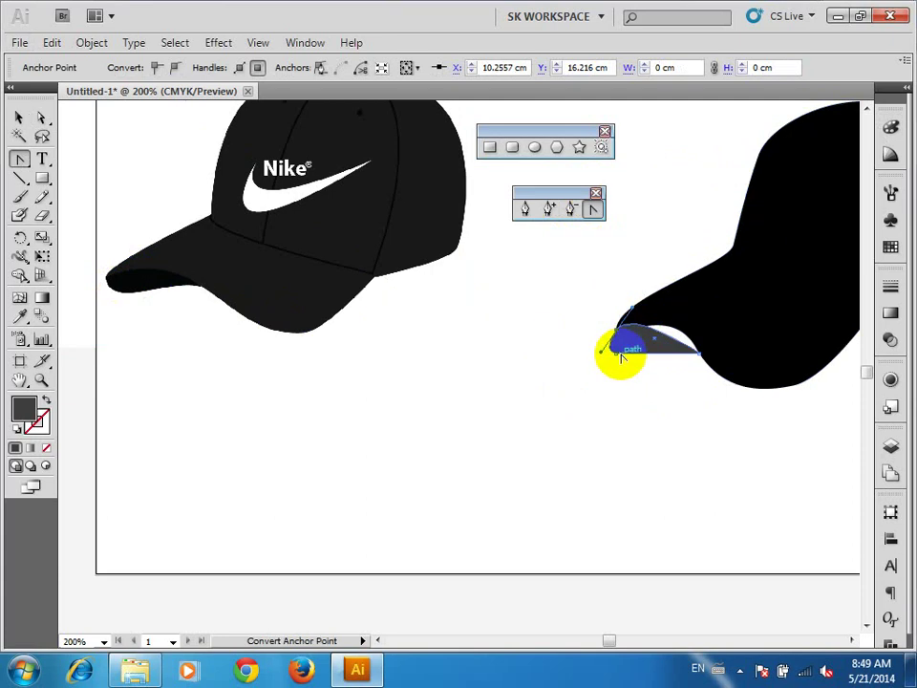
click(571, 208)
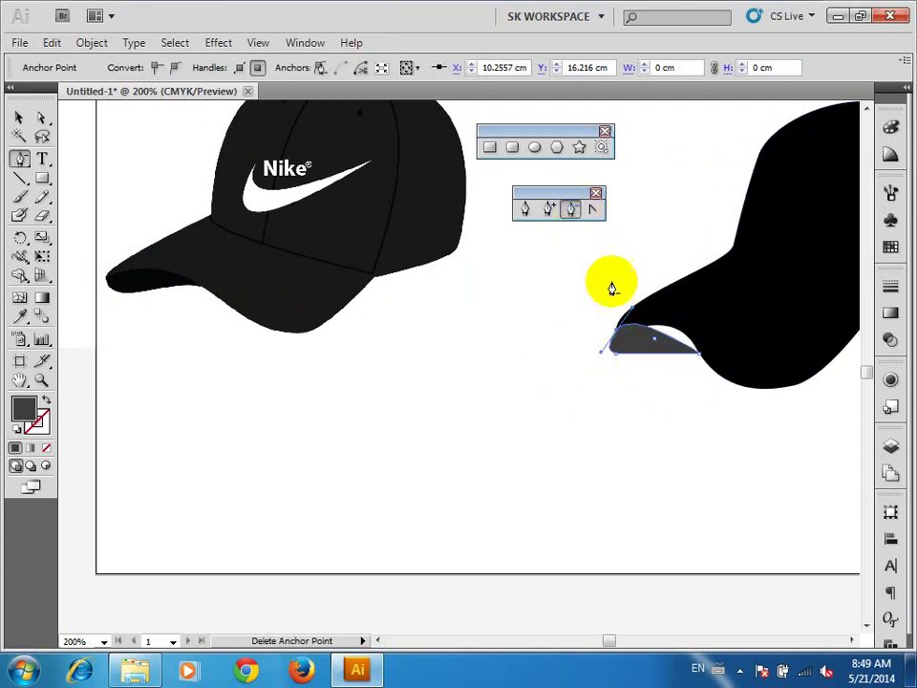
click(616, 356)
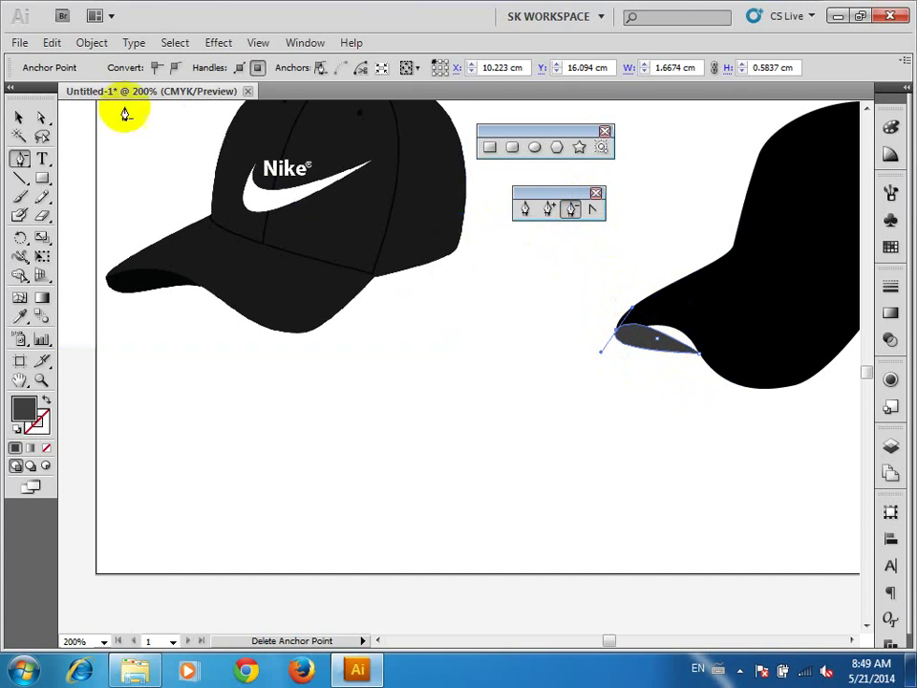
click(18, 118)
click(41, 116)
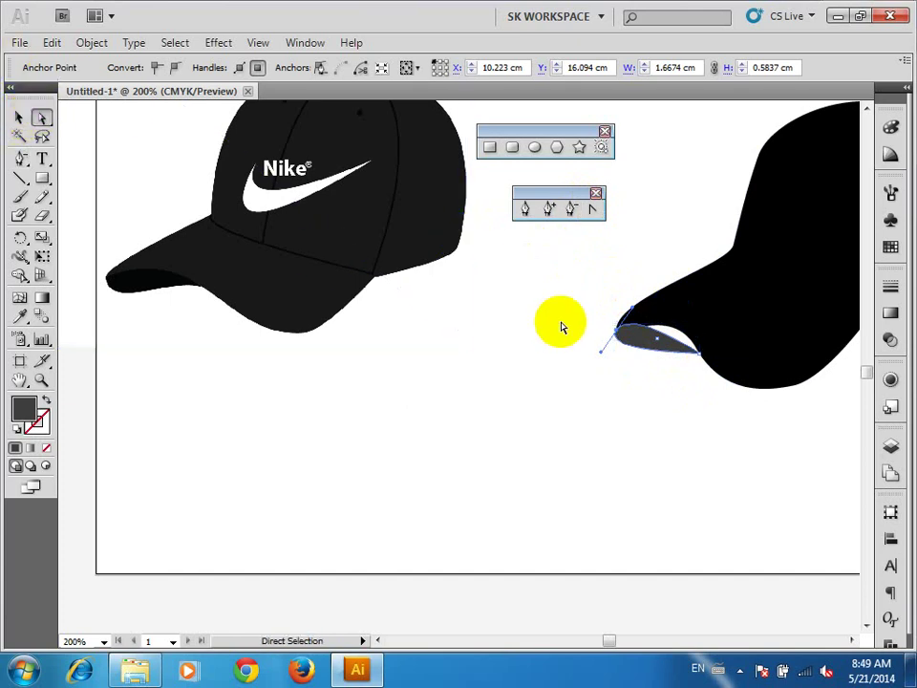
Curve the gray shape's edge from its right anchor so it follows the brim
click(714, 368)
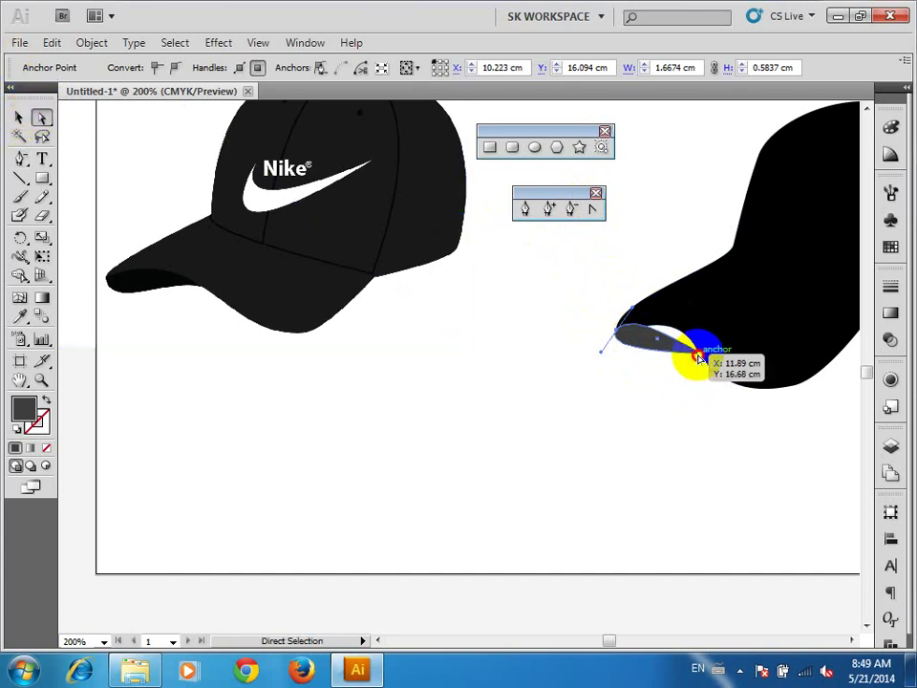
click(698, 357)
click(592, 209)
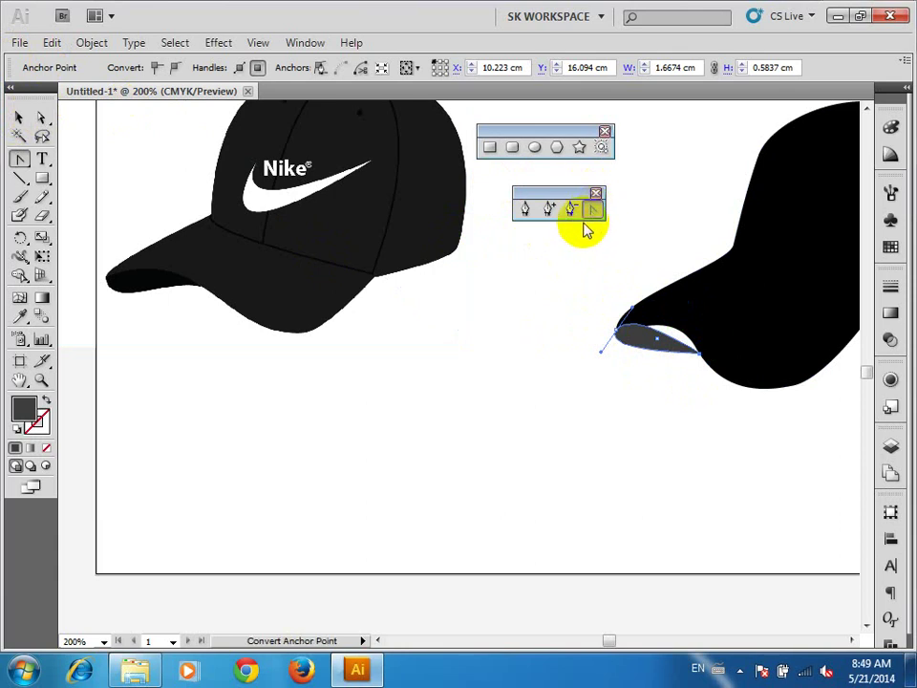
click(770, 367)
mouse_move(702, 359)
mouse_down()
mouse_move(704, 375)
mouse_move(806, 387)
mouse_up()
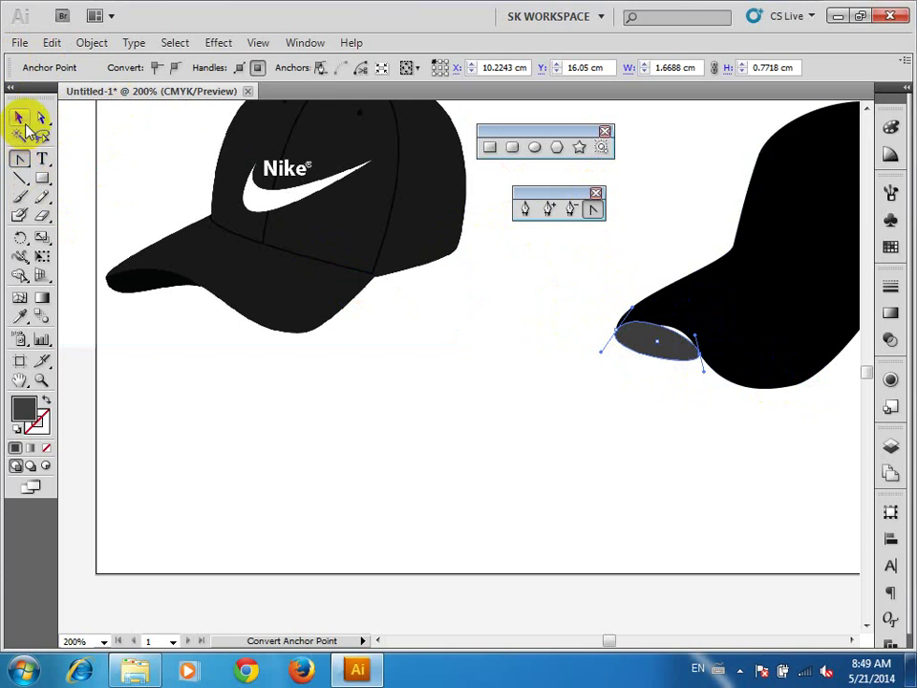
click(20, 117)
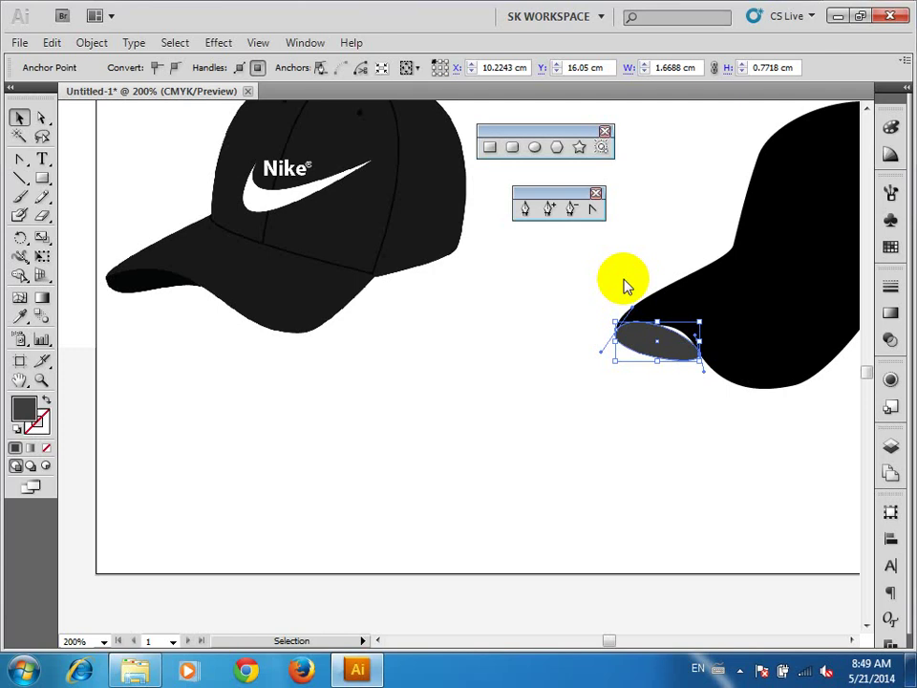
Zoom in close, raise the seam's left anchor, bend its right curve upward, then zoom out
key(a)
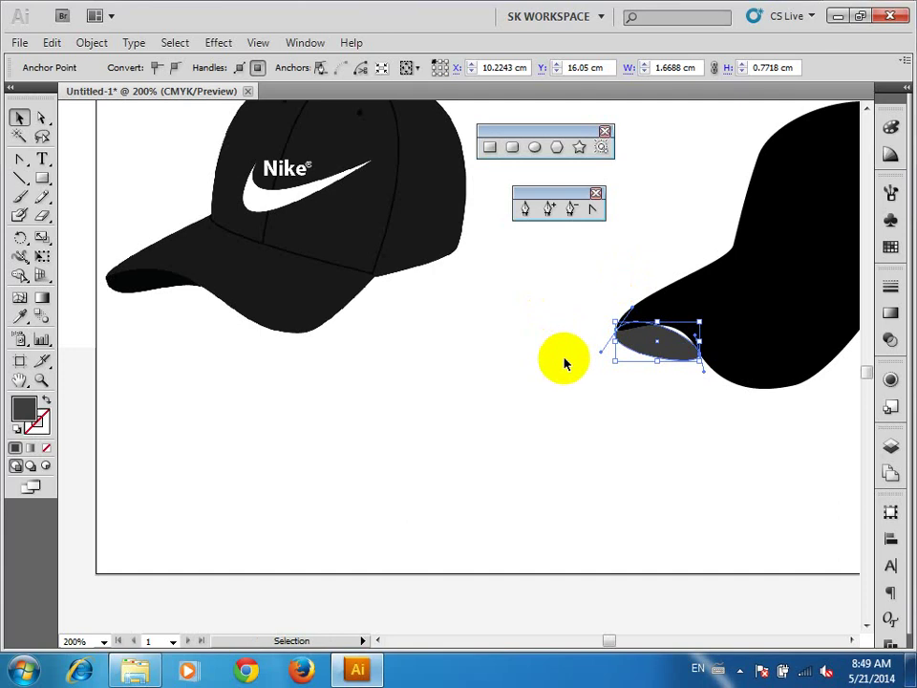
key(ctrl+plus)
key(ctrl+plus)
key(ctrl+plus)
drag(752, 302, 541, 311)
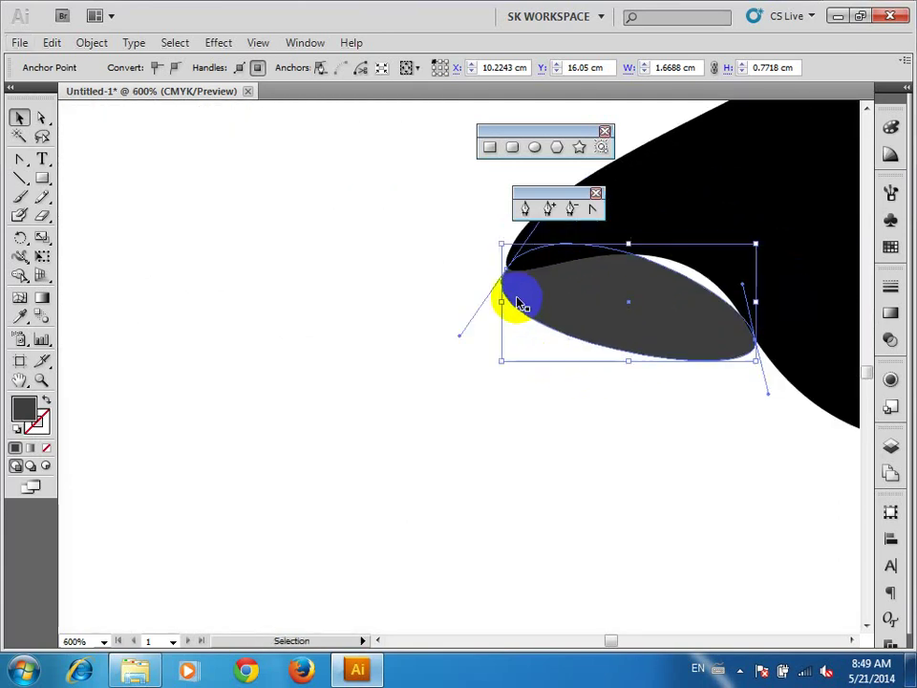
key(a)
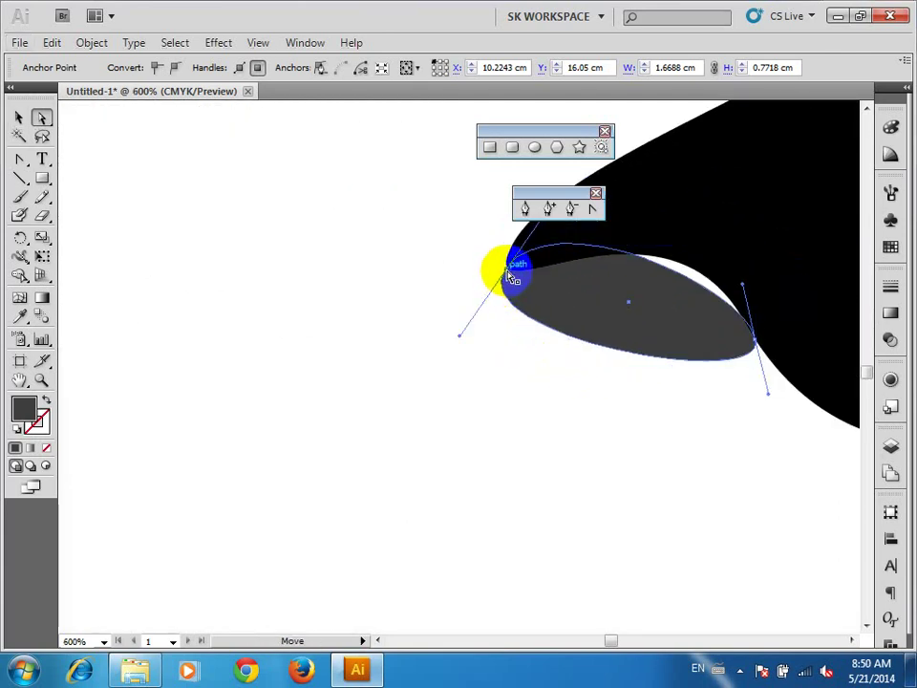
drag(505, 284, 511, 258)
drag(470, 329, 501, 309)
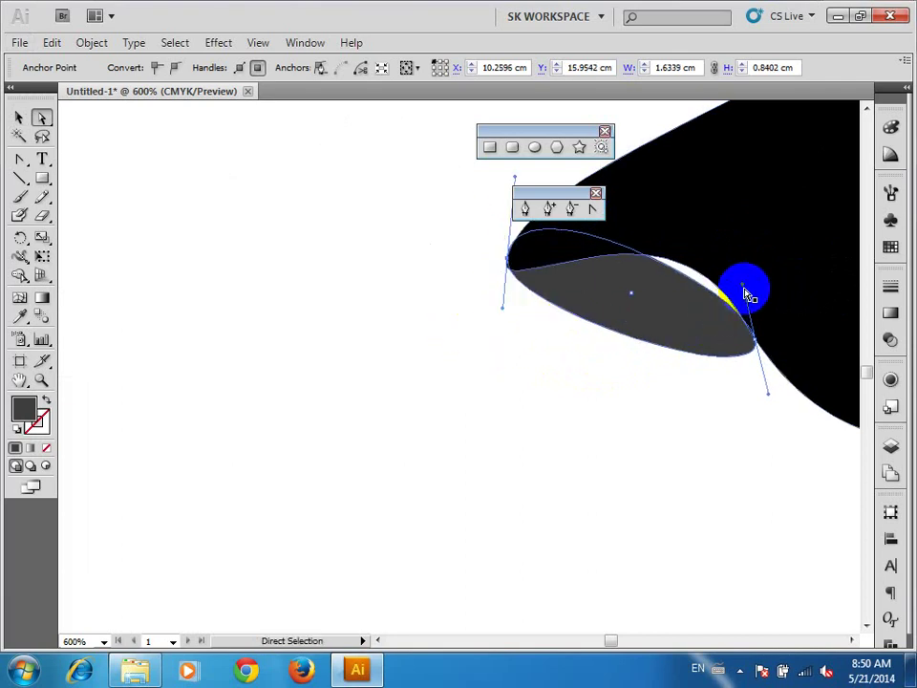
mouse_move(743, 285)
mouse_down()
mouse_move(750, 274)
mouse_move(711, 239)
mouse_up()
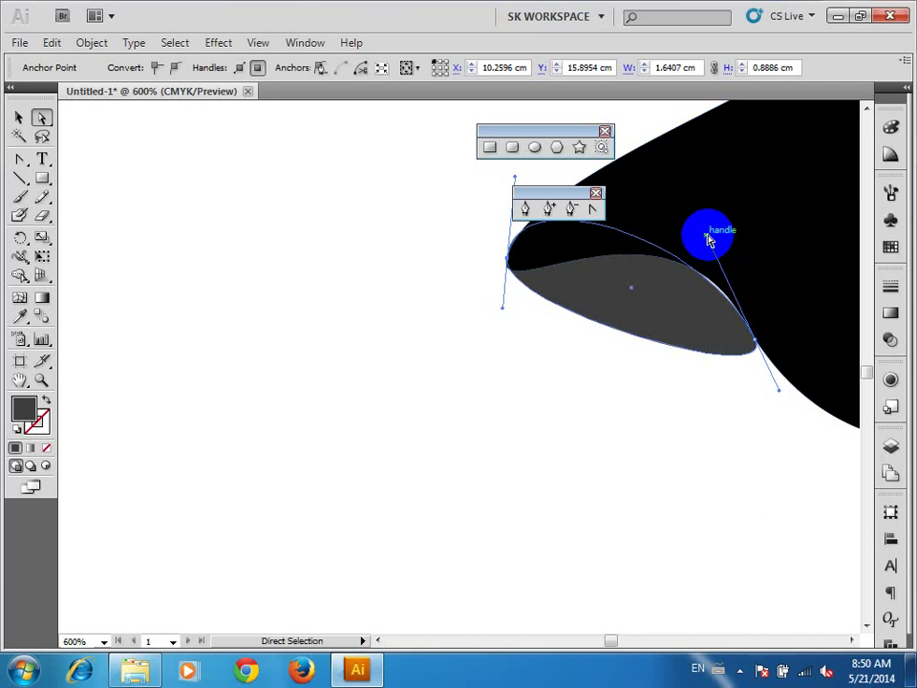
drag(711, 239, 720, 240)
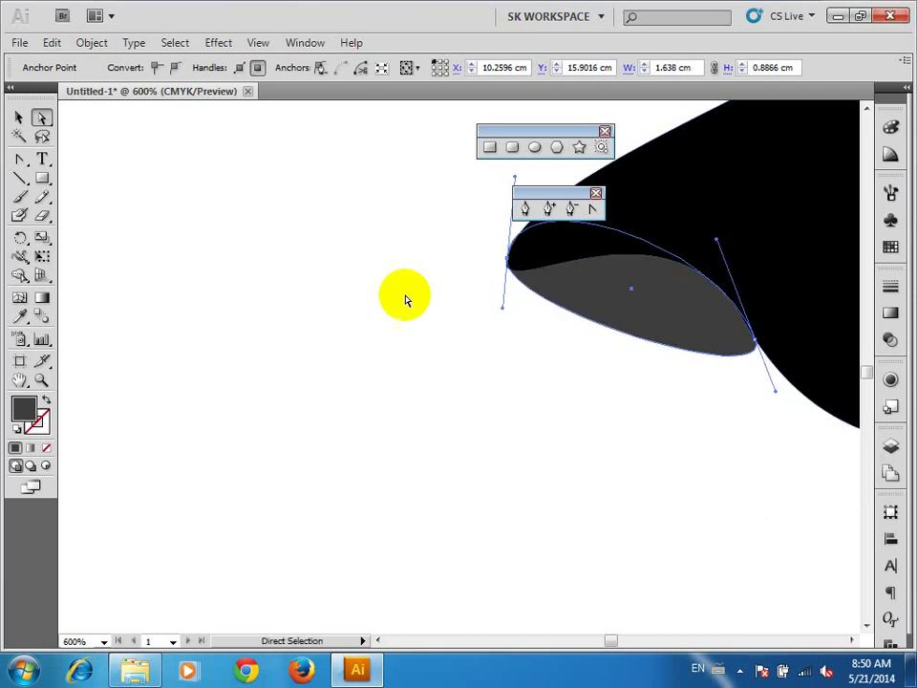
key(ctrl+minus)
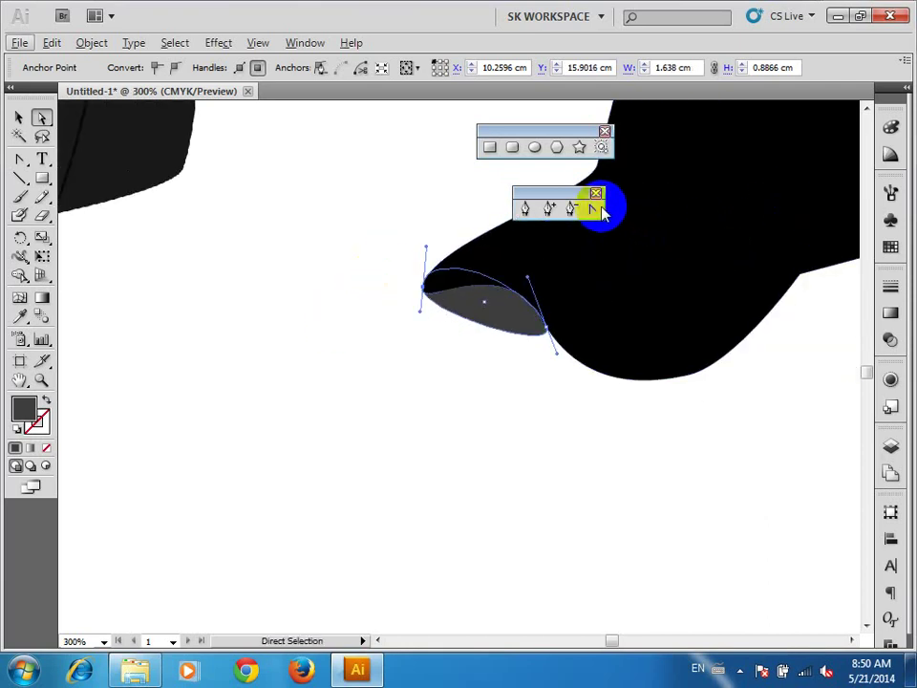
Adjust the seam's curve and left-anchor handle, zoom to 100%, and deselect the brim piece
click(592, 208)
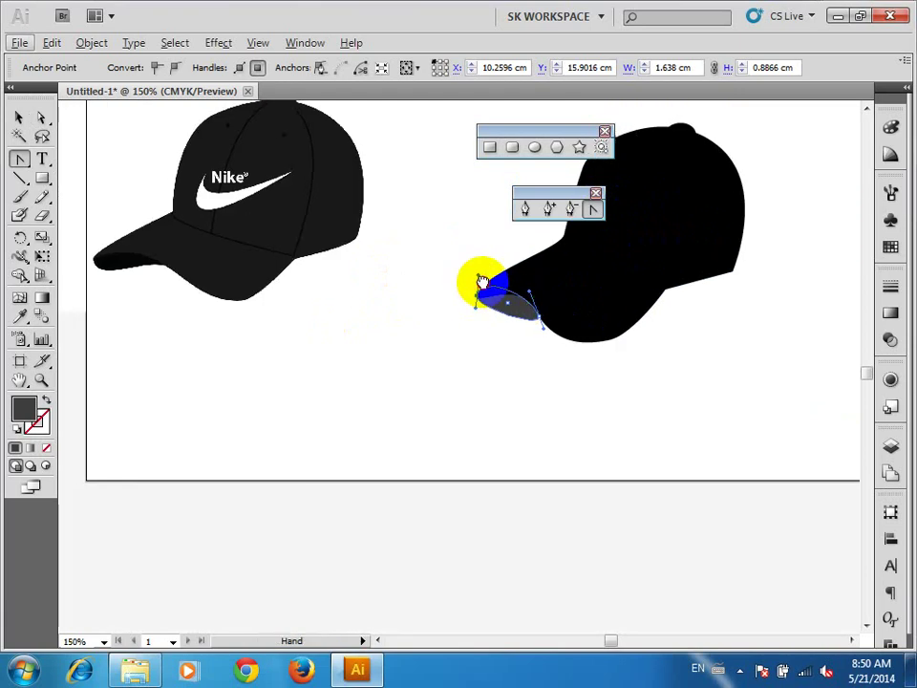
mouse_move(477, 282)
mouse_down()
mouse_move(561, 334)
mouse_move(535, 302)
mouse_move(532, 323)
mouse_up()
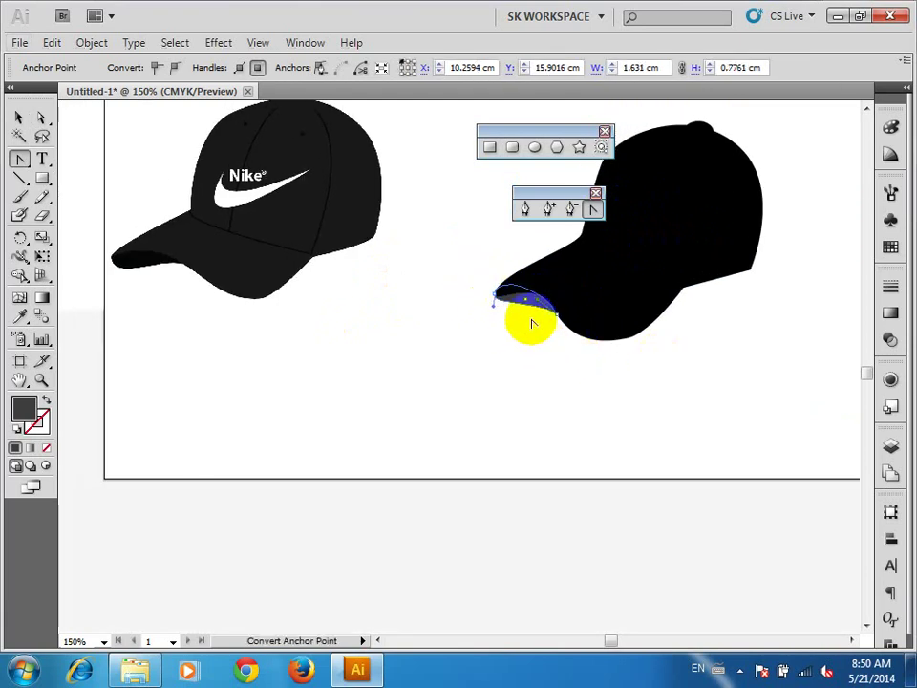
scroll(532, 323, up, 1)
scroll(532, 322, up, 1)
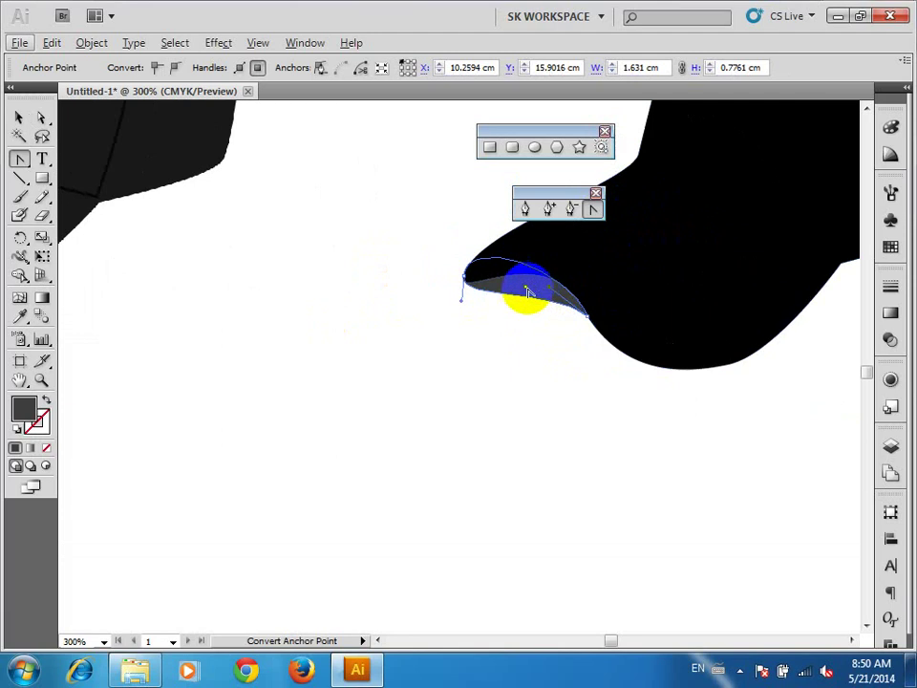
mouse_move(551, 290)
mouse_down()
mouse_move(562, 287)
mouse_move(560, 294)
mouse_up()
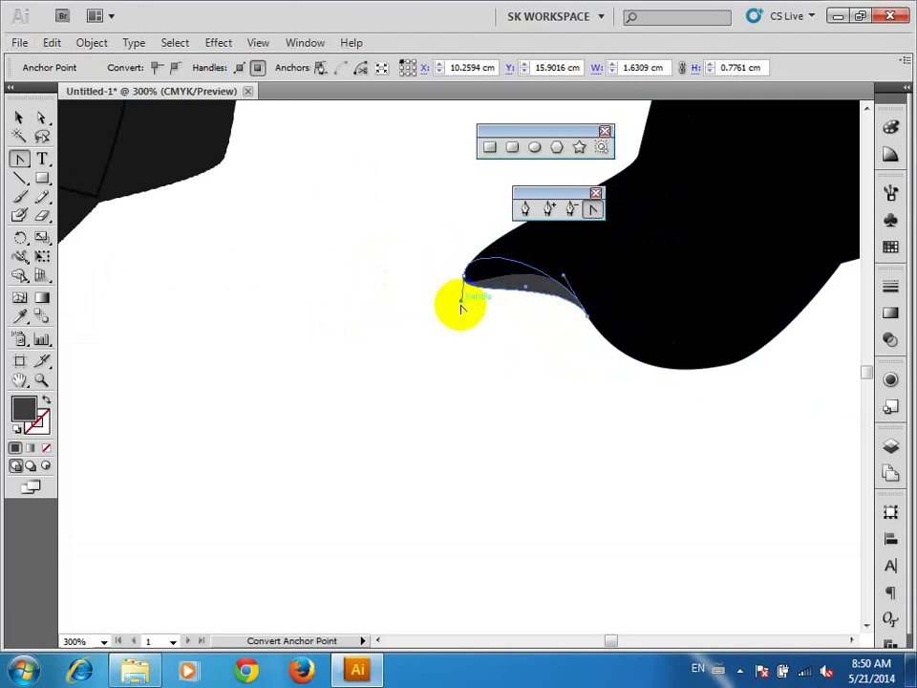
mouse_move(462, 303)
mouse_down()
mouse_move(474, 321)
mouse_move(484, 314)
mouse_up()
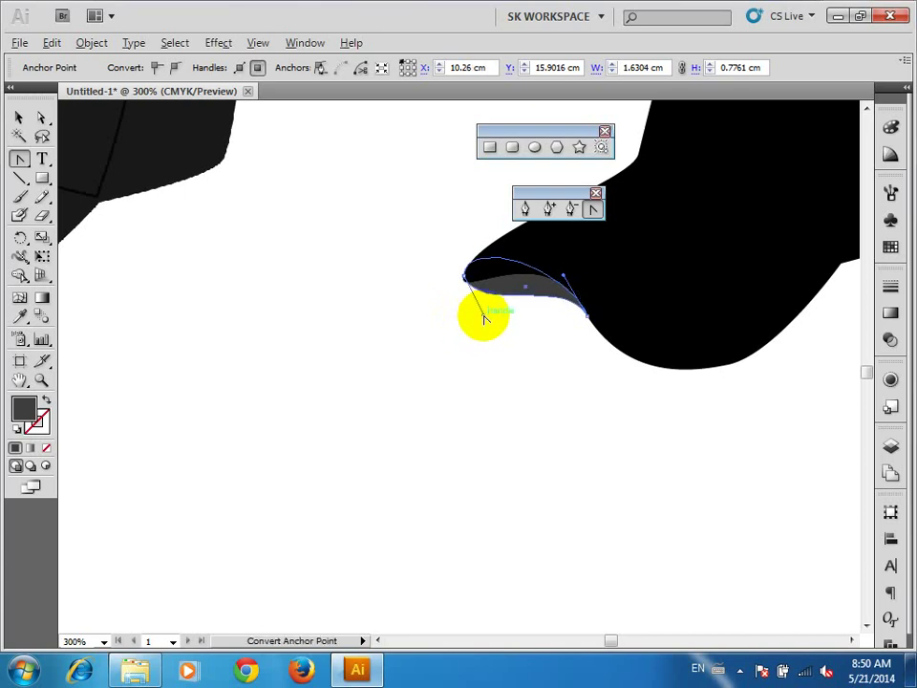
key(ctrl+1)
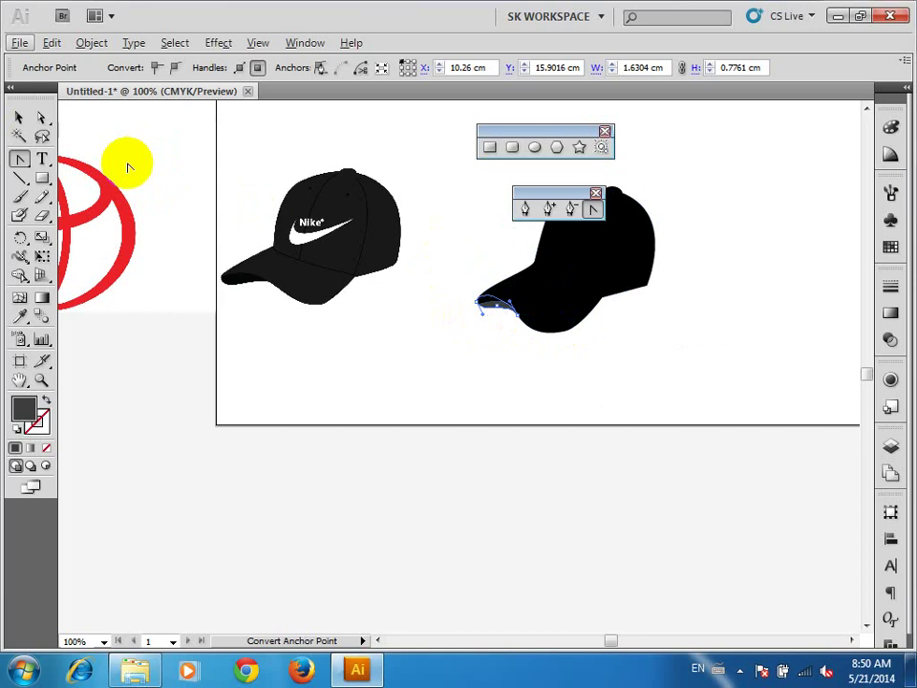
click(19, 116)
click(549, 334)
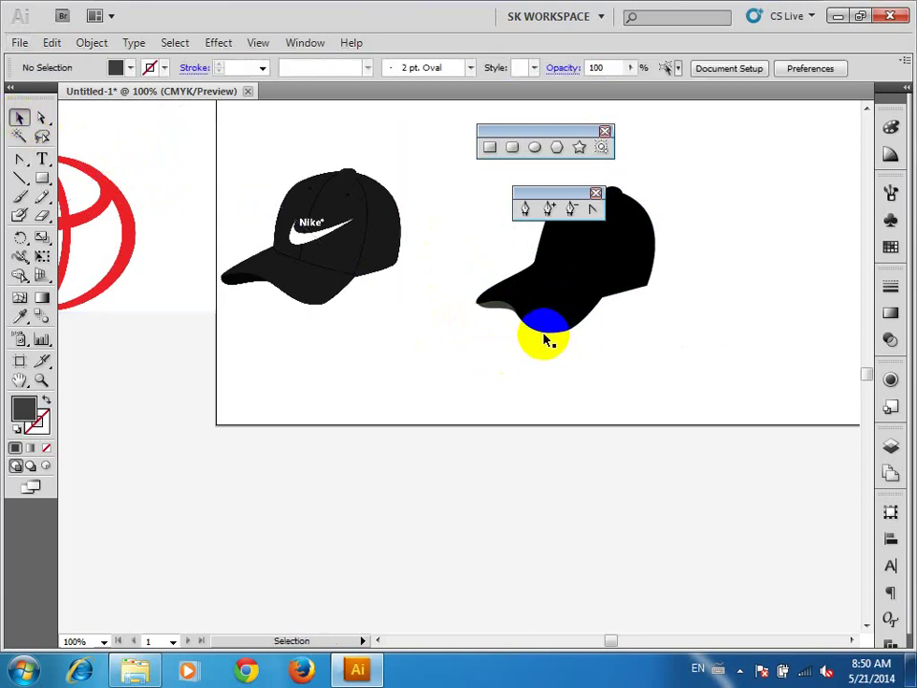
Reselect the brim piece and drag its left anchor to the brim tip, then deselect
scroll(548, 336, up, 1)
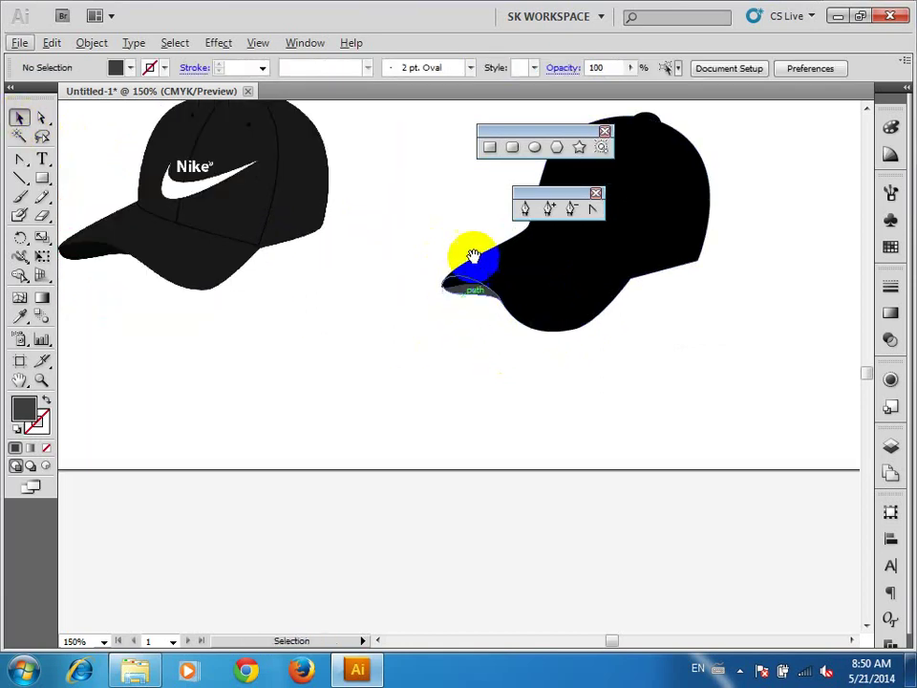
drag(475, 283, 528, 282)
click(530, 293)
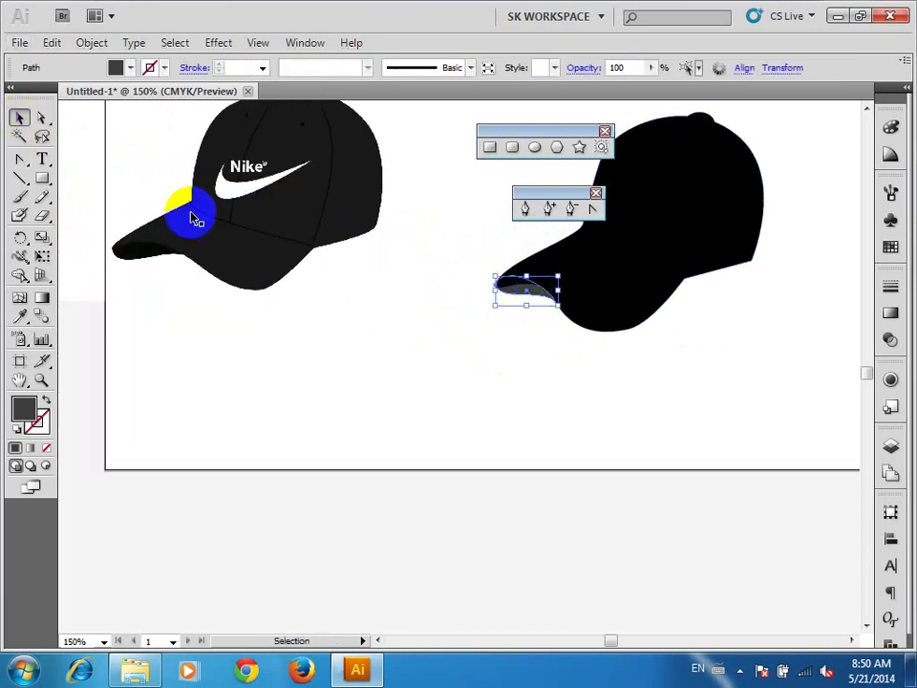
click(586, 217)
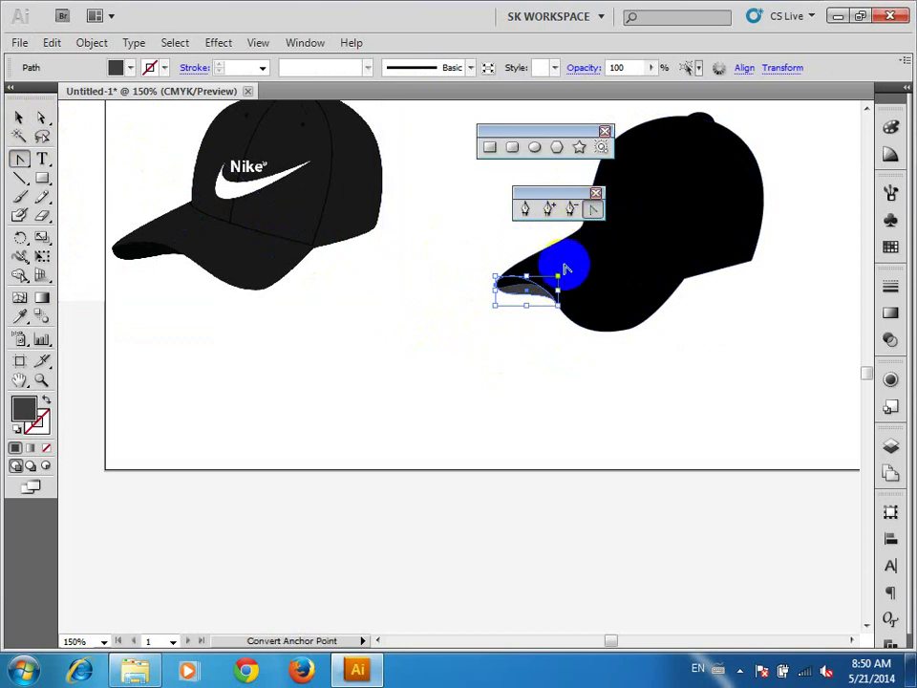
key(a)
click(498, 284)
mouse_move(499, 285)
mouse_down()
mouse_move(496, 268)
mouse_move(495, 311)
mouse_up()
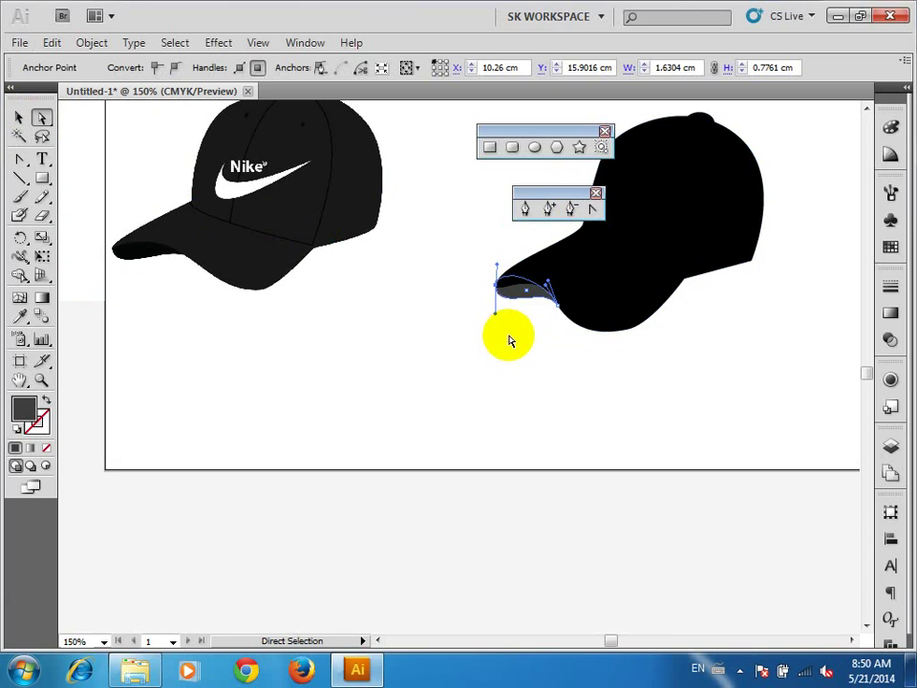
click(648, 363)
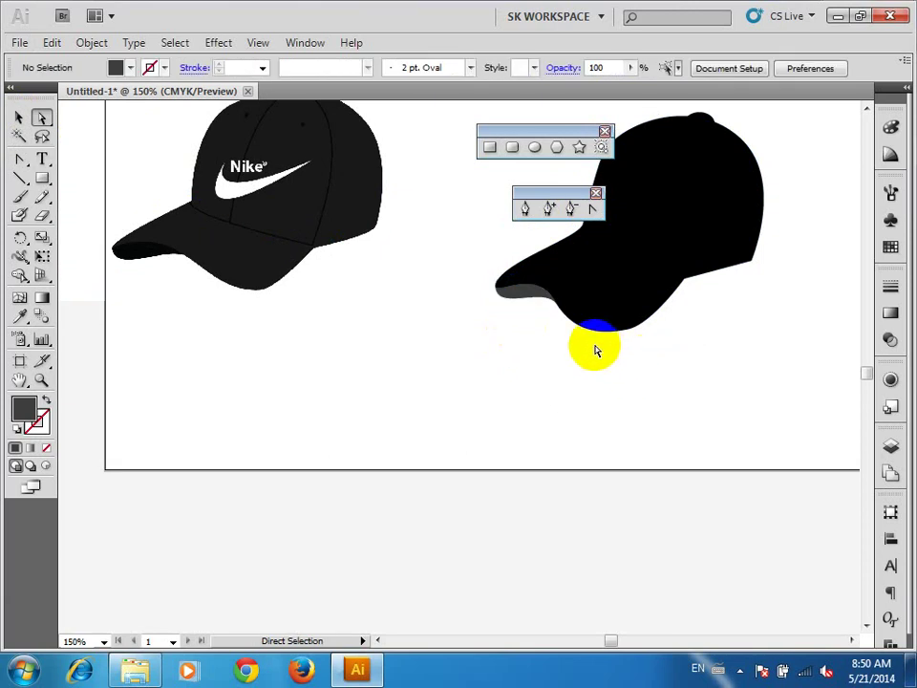
At 100% zoom, select the cap silhouette, move the pen tools panel aside, and sample the photo's black
click(19, 116)
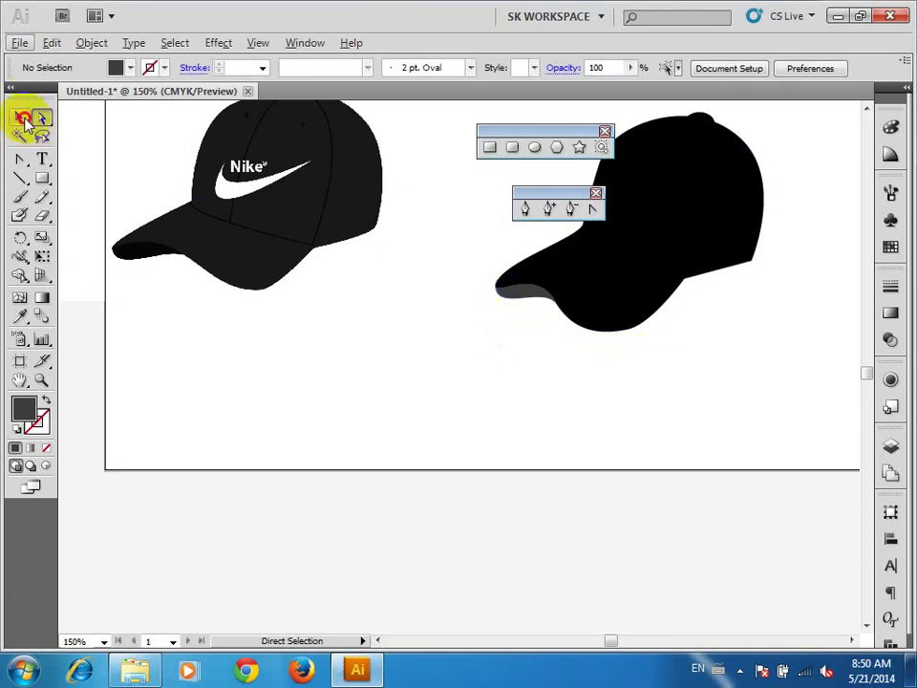
key(ctrl+1)
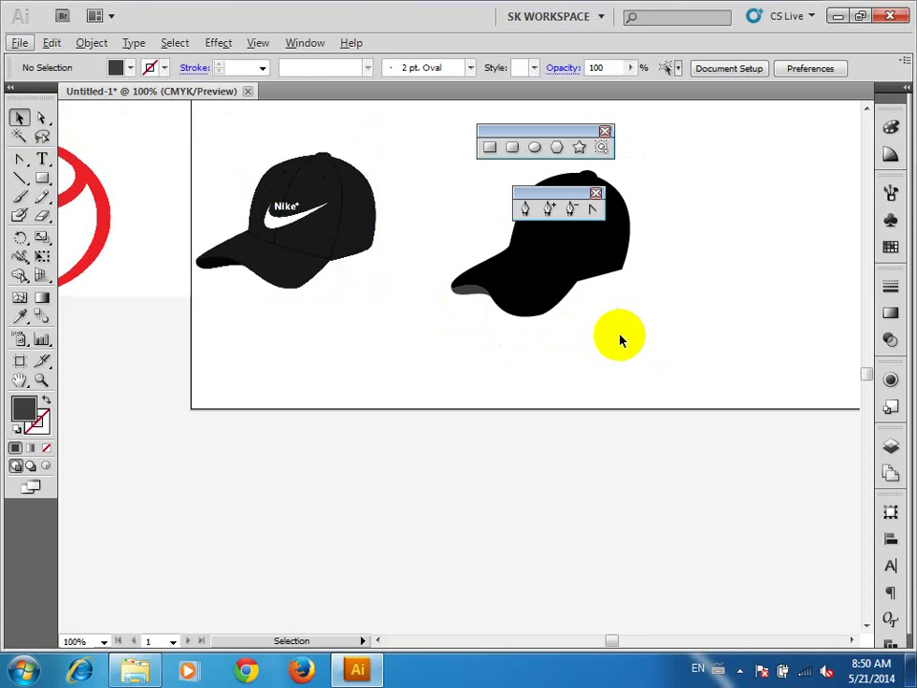
click(557, 255)
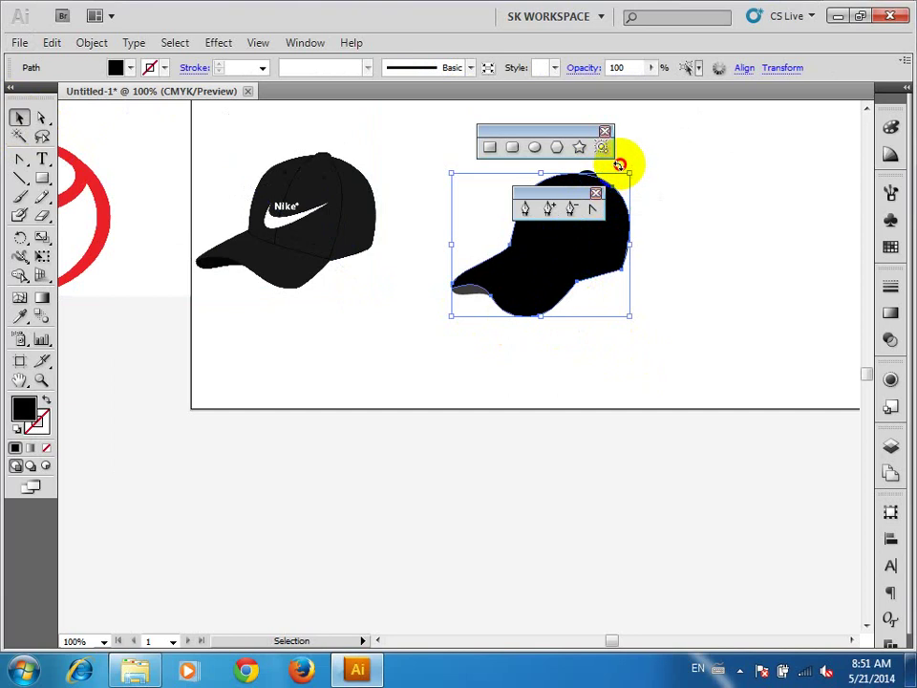
mouse_move(620, 164)
mouse_down()
mouse_move(603, 196)
mouse_move(618, 175)
mouse_up()
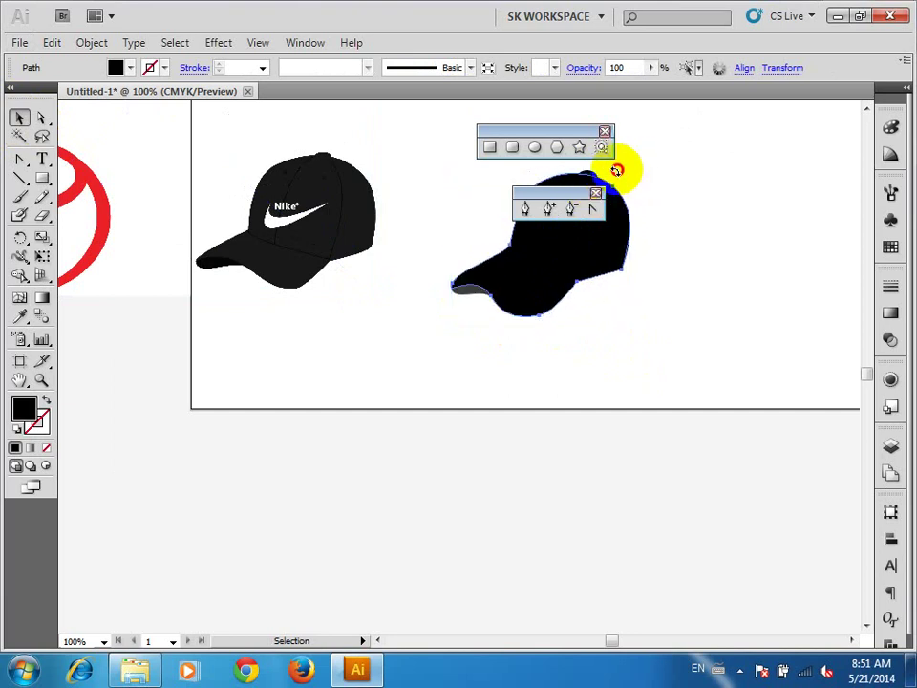
click(618, 175)
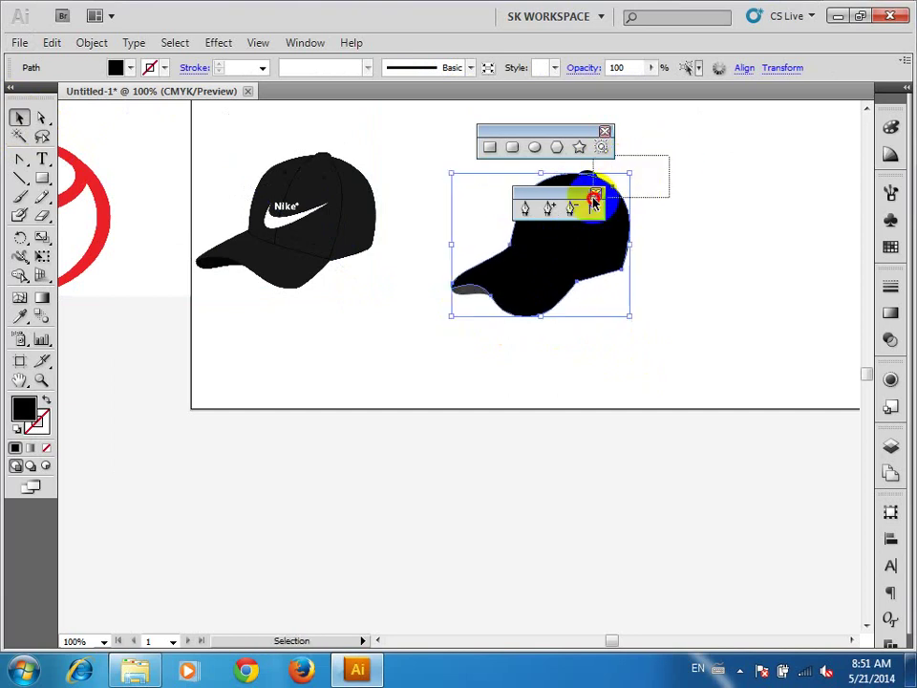
drag(564, 198, 752, 186)
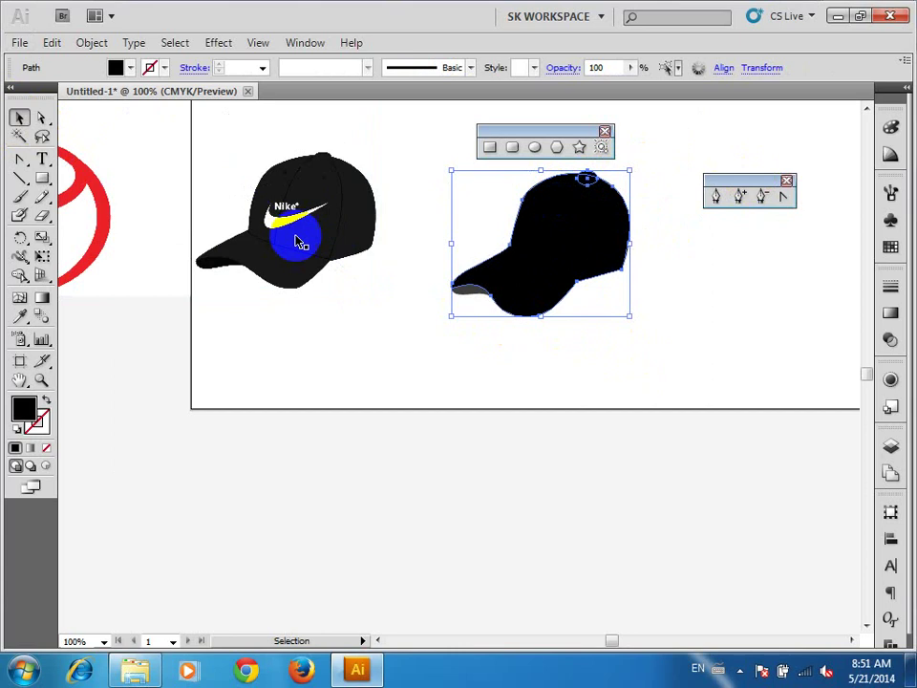
click(20, 320)
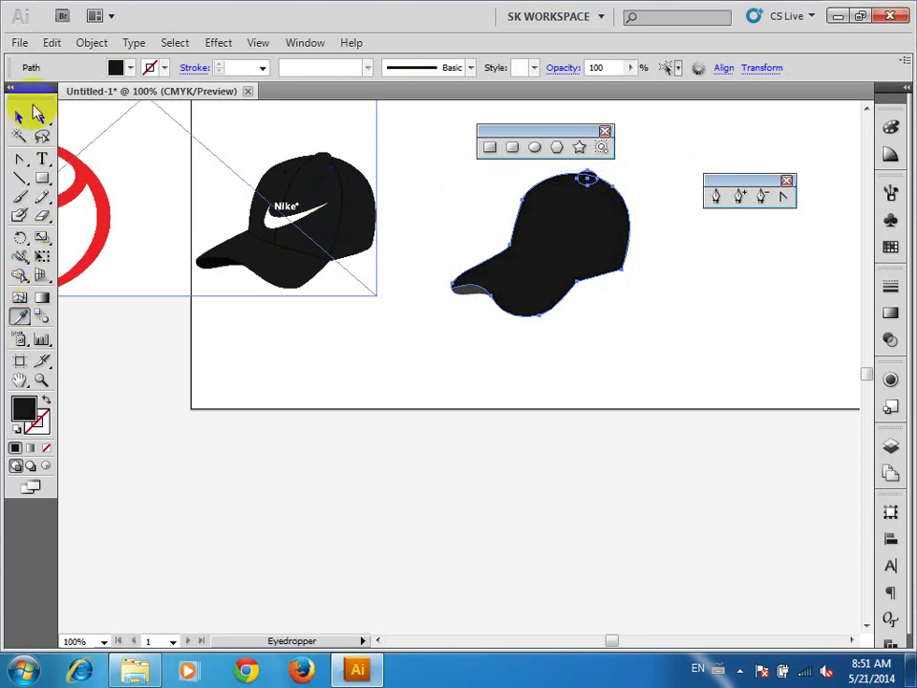
click(19, 116)
Recolour the brim piece's fill to near-black 111111, then zoom and center on the right cap
click(533, 344)
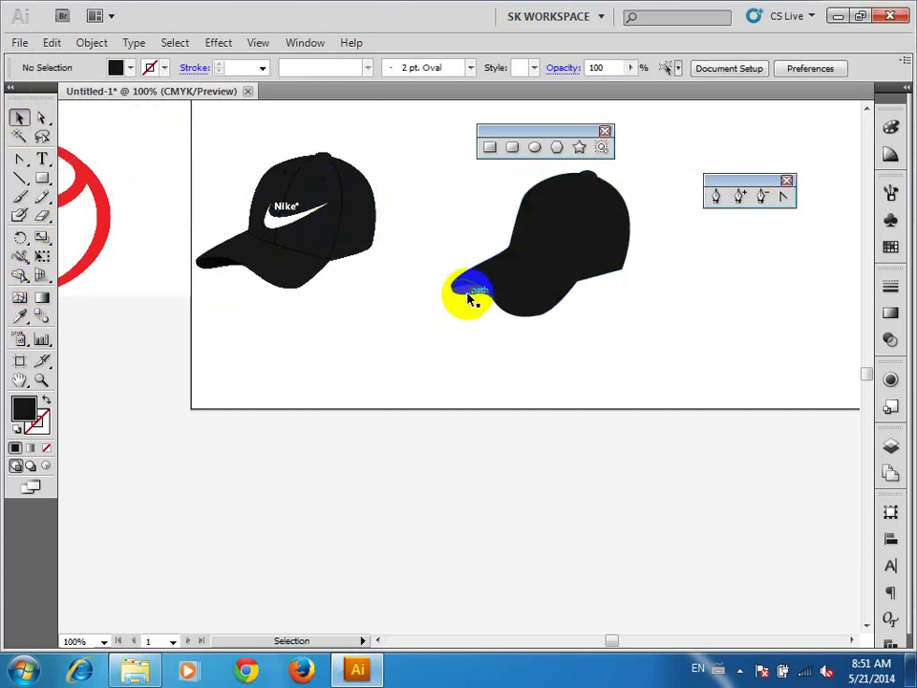
click(469, 293)
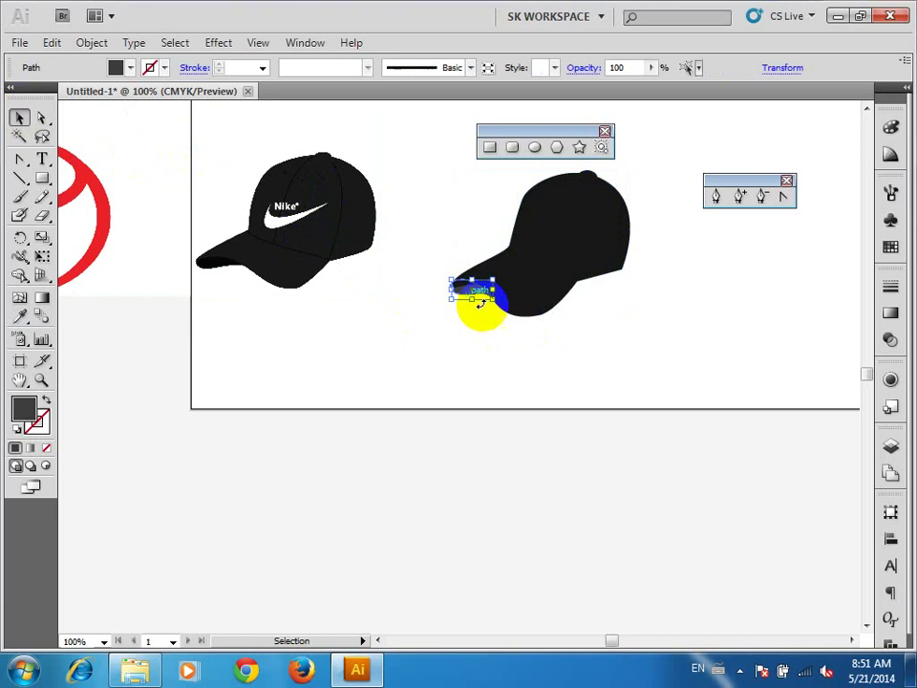
double_click(21, 411)
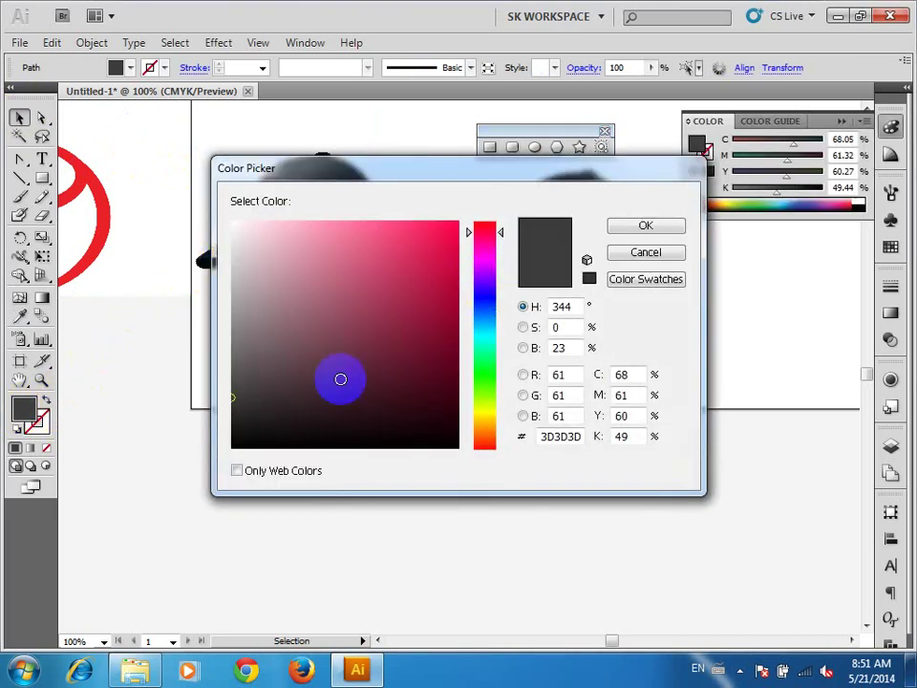
click(236, 435)
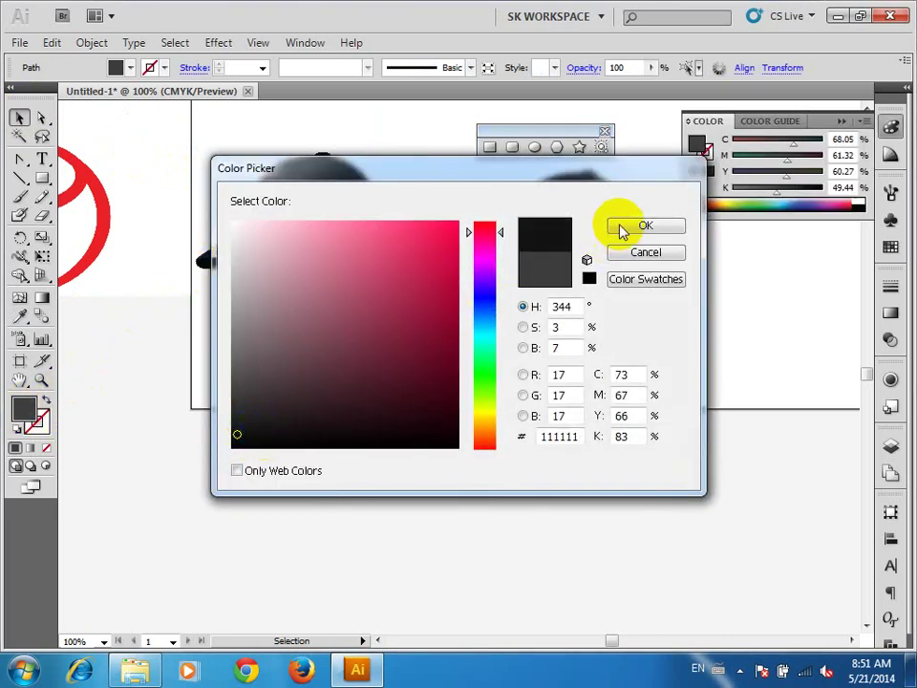
click(646, 226)
click(782, 352)
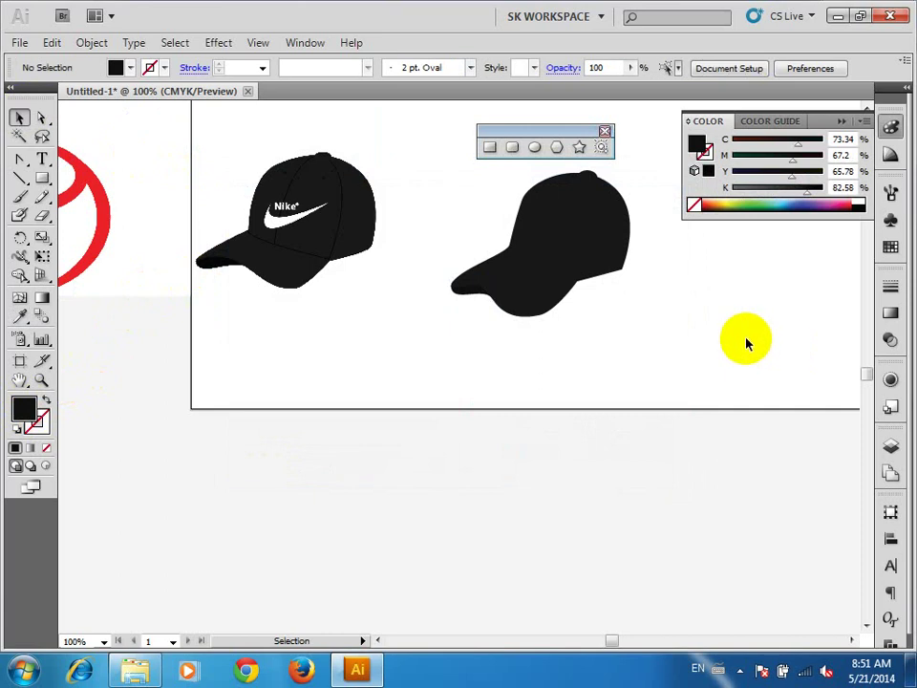
ctrl+click(587, 259)
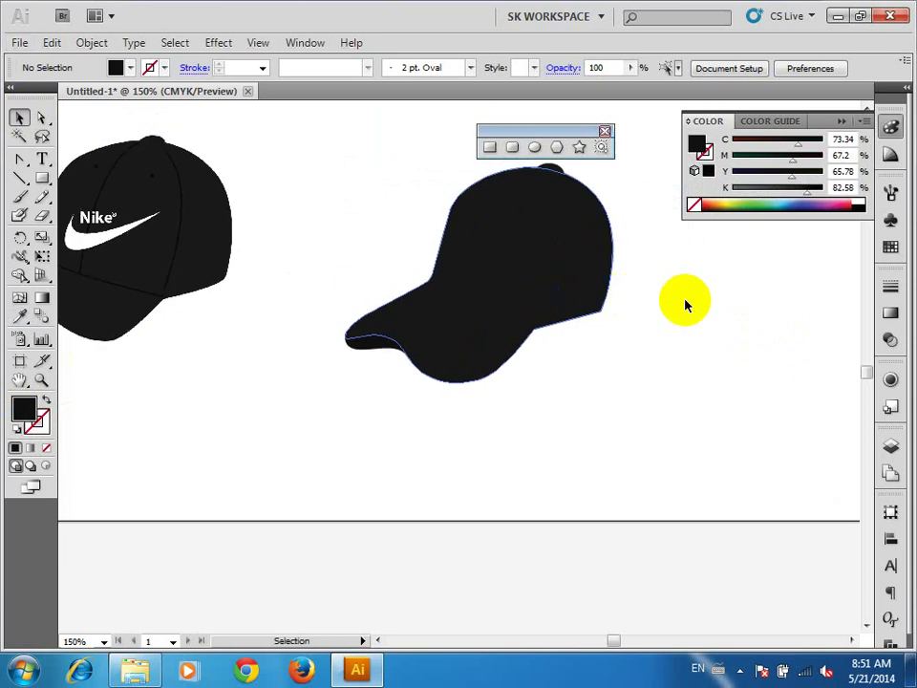
drag(609, 267, 461, 301)
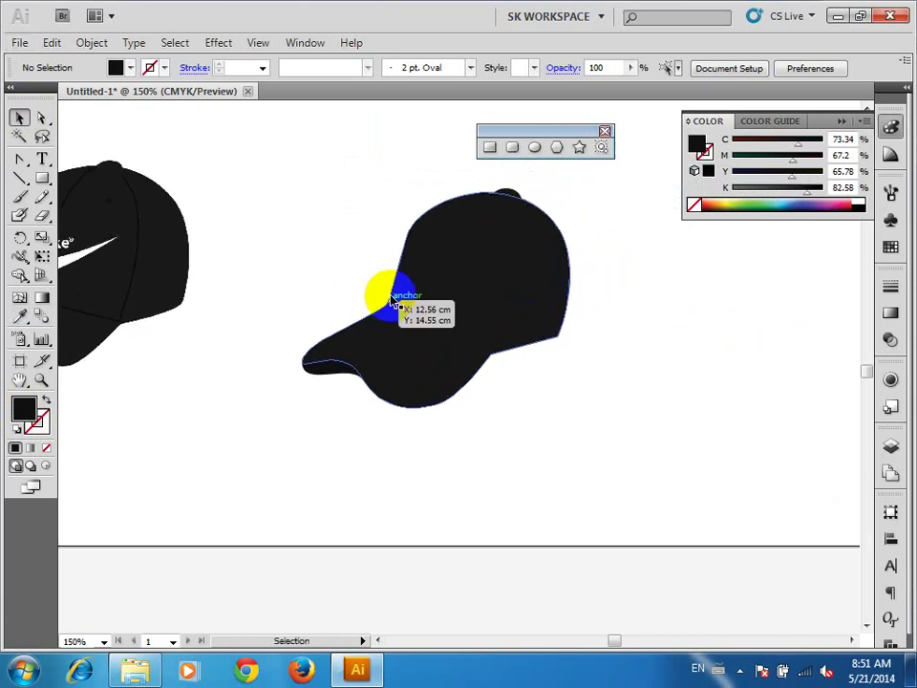
click(19, 180)
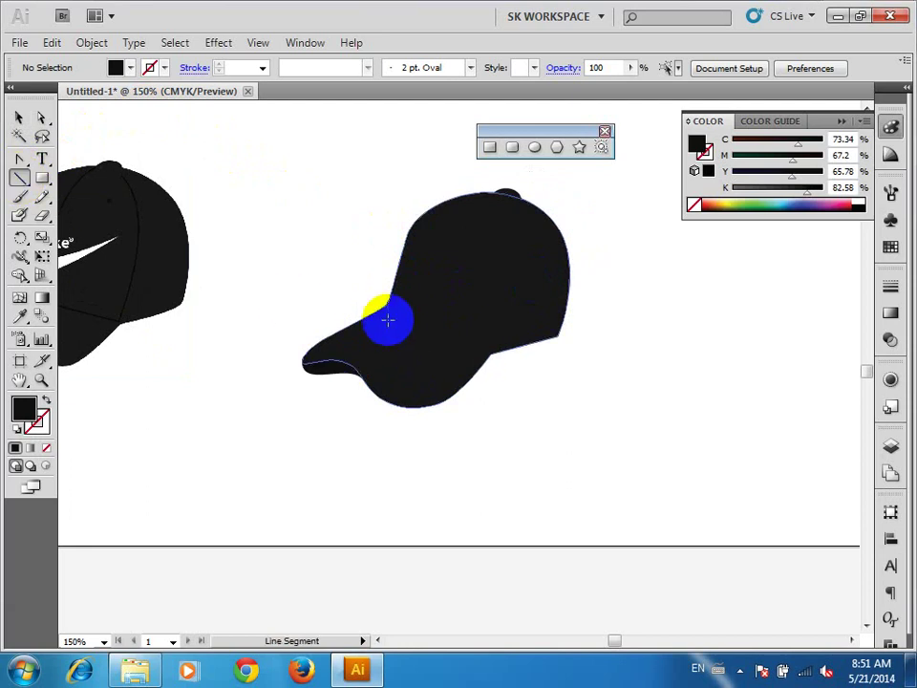
Draw a straight seam line where crown meets brim with a dark gray 282727 stroke
drag(389, 302, 490, 354)
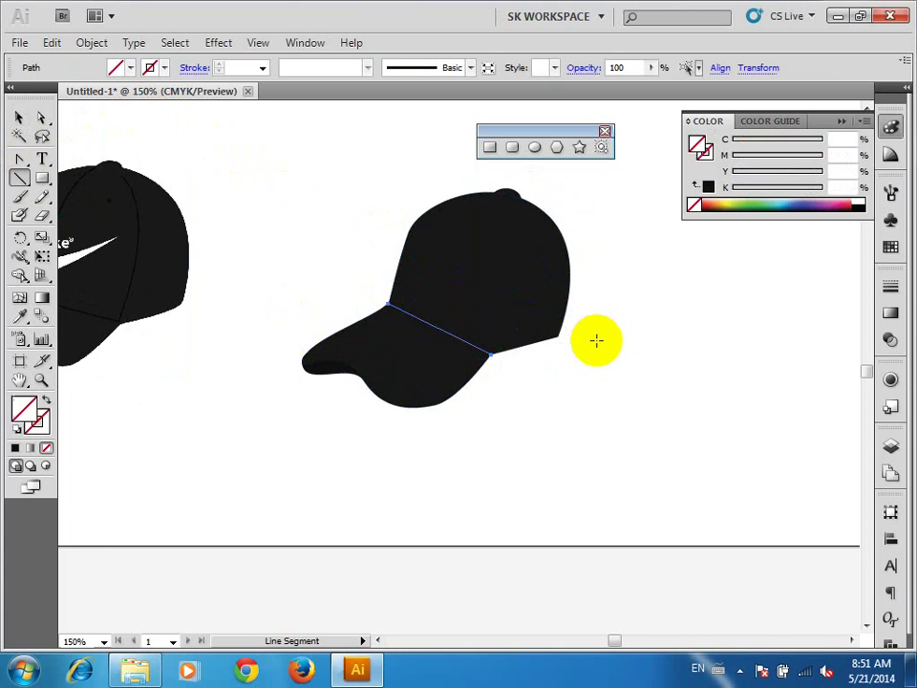
click(43, 420)
double_click(43, 420)
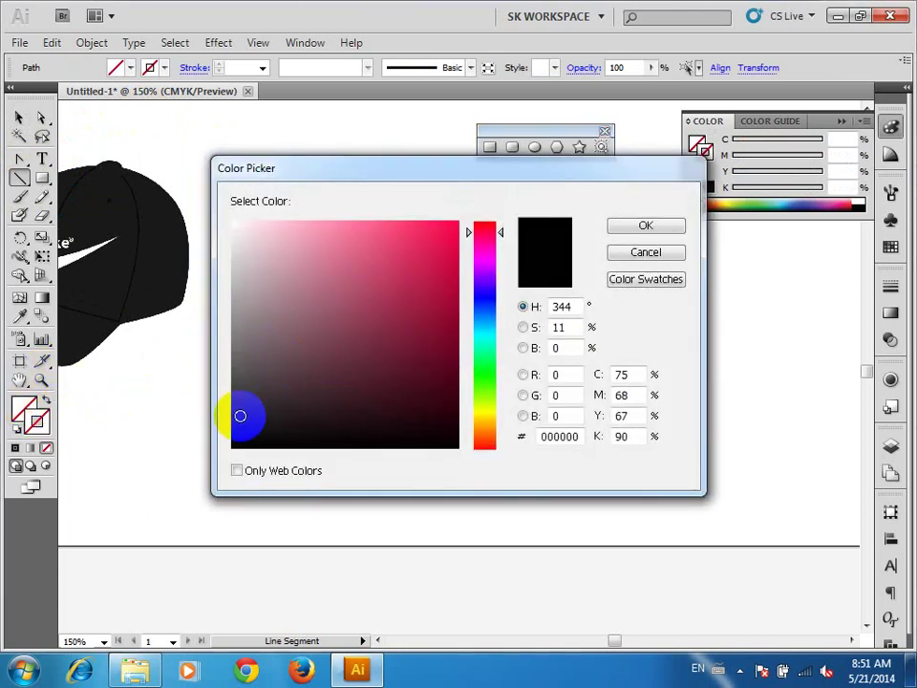
click(238, 410)
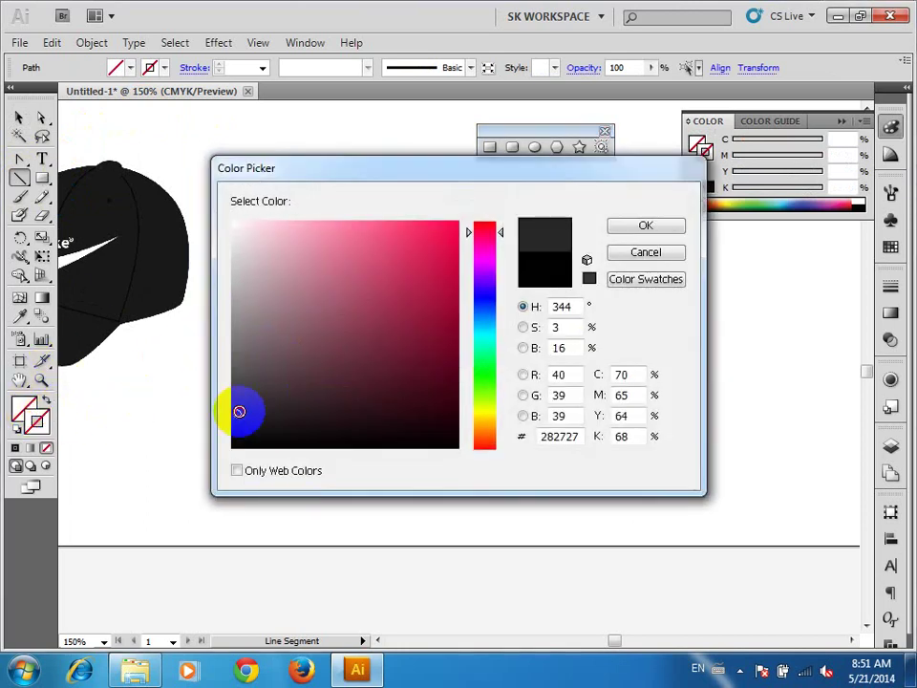
click(641, 226)
Reselect the seam line and change its stroke to dark grey 444343
click(19, 116)
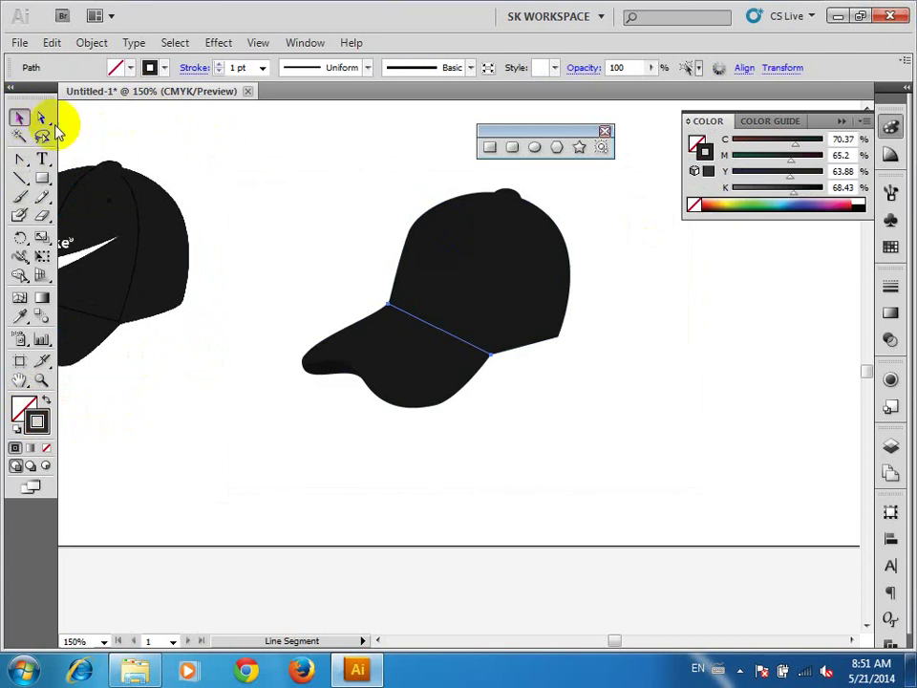
click(272, 173)
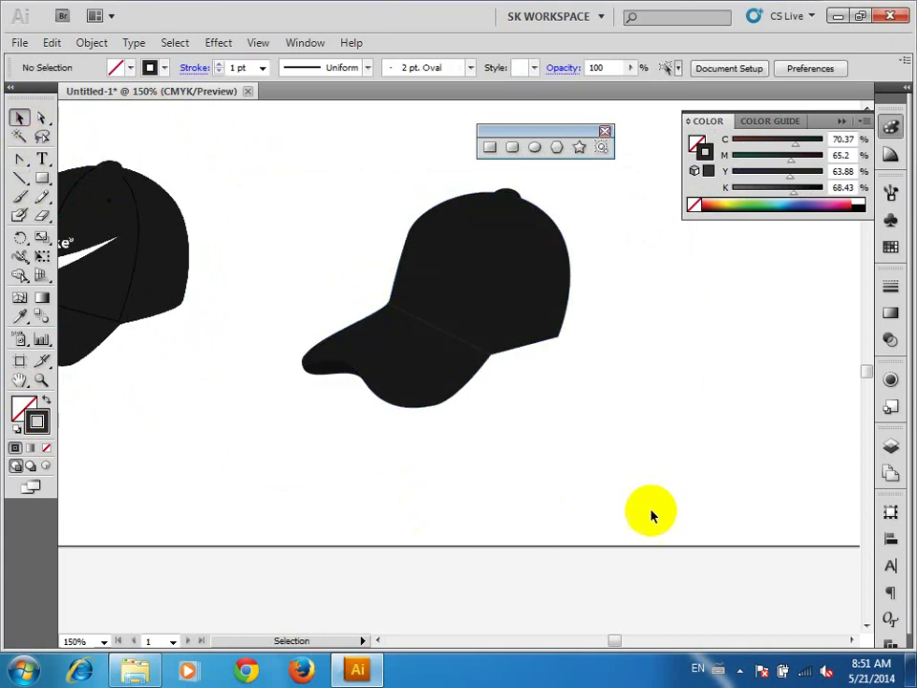
click(449, 334)
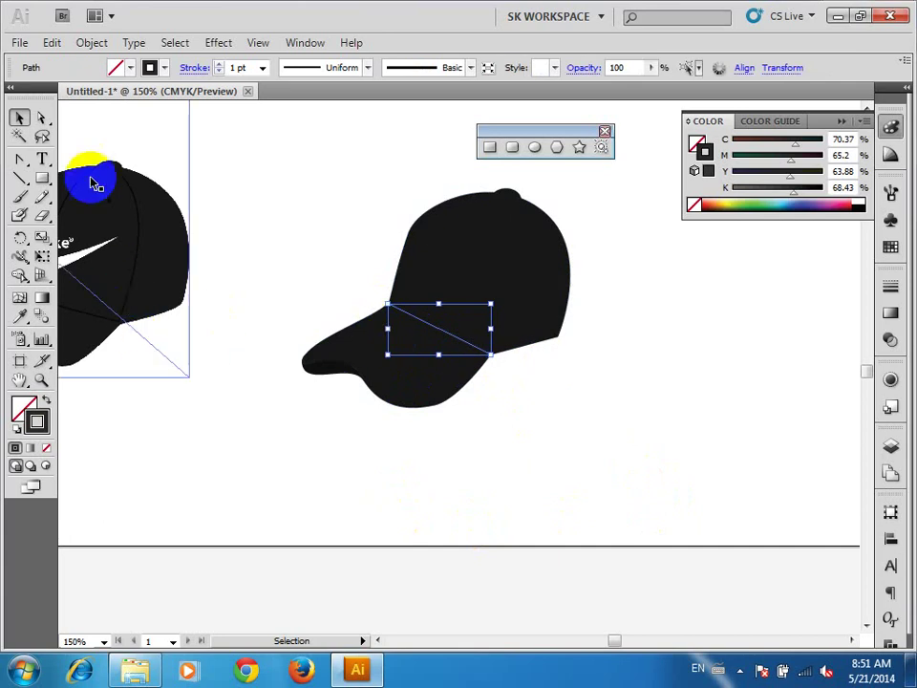
click(163, 68)
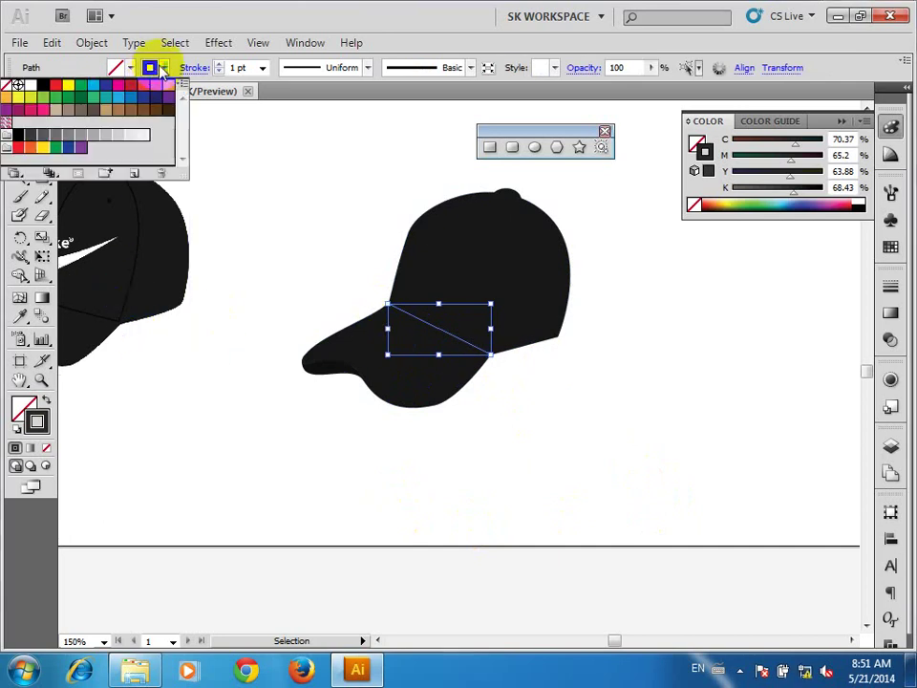
double_click(44, 426)
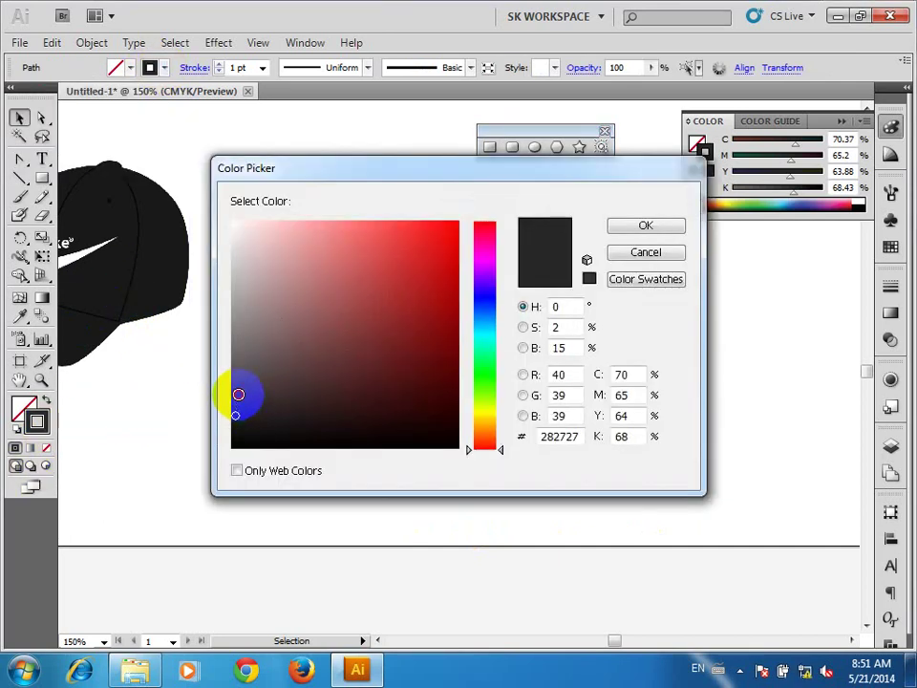
click(233, 383)
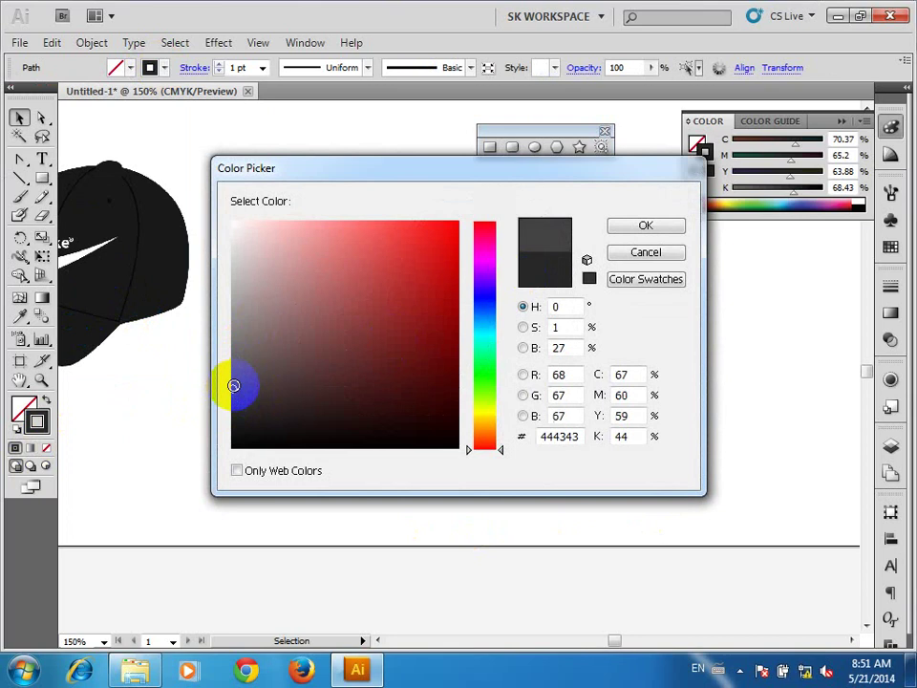
click(680, 226)
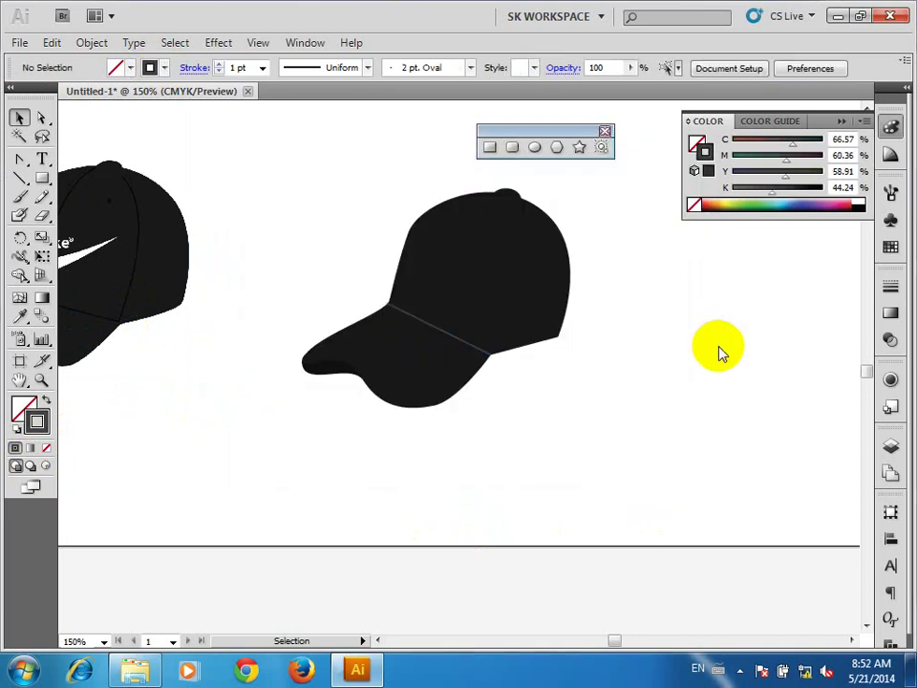
click(440, 330)
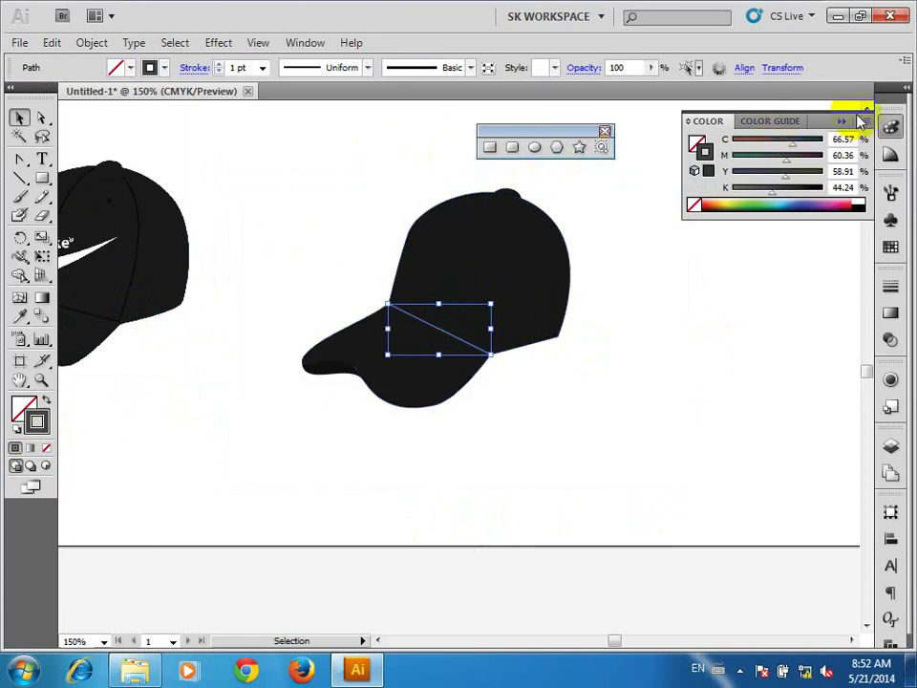
Make the seam's right end a smooth point and drag its handle to curve it along the brim
drag(767, 177, 764, 256)
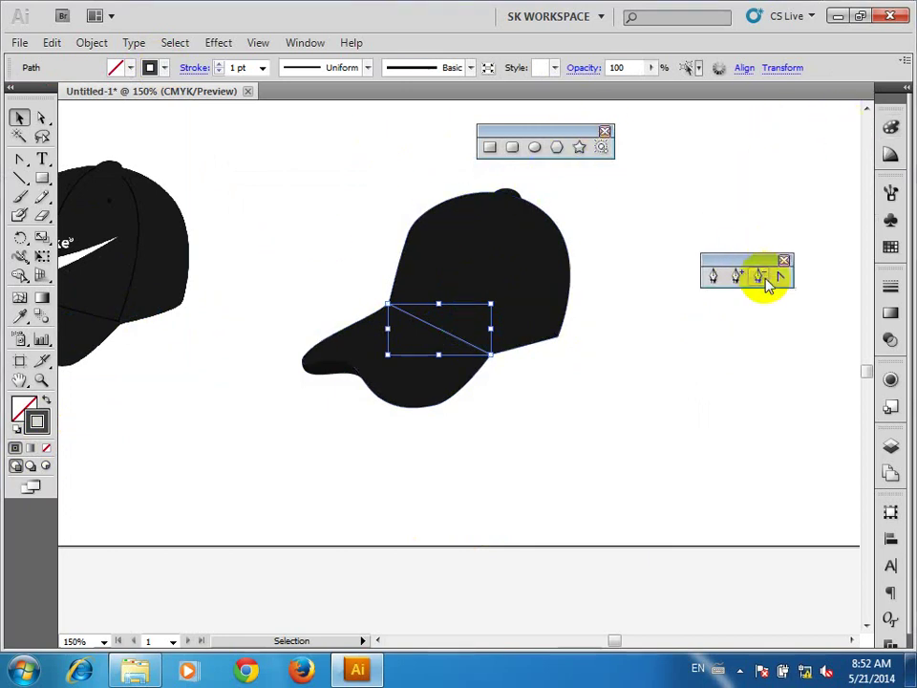
click(780, 278)
drag(480, 343, 491, 356)
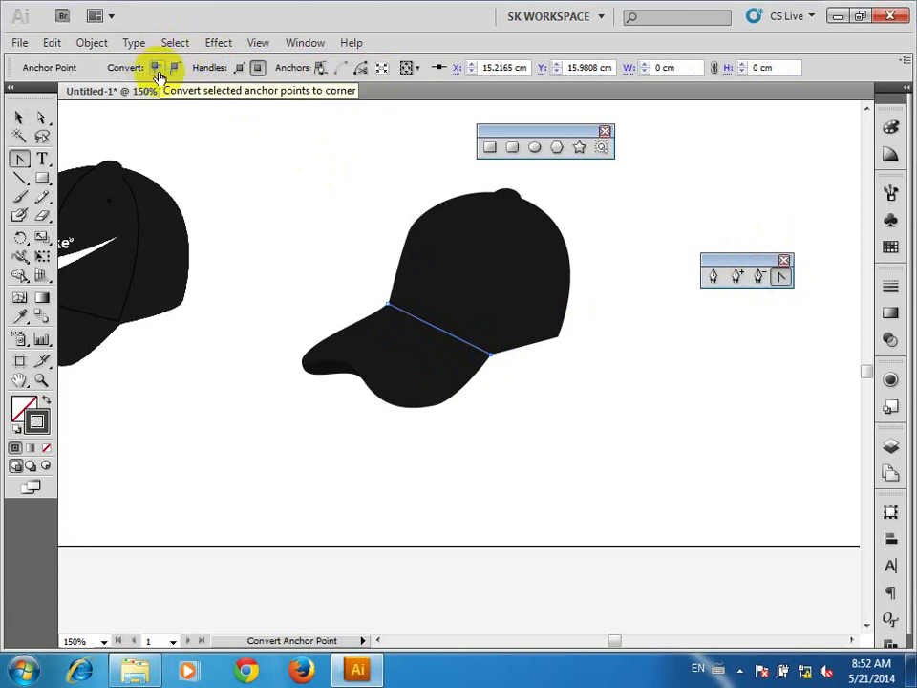
click(173, 71)
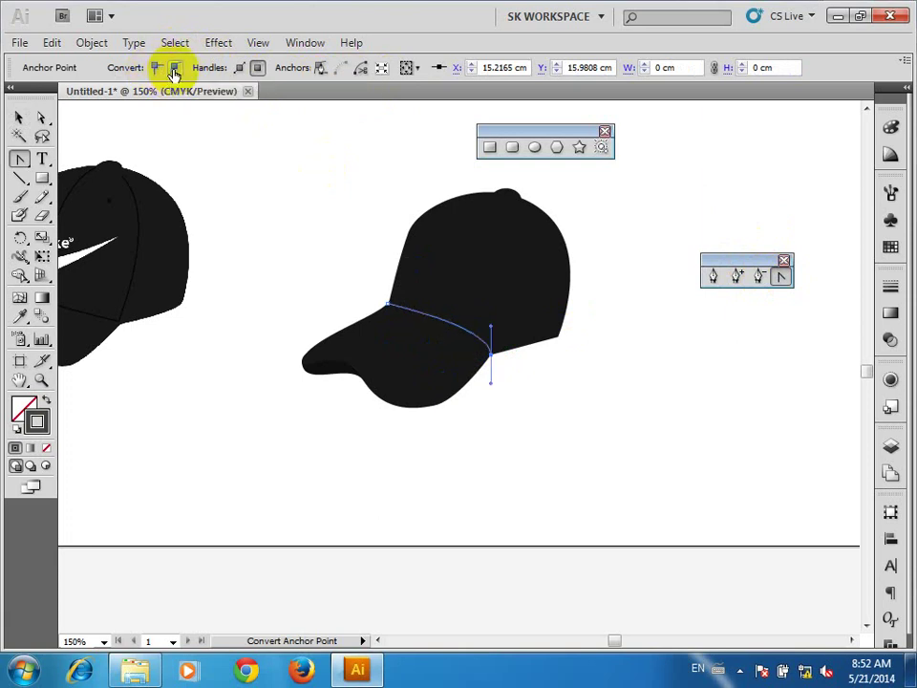
drag(490, 326, 397, 327)
drag(380, 330, 374, 328)
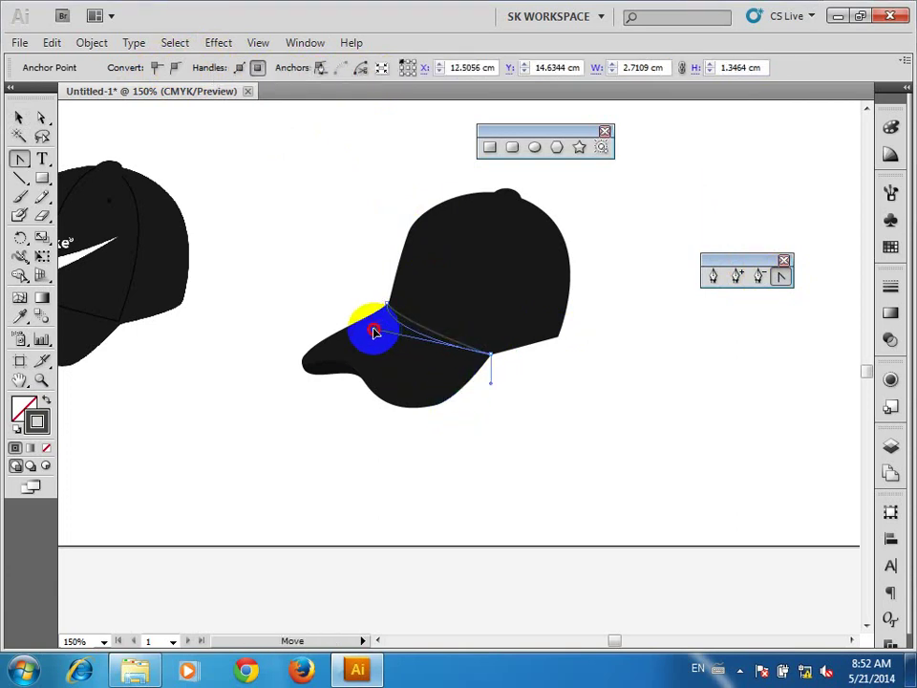
click(20, 121)
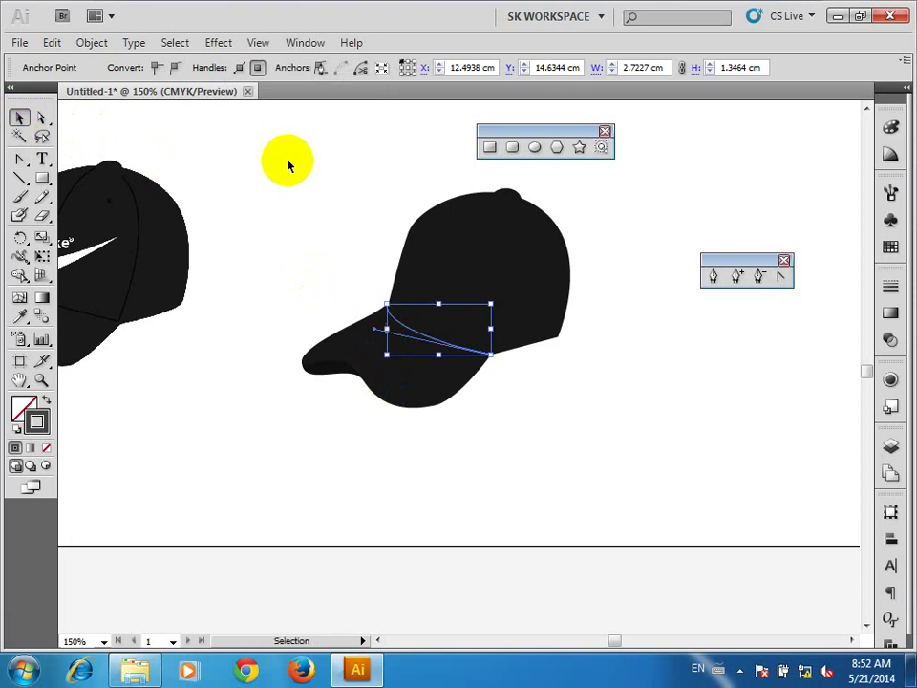
click(287, 165)
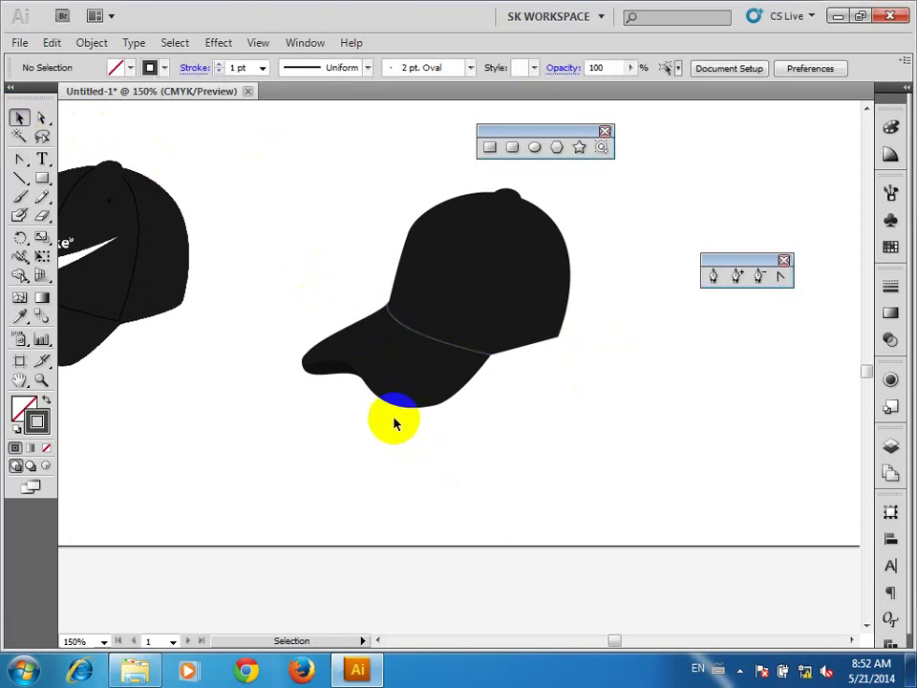
click(496, 250)
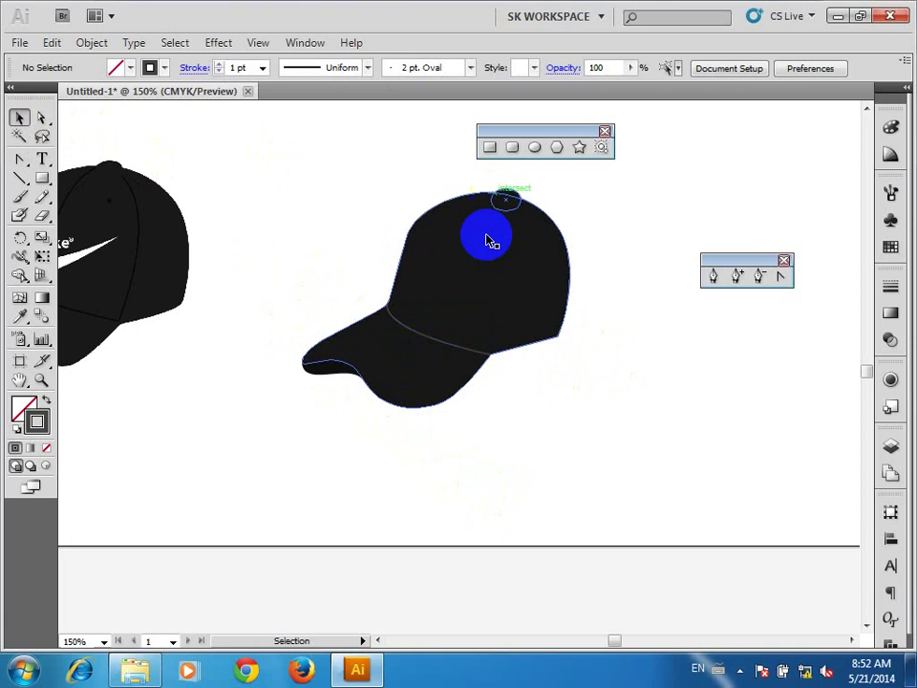
Select the crown's top anchor and shift it down and slightly left to smooth the crown
click(39, 116)
drag(385, 177, 589, 226)
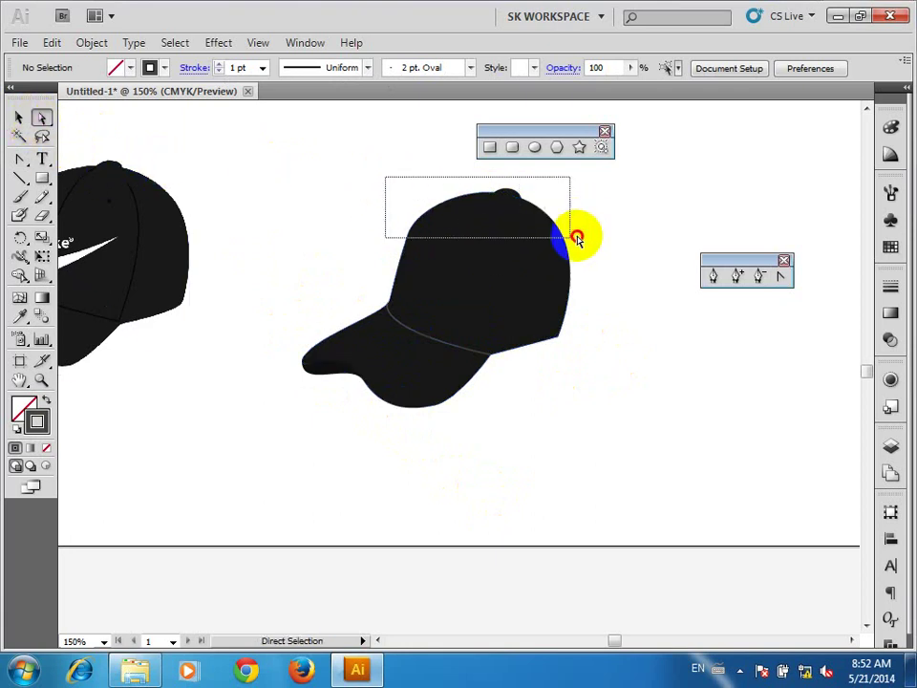
drag(507, 211, 504, 199)
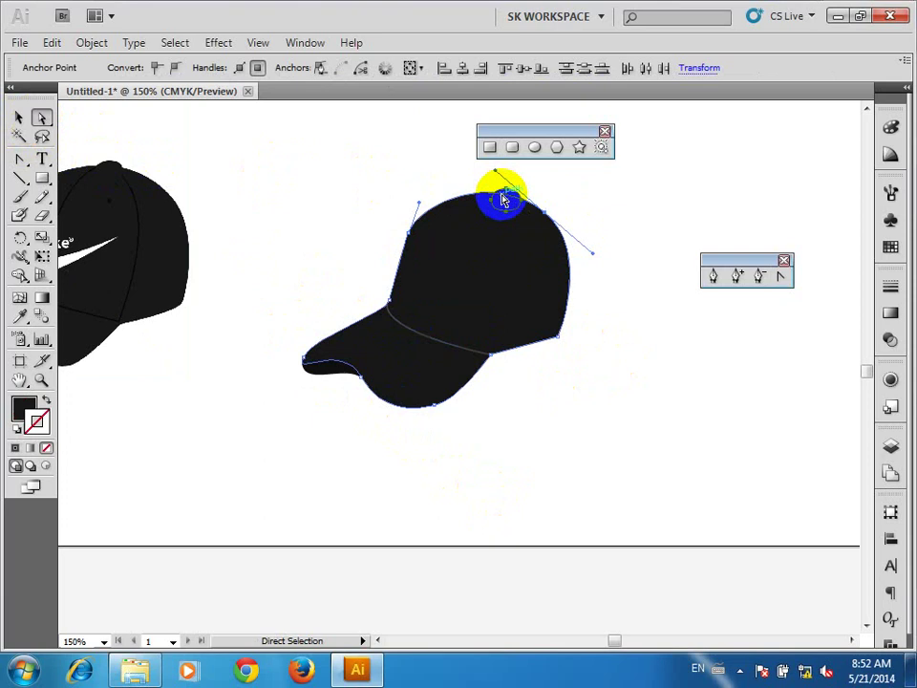
mouse_move(504, 201)
mouse_down()
mouse_move(504, 210)
mouse_move(528, 214)
mouse_up()
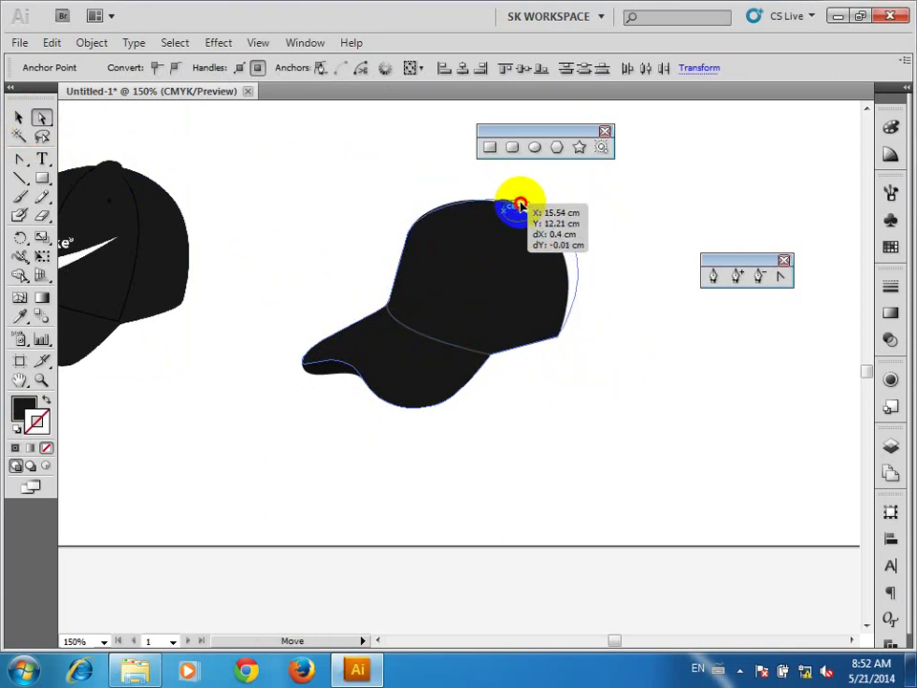
drag(528, 214, 517, 208)
Round out the crown's top-right and top-left curves, then deselect and check the cap's outline
drag(600, 312, 551, 343)
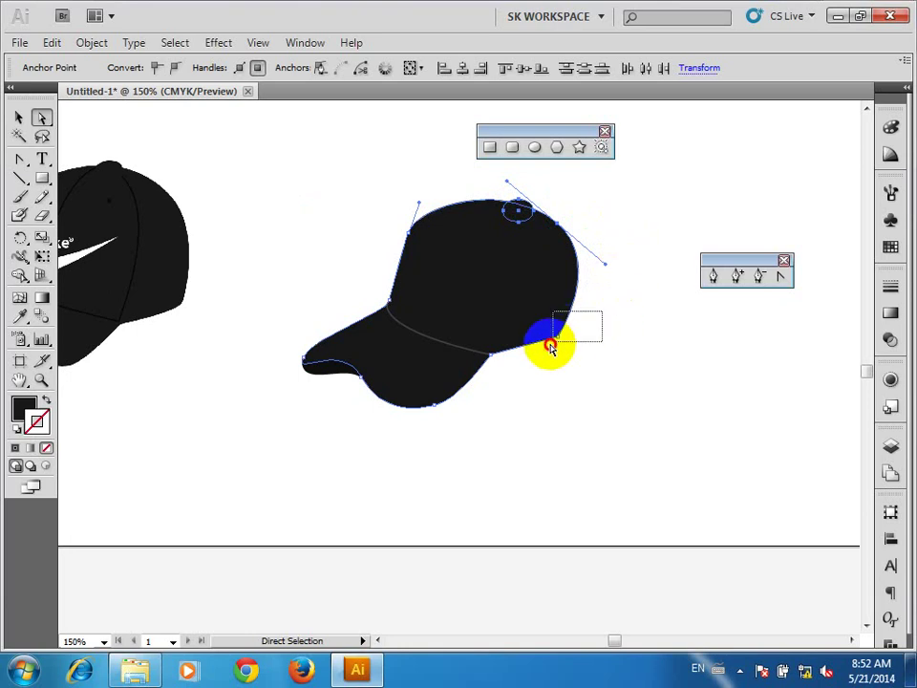
mouse_move(604, 266)
mouse_down()
mouse_move(611, 249)
mouse_move(559, 216)
mouse_up()
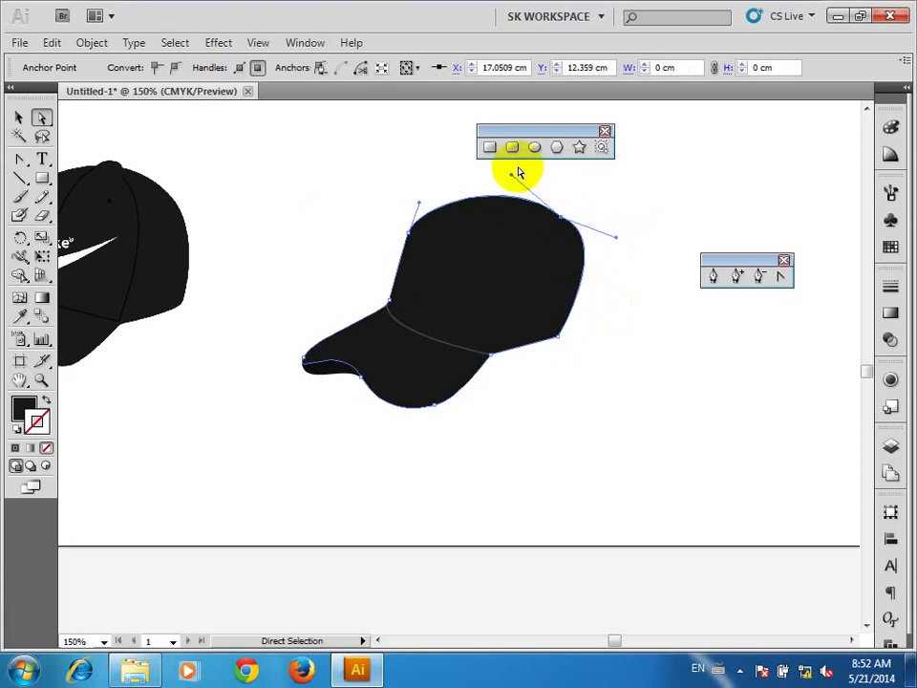
drag(512, 180, 505, 186)
click(427, 203)
mouse_move(420, 208)
mouse_down()
mouse_move(427, 202)
mouse_move(425, 243)
mouse_up()
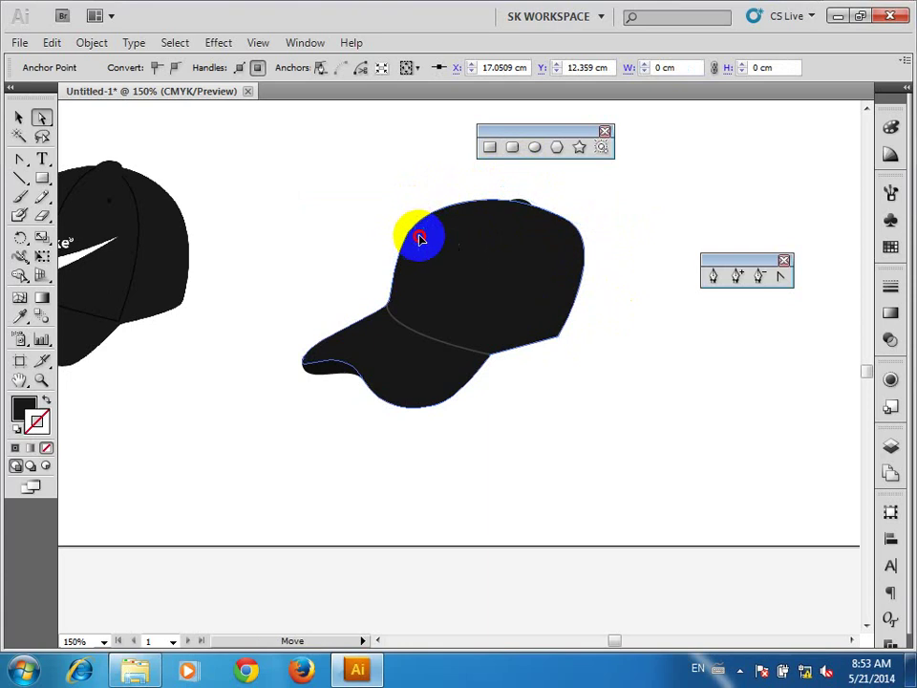
click(637, 190)
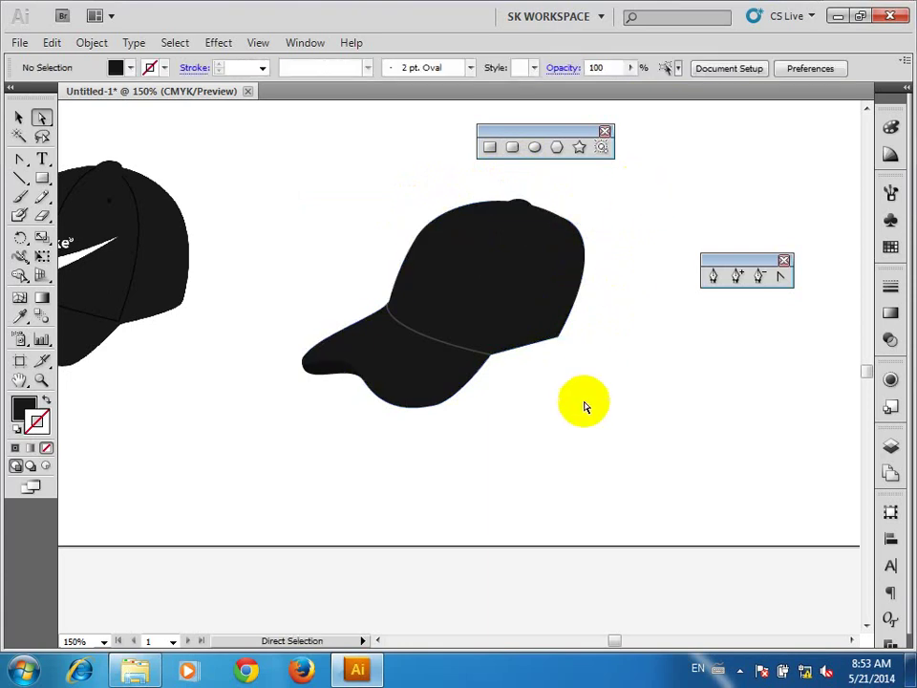
click(578, 277)
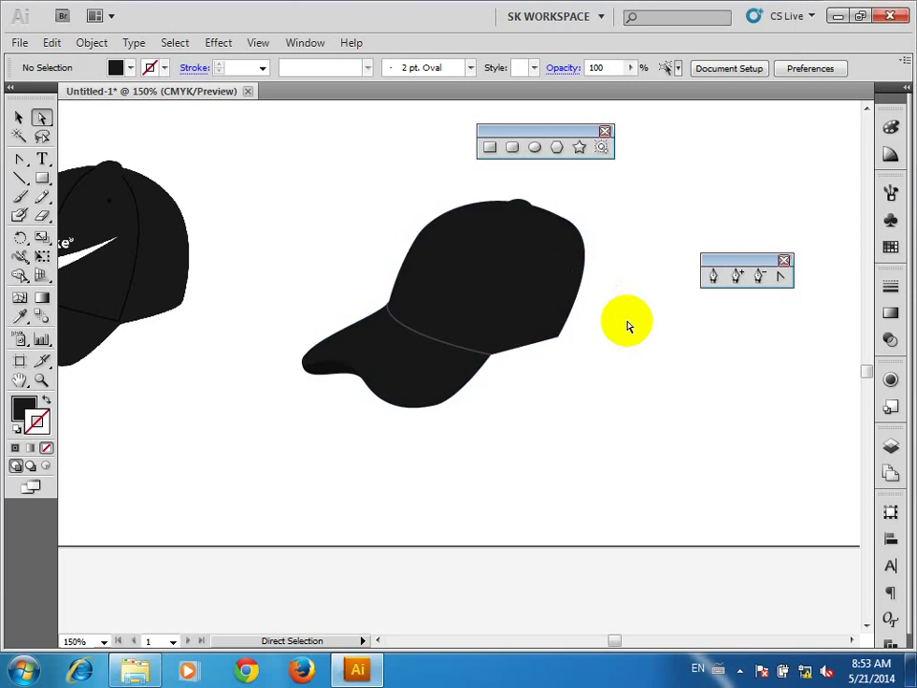
click(564, 298)
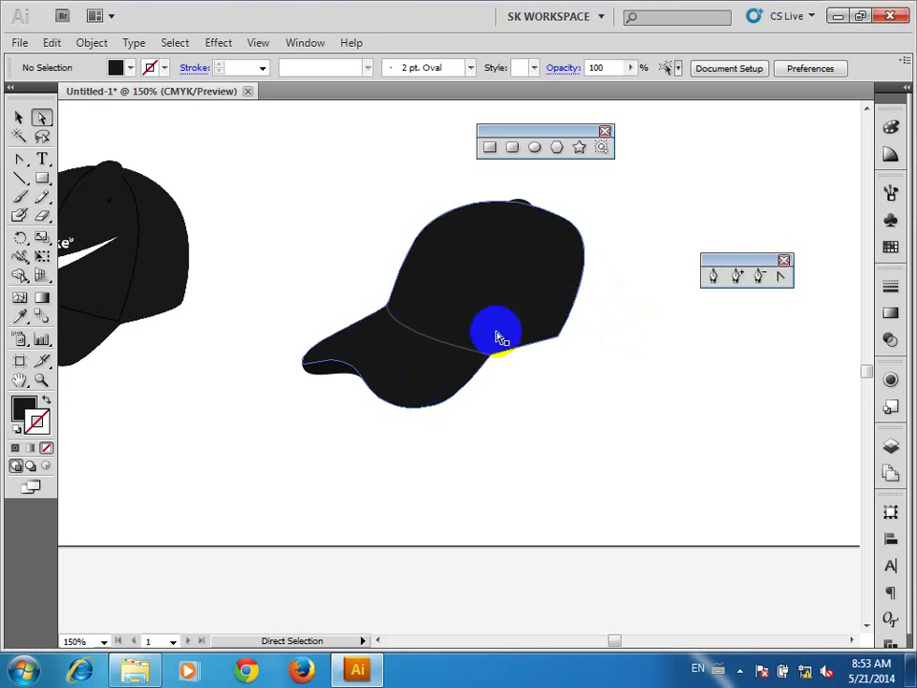
click(607, 341)
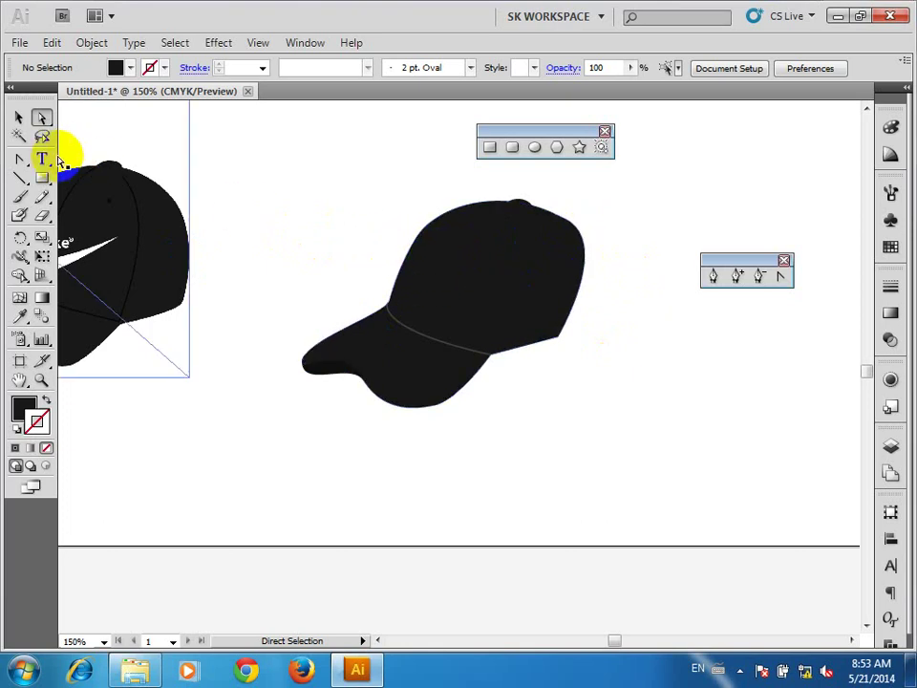
Draw a small circle near the crown's top and fill it with grey 686565
click(534, 147)
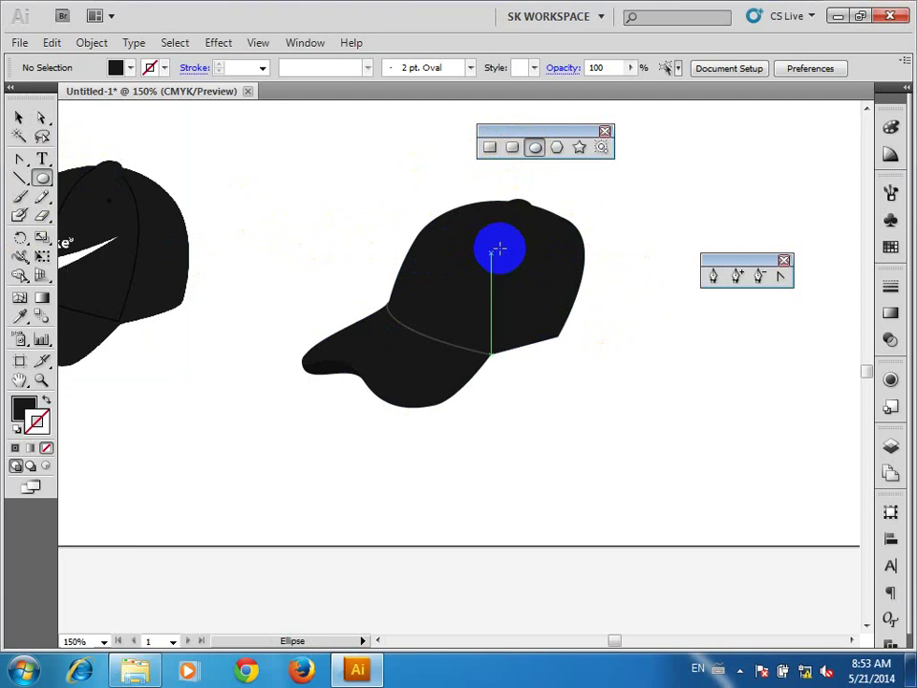
drag(509, 256, 512, 256)
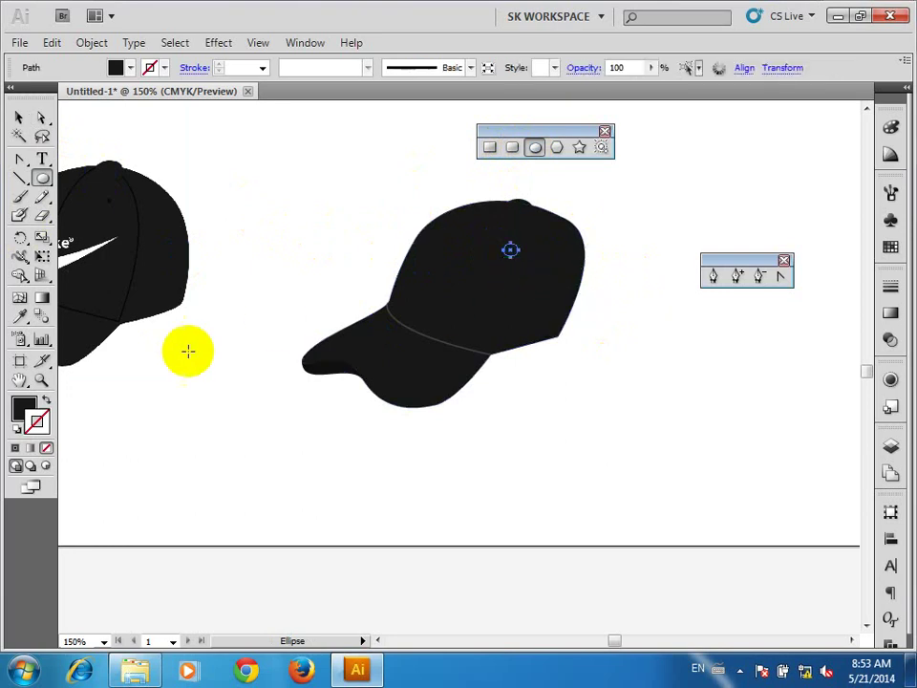
double_click(23, 409)
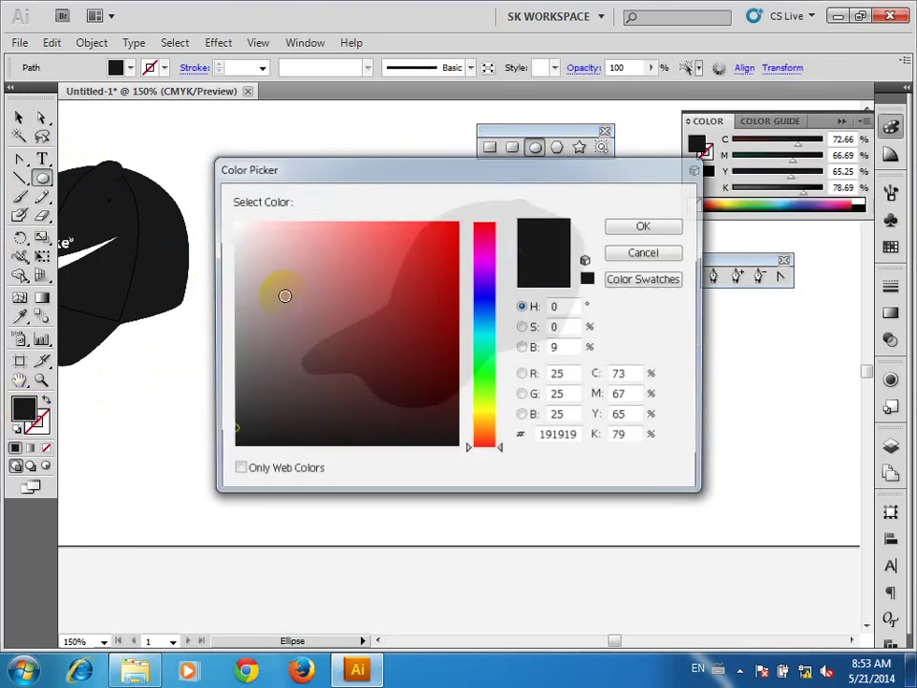
click(239, 354)
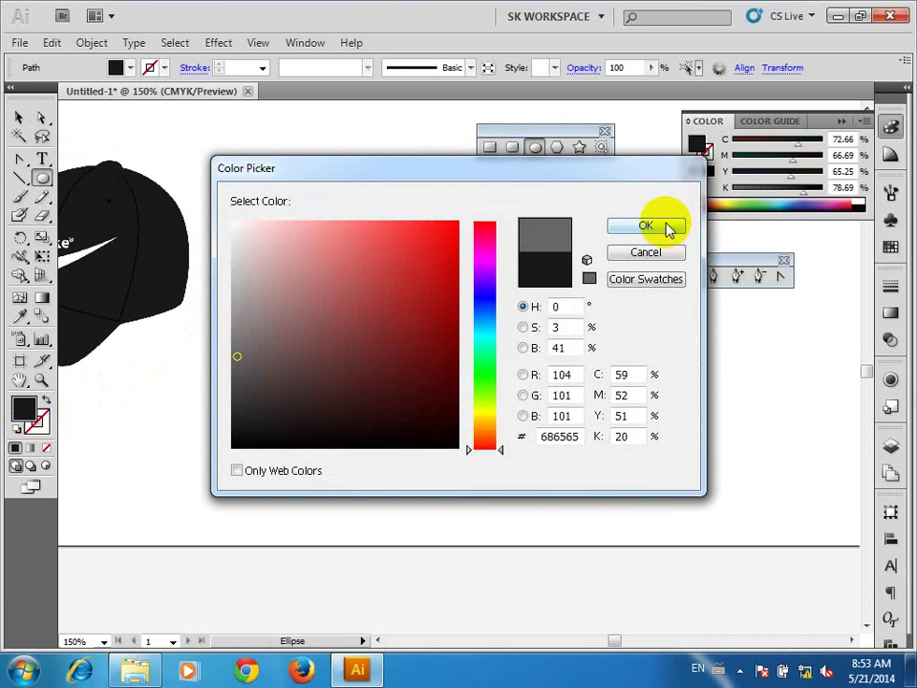
click(666, 227)
Reposition the grey dot onto the cap's crown as an eyelet
click(21, 117)
click(332, 184)
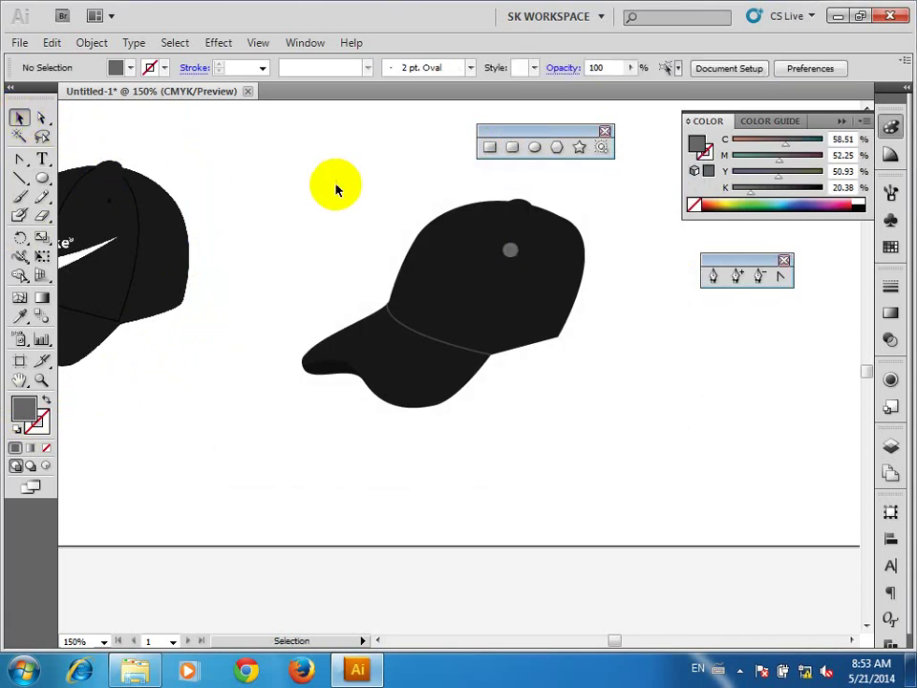
mouse_move(509, 250)
mouse_down()
mouse_move(528, 263)
mouse_move(456, 256)
mouse_up()
click(544, 282)
click(546, 265)
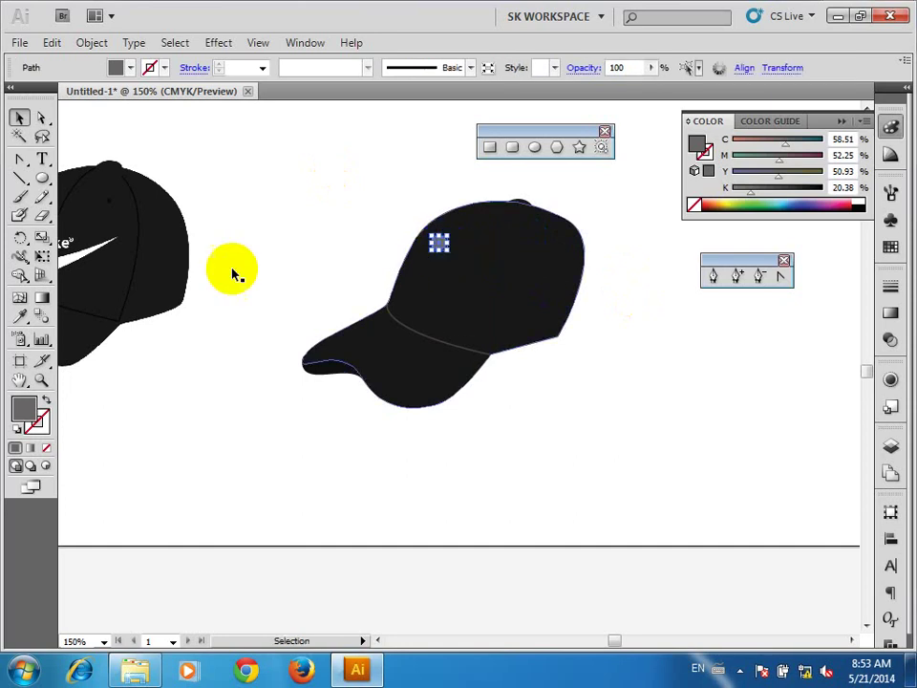
Pan and zoom the canvas to bring the Nike photo and both caps into view
drag(167, 241, 327, 261)
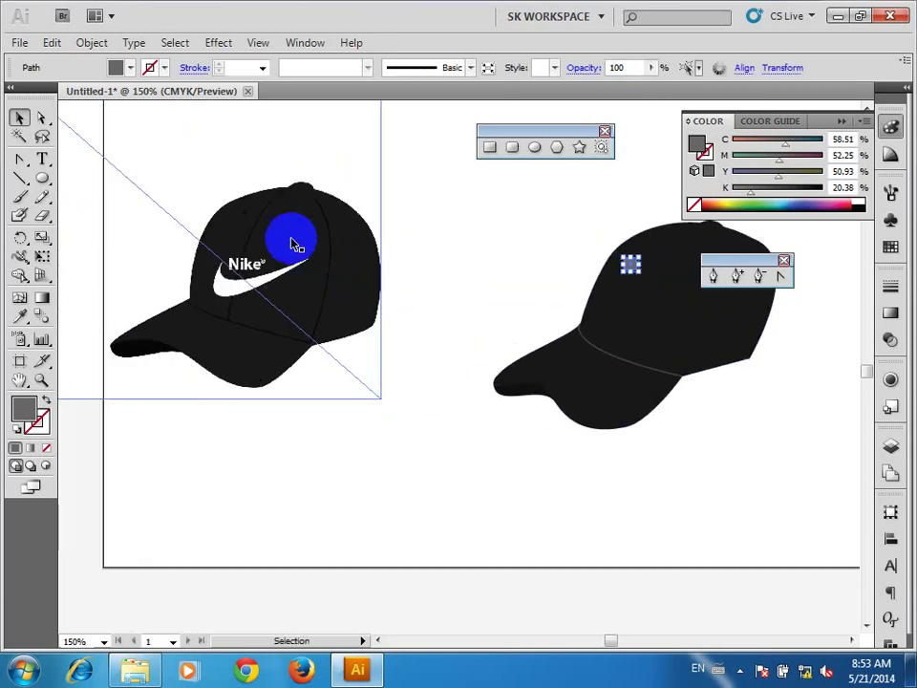
drag(303, 243, 315, 253)
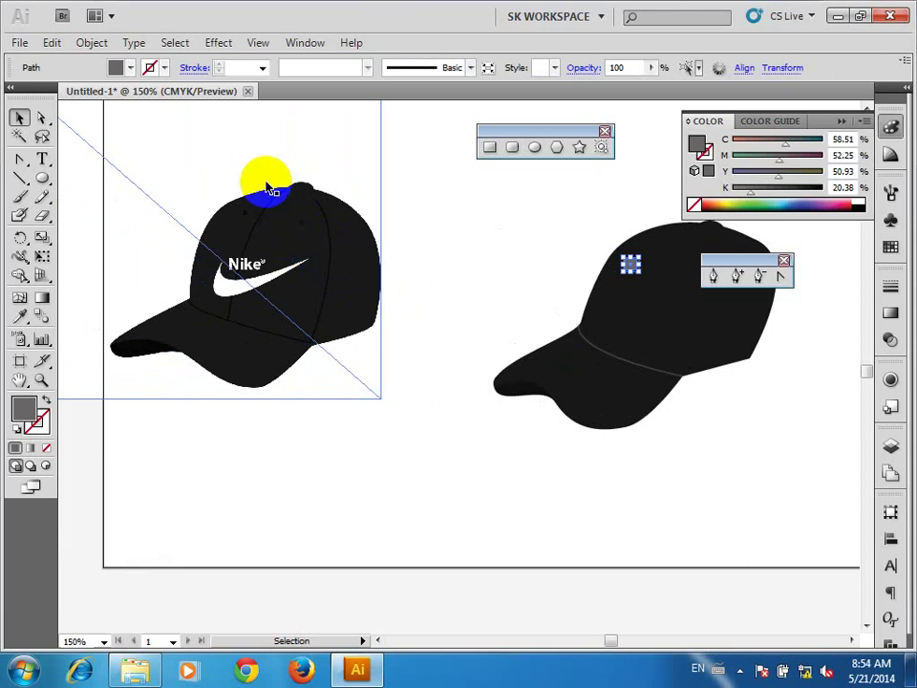
scroll(273, 189, up, 3)
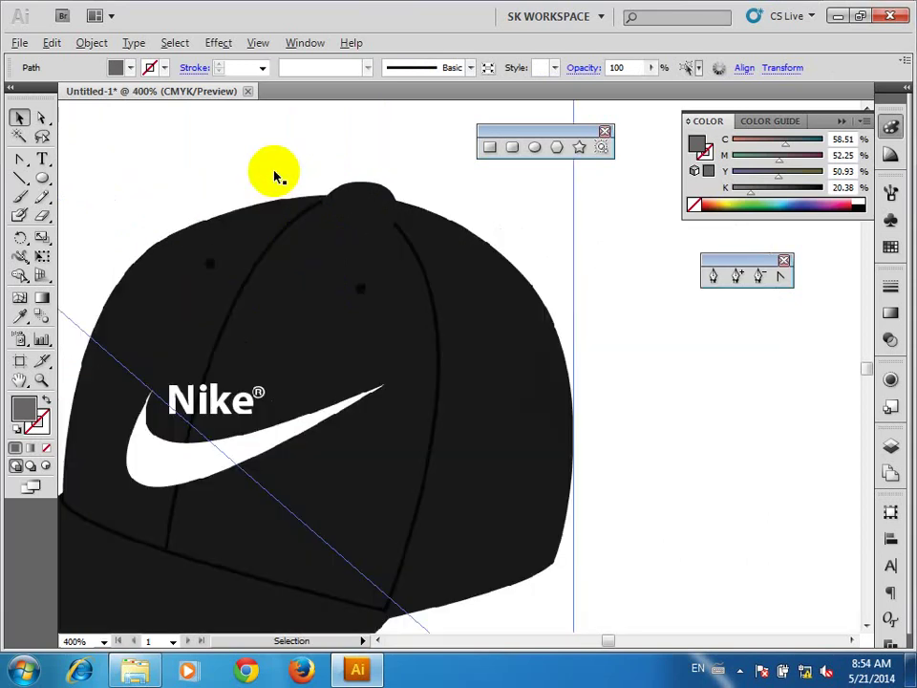
drag(338, 307, 363, 303)
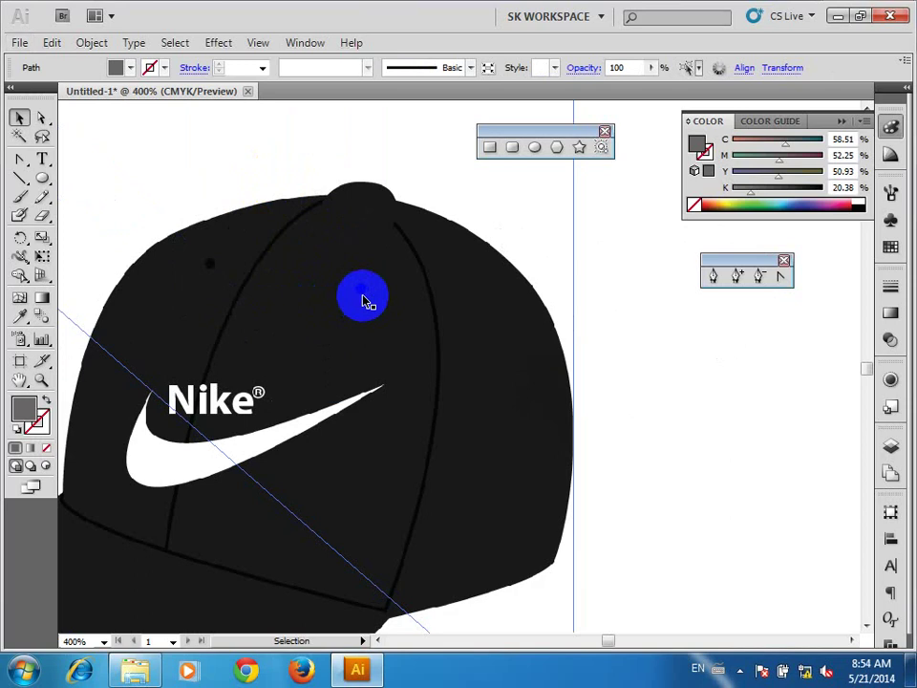
scroll(363, 303, down, 1)
scroll(363, 303, down, 1)
scroll(363, 303, down, 1)
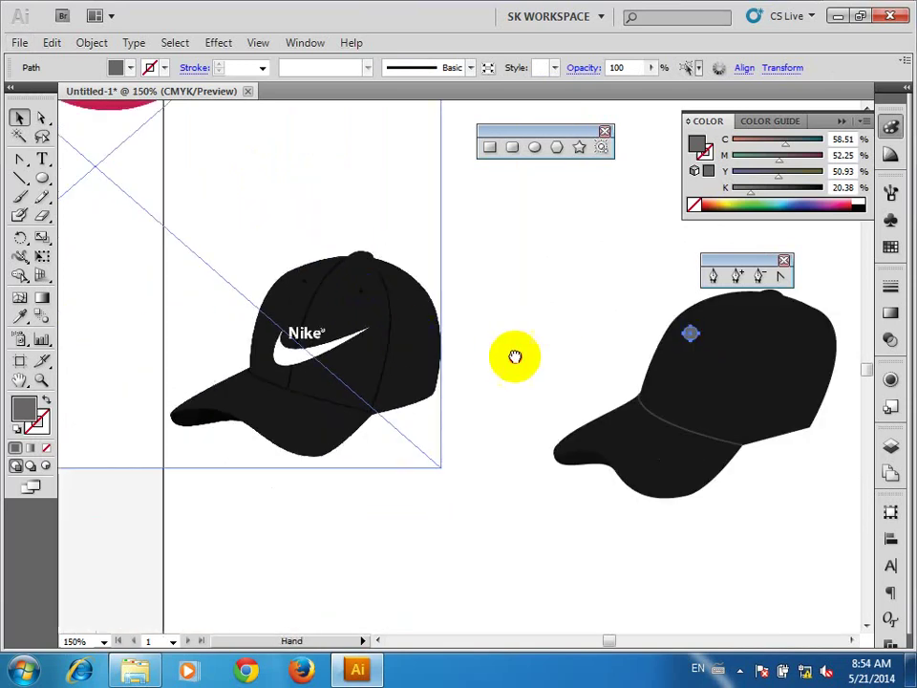
drag(514, 356, 419, 356)
Draw a small eyelet ellipse on the right cap's crown, then zoom toward the Nike logo
mouse_move(516, 342)
mouse_down()
mouse_move(560, 346)
mouse_move(548, 333)
mouse_up()
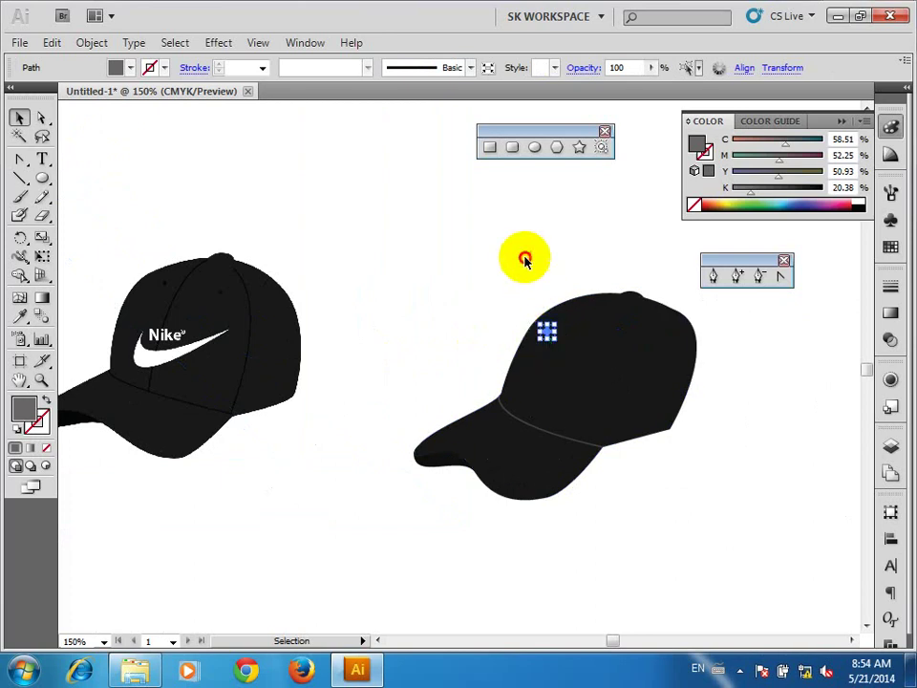
click(525, 260)
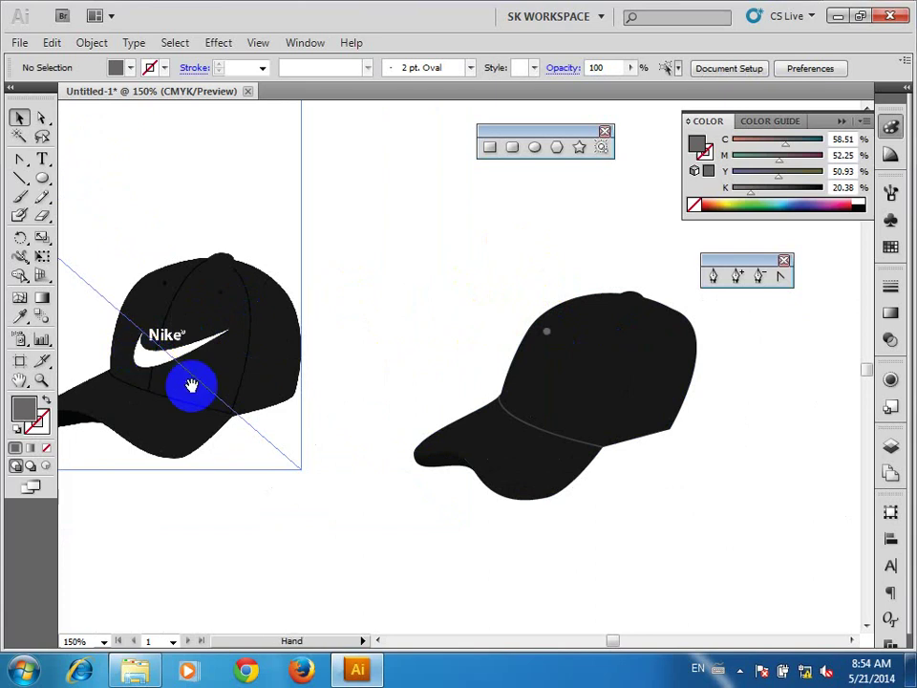
drag(190, 383, 226, 318)
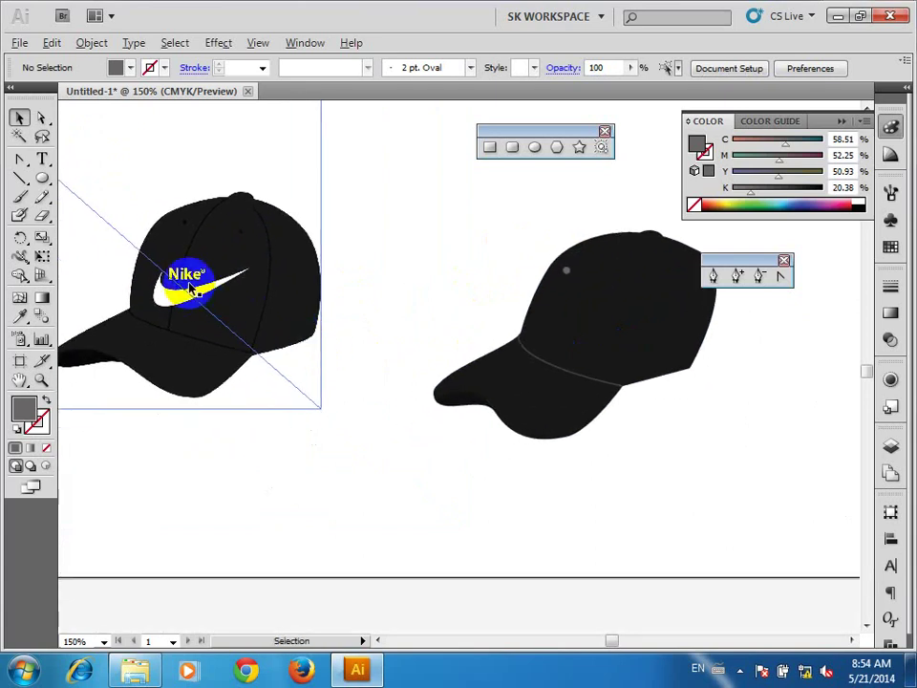
scroll(192, 286, up, 3)
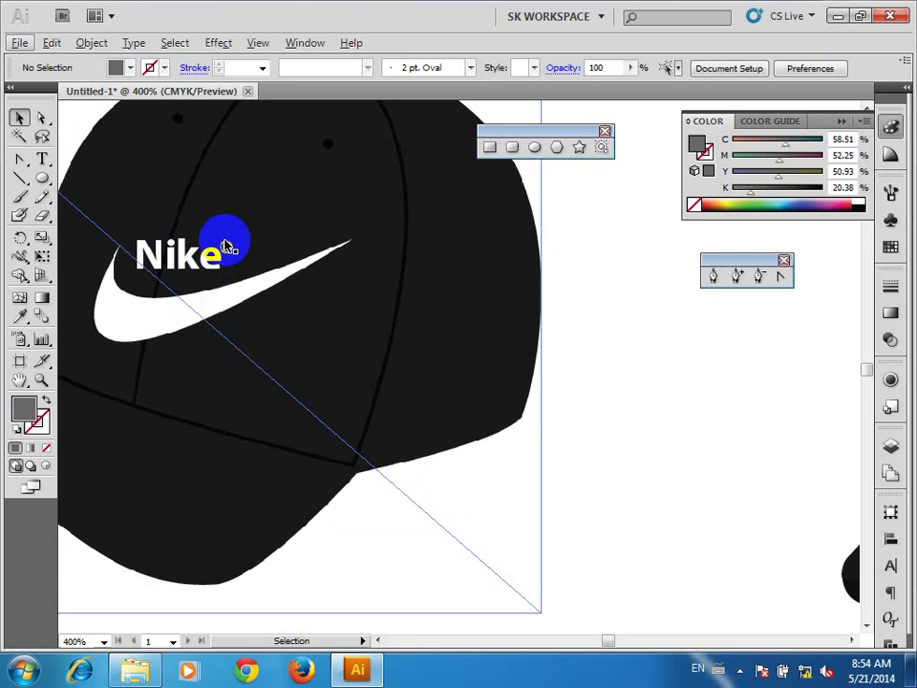
Browse the Type > Glyphs panel to the ® glyph, then close it
click(134, 43)
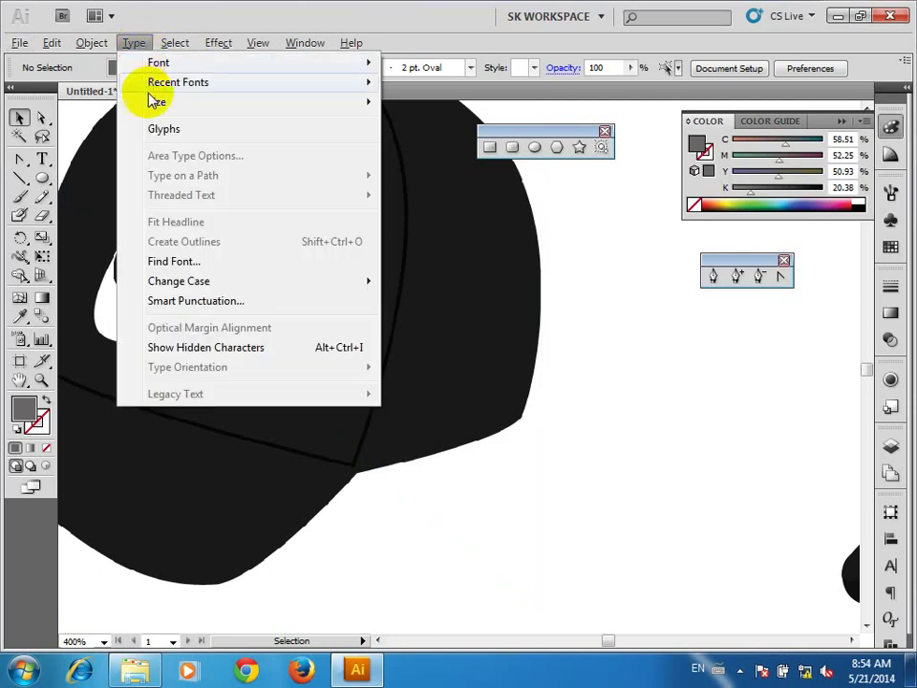
click(168, 130)
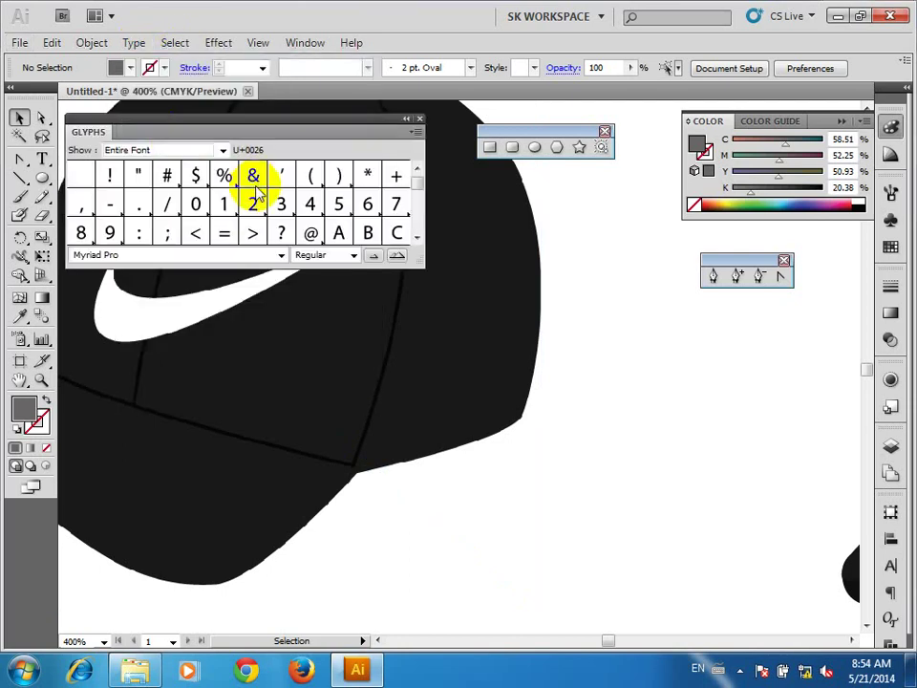
click(416, 239)
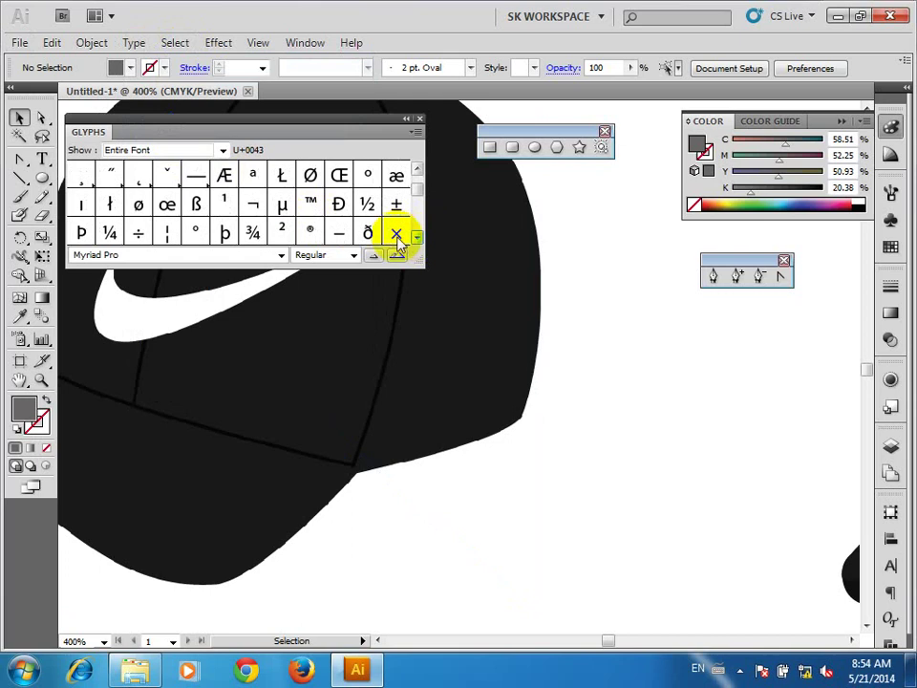
click(312, 231)
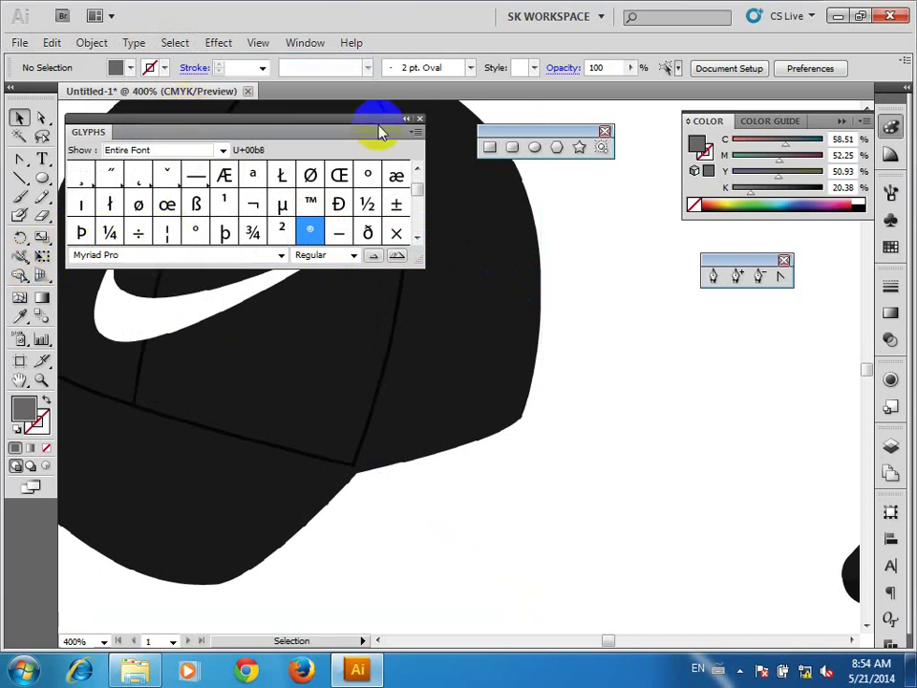
click(419, 119)
Zoom out to 200% to show both caps and close the Color panel
key(ctrl+minus)
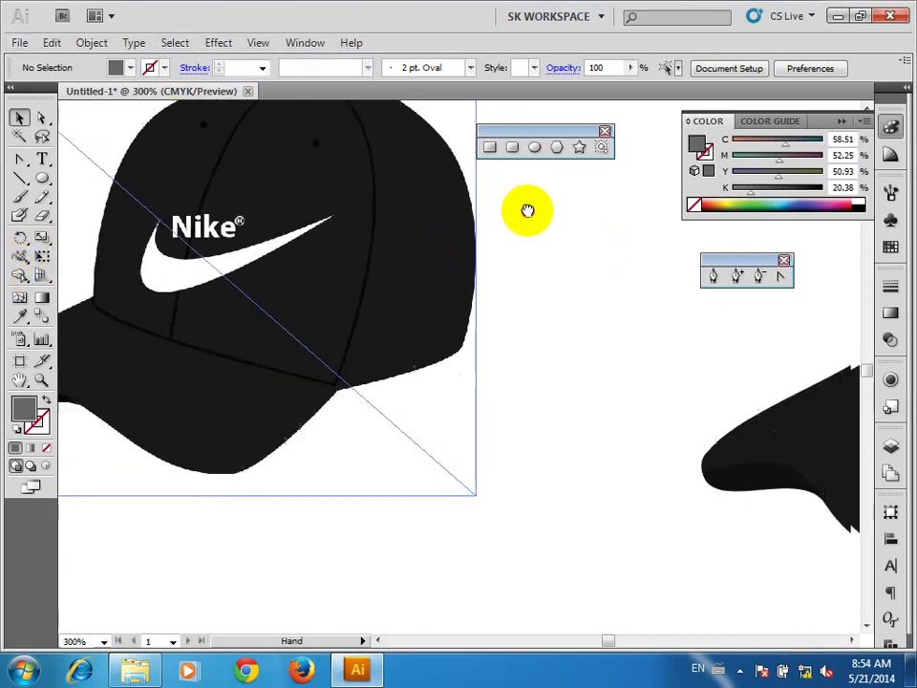
drag(526, 208, 484, 229)
key(ctrl+minus)
drag(421, 245, 401, 216)
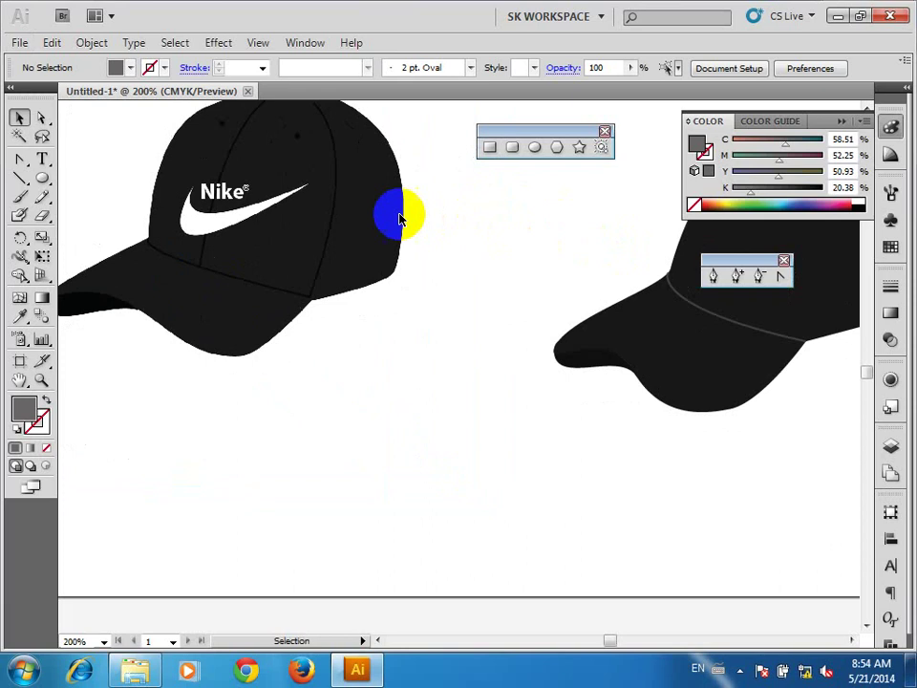
click(177, 215)
click(67, 166)
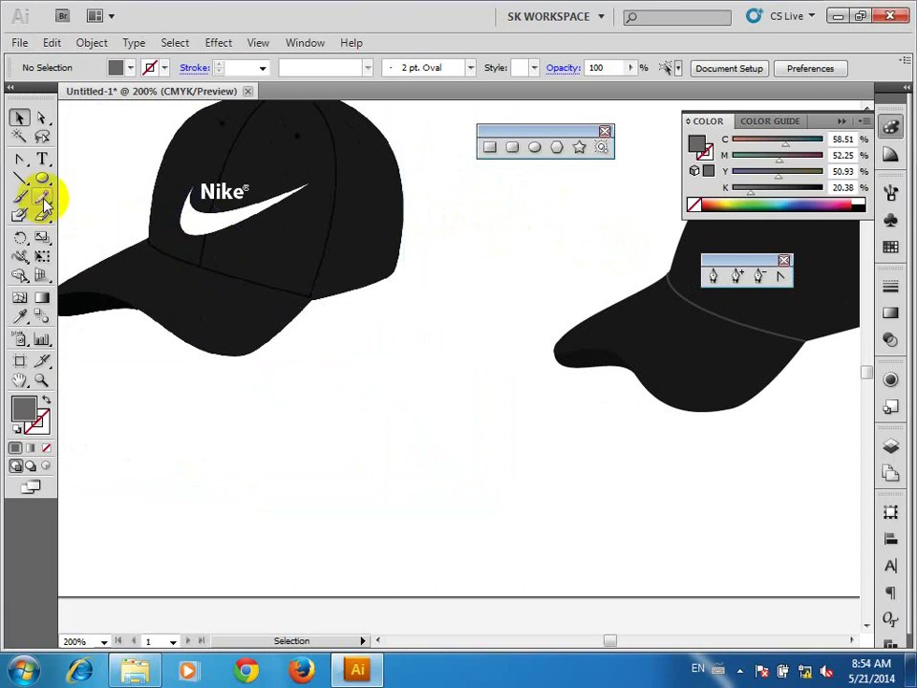
click(841, 122)
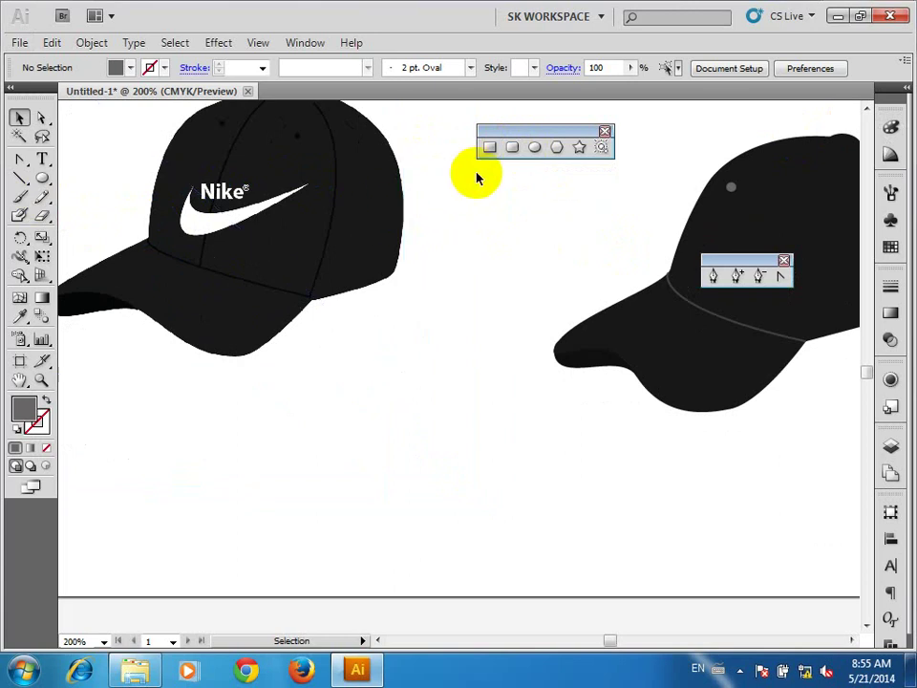
Draw a grey rectangle below the caps and delete its bottom-right anchor to form a triangle
click(489, 149)
drag(296, 413, 580, 479)
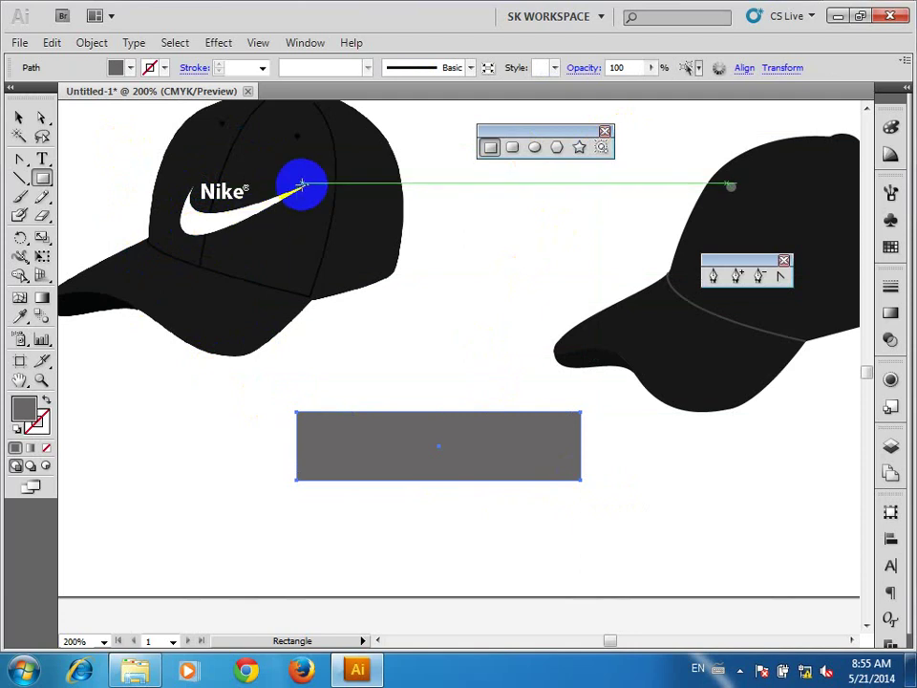
click(764, 279)
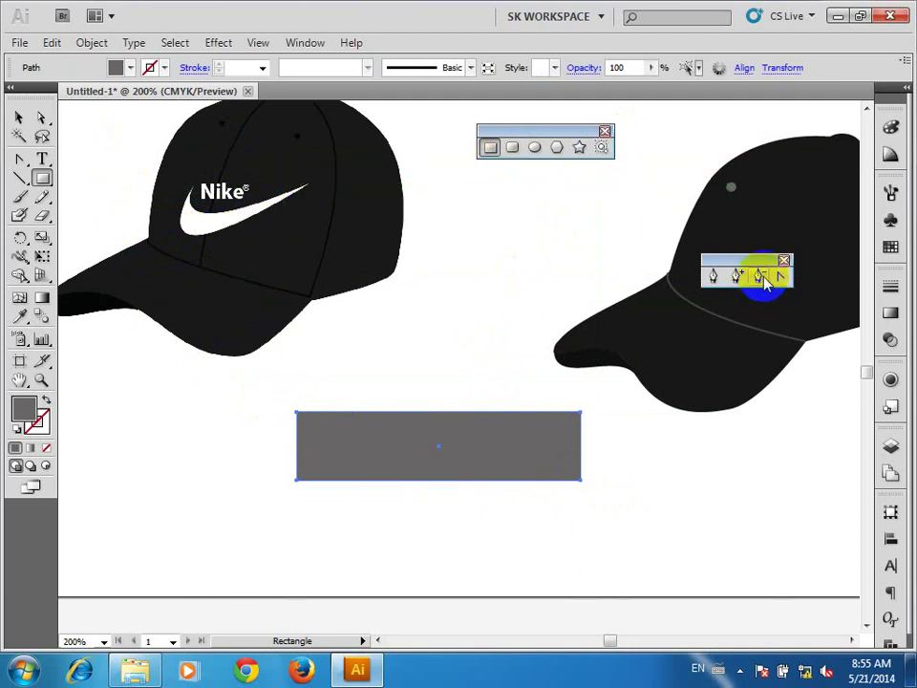
click(580, 479)
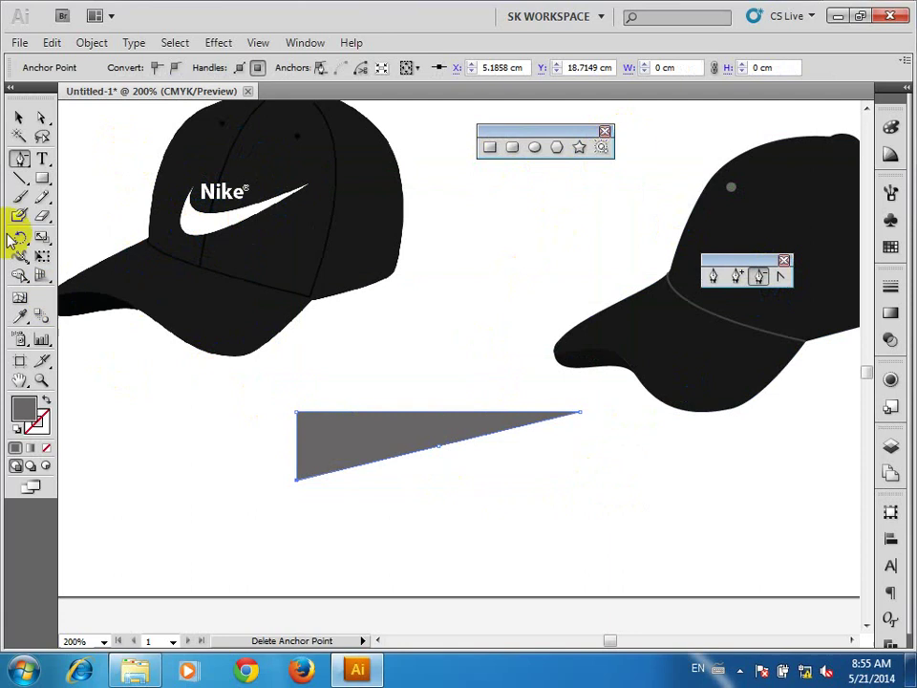
Slide the bottom-left point rightward and convert the left corner into curved edges
click(41, 116)
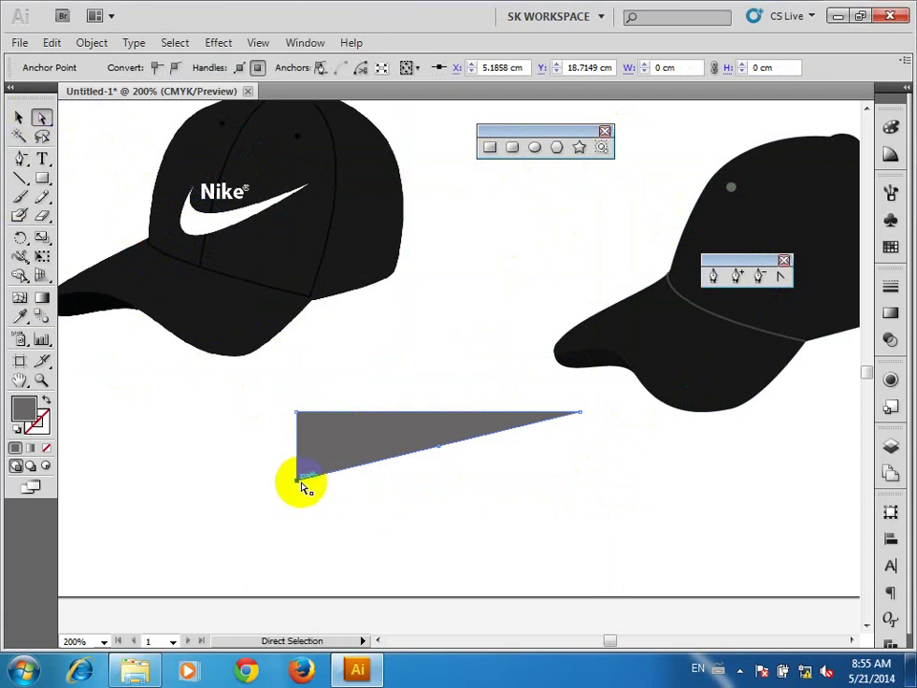
drag(302, 486, 386, 474)
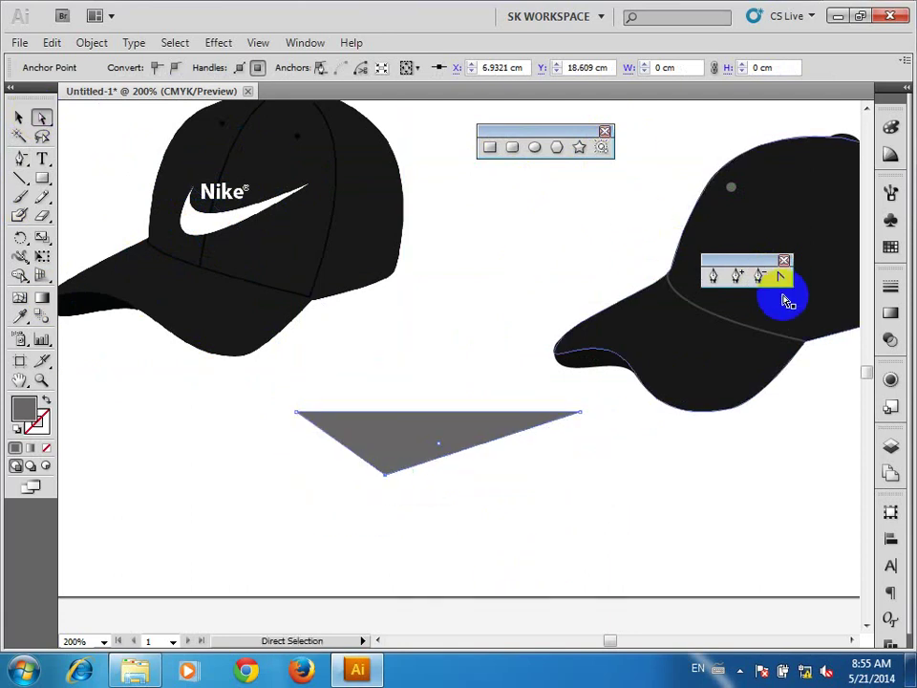
click(780, 276)
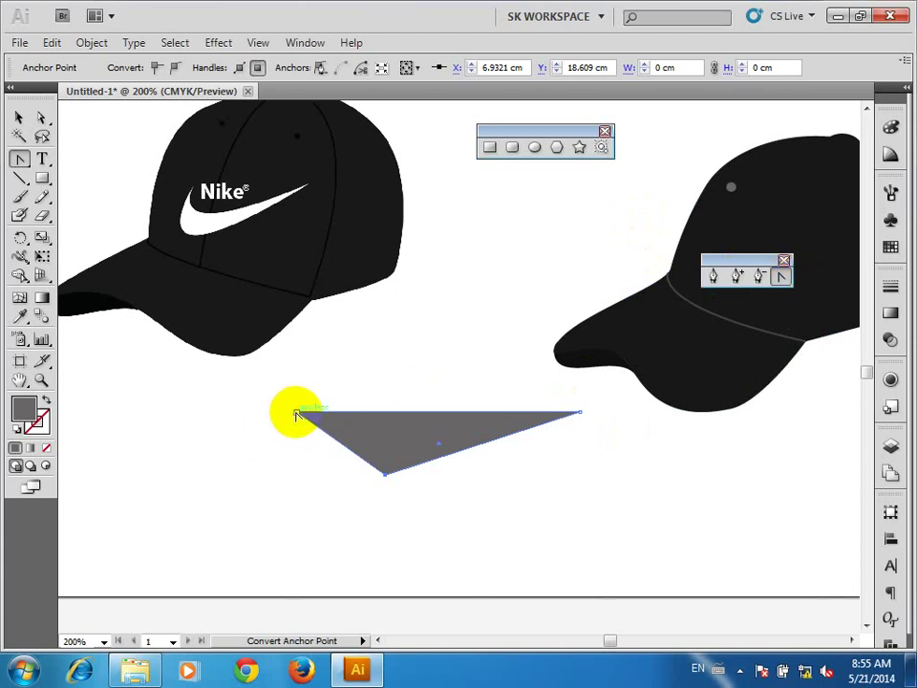
mouse_move(296, 413)
mouse_down()
mouse_move(298, 371)
mouse_move(353, 462)
mouse_move(414, 478)
mouse_move(344, 483)
mouse_up()
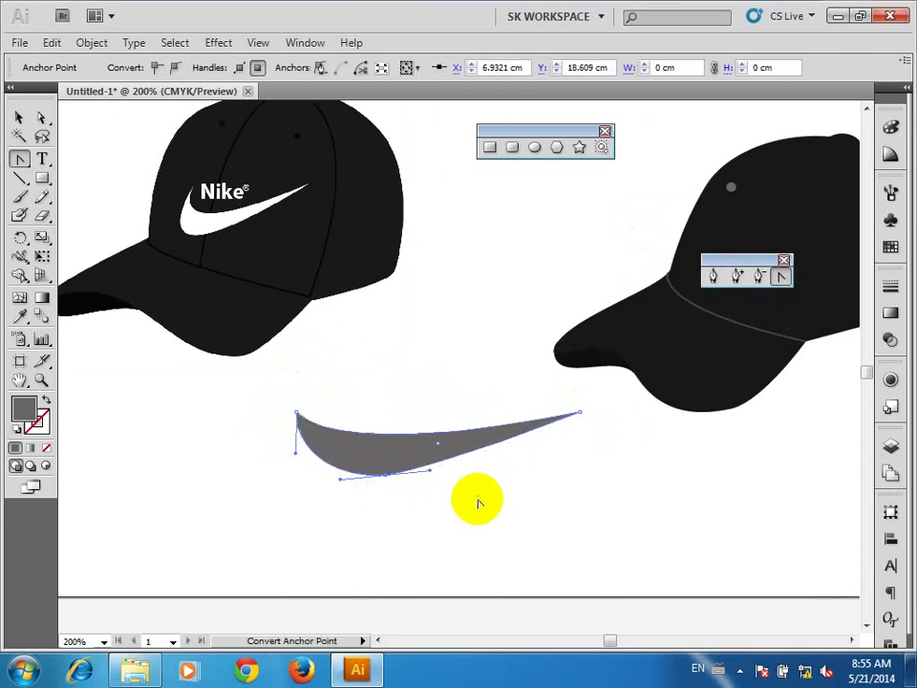
Raise the wedge's right tip toward the second cap and delete its bottom anchor point
click(42, 117)
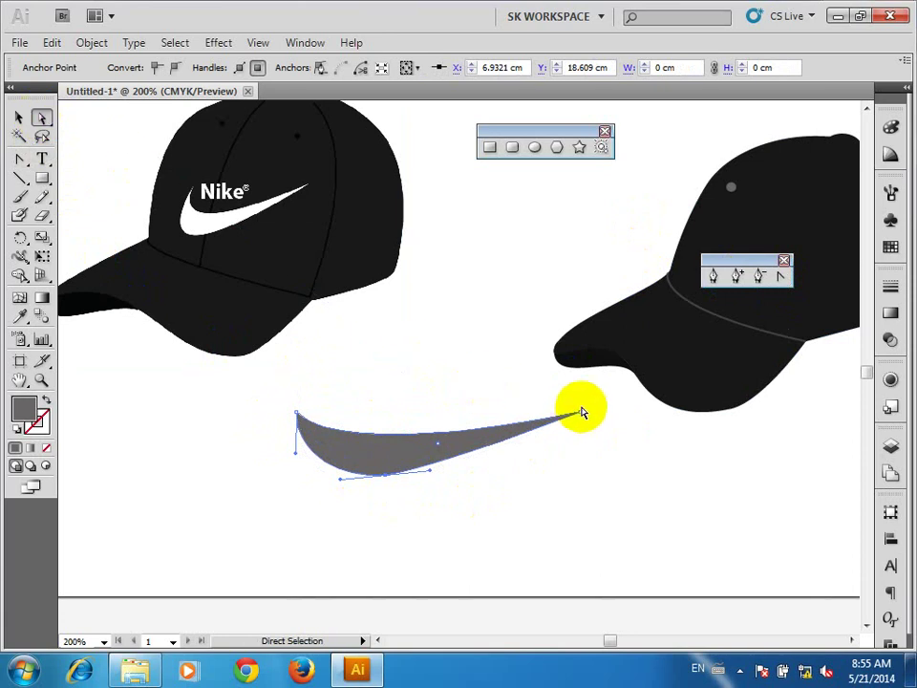
drag(580, 413, 536, 329)
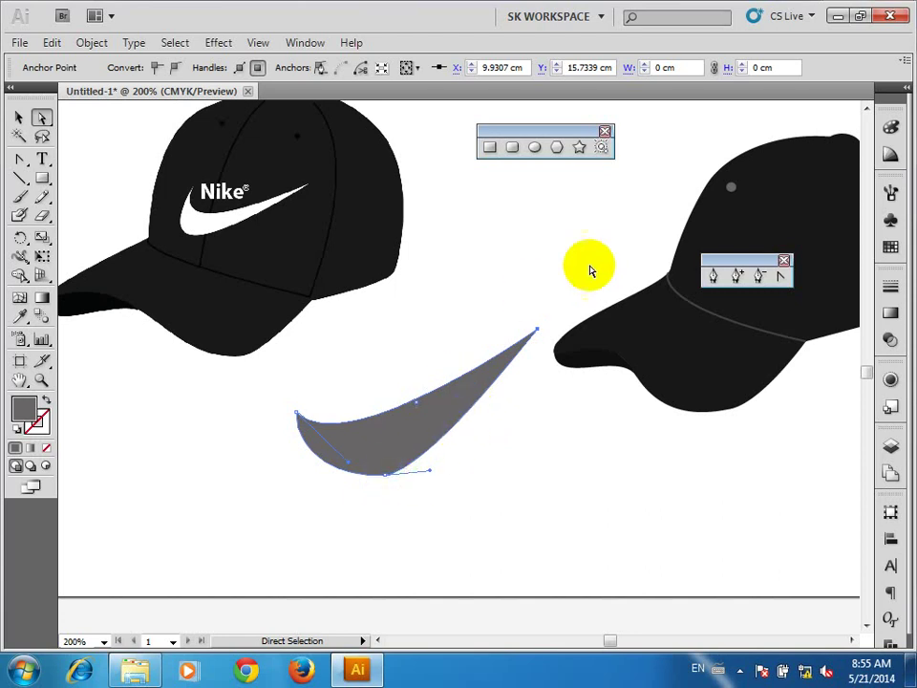
click(760, 277)
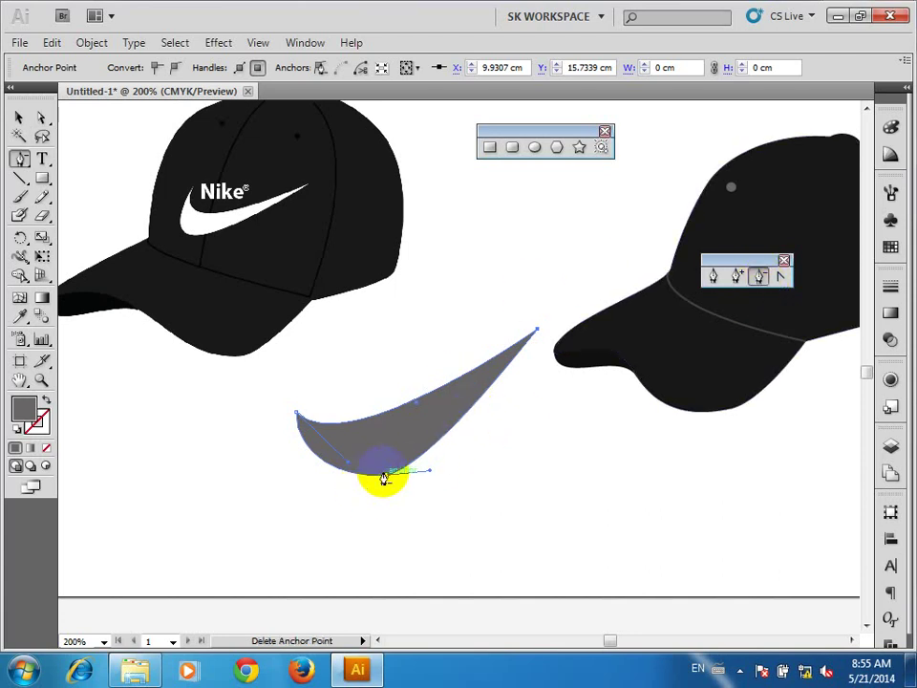
click(383, 479)
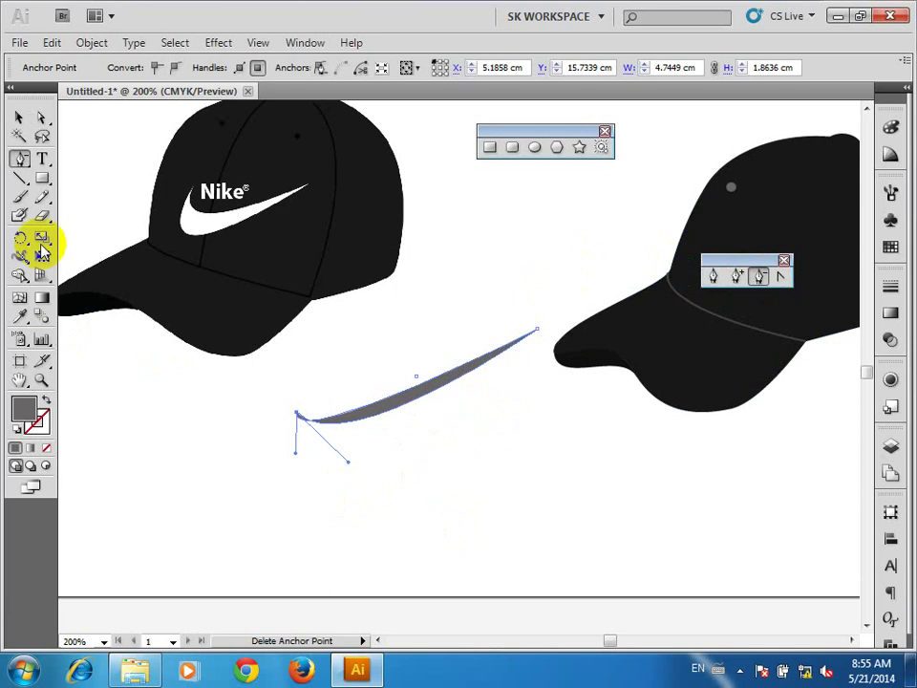
Adjust the curve handles and bend the upper edge into a tapered swoosh
click(41, 119)
drag(348, 462, 351, 389)
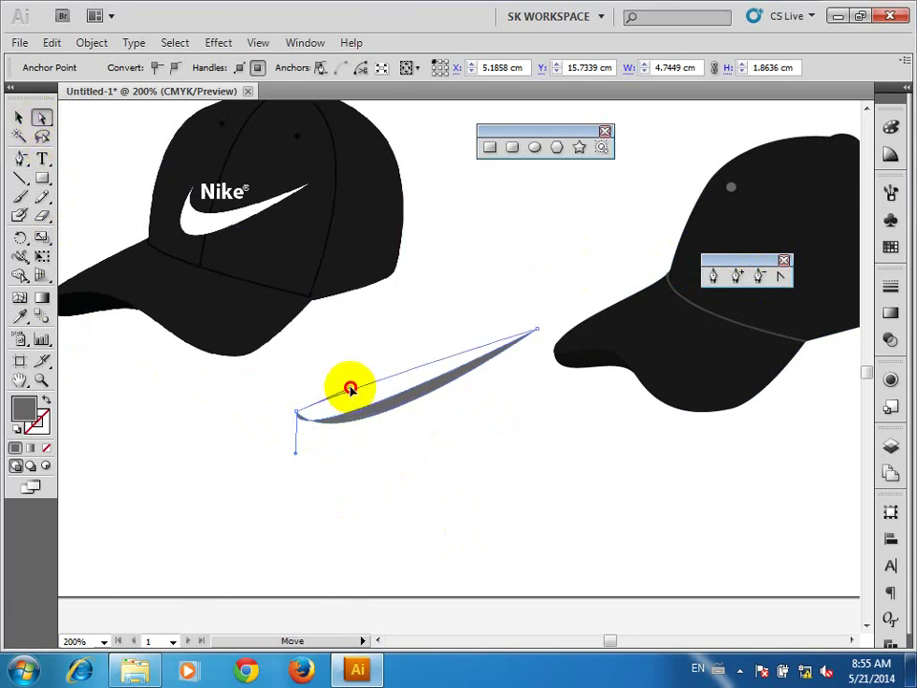
mouse_move(297, 451)
mouse_down()
mouse_move(371, 570)
mouse_move(299, 598)
mouse_move(262, 594)
mouse_up()
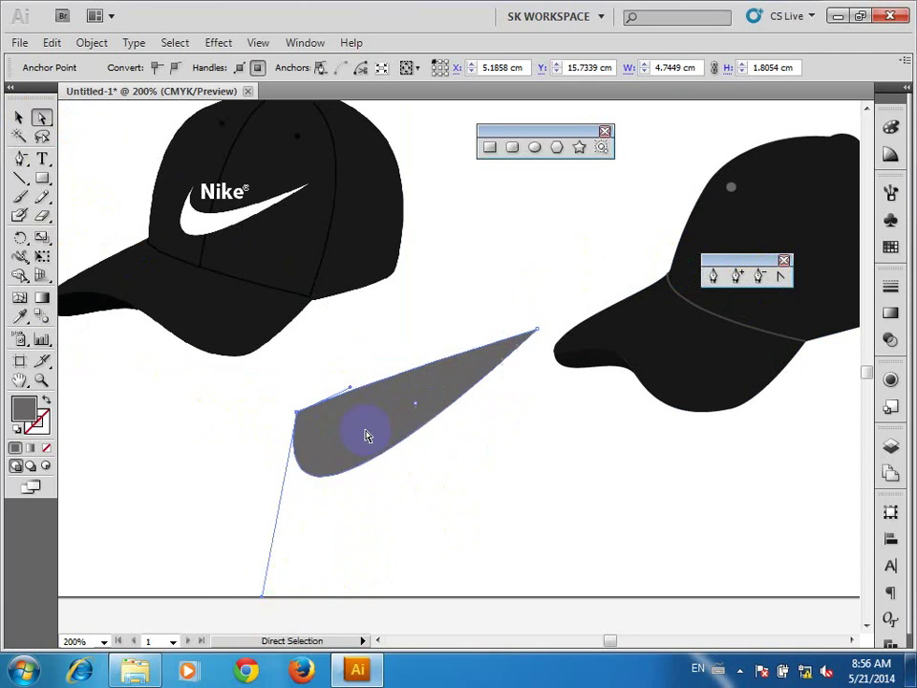
click(350, 386)
mouse_move(351, 387)
mouse_down()
mouse_move(317, 485)
mouse_move(289, 494)
mouse_up()
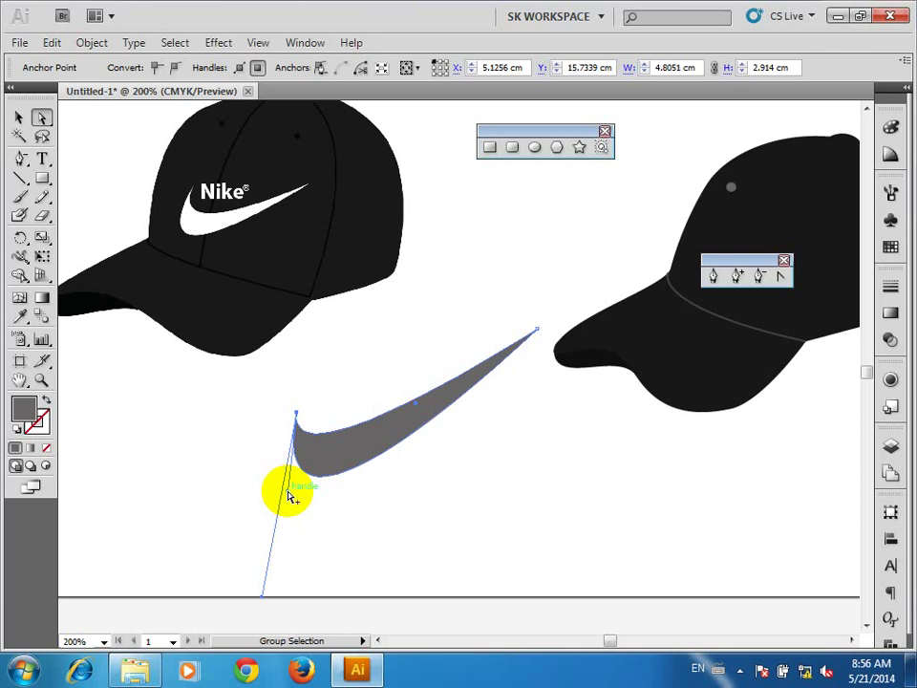
alt+scroll(307, 487, down, 2)
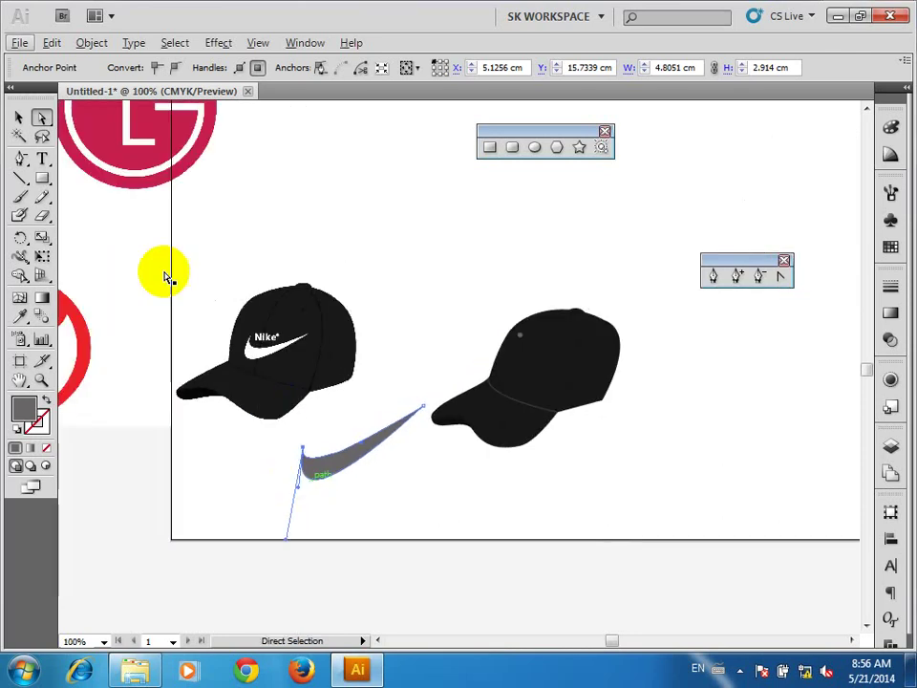
click(19, 119)
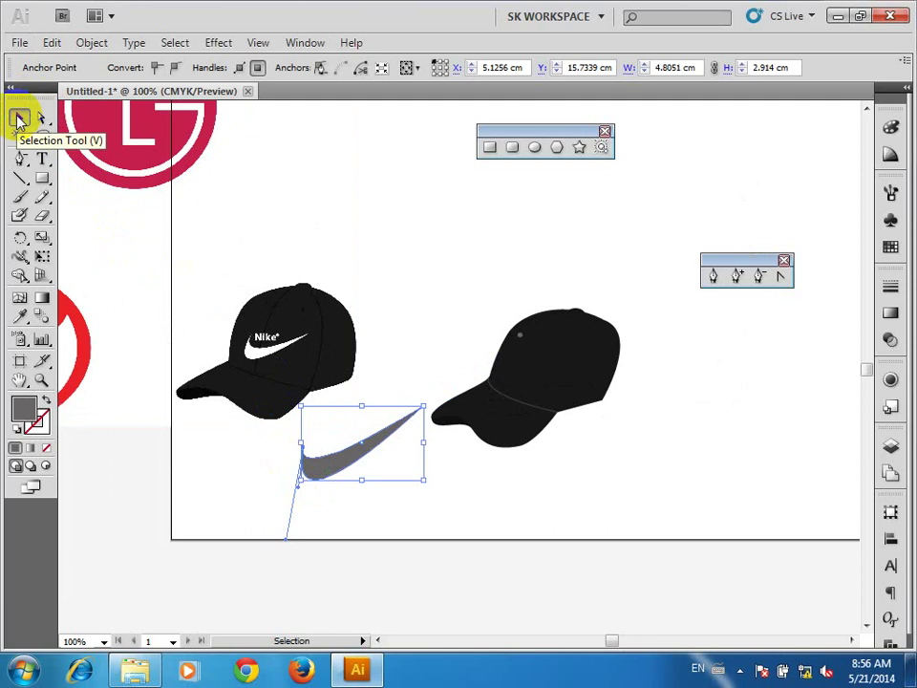
key(a)
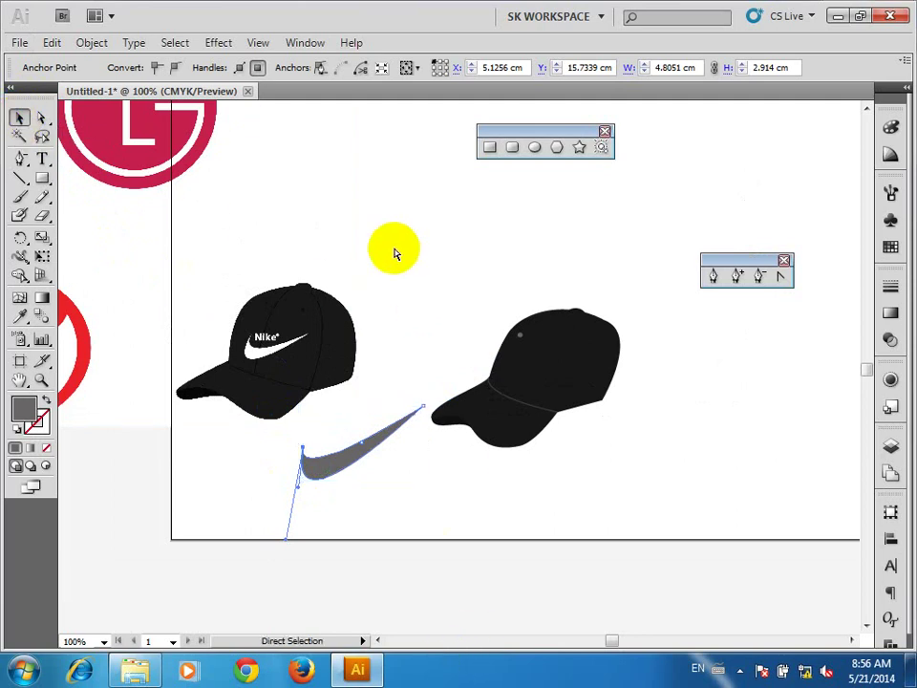